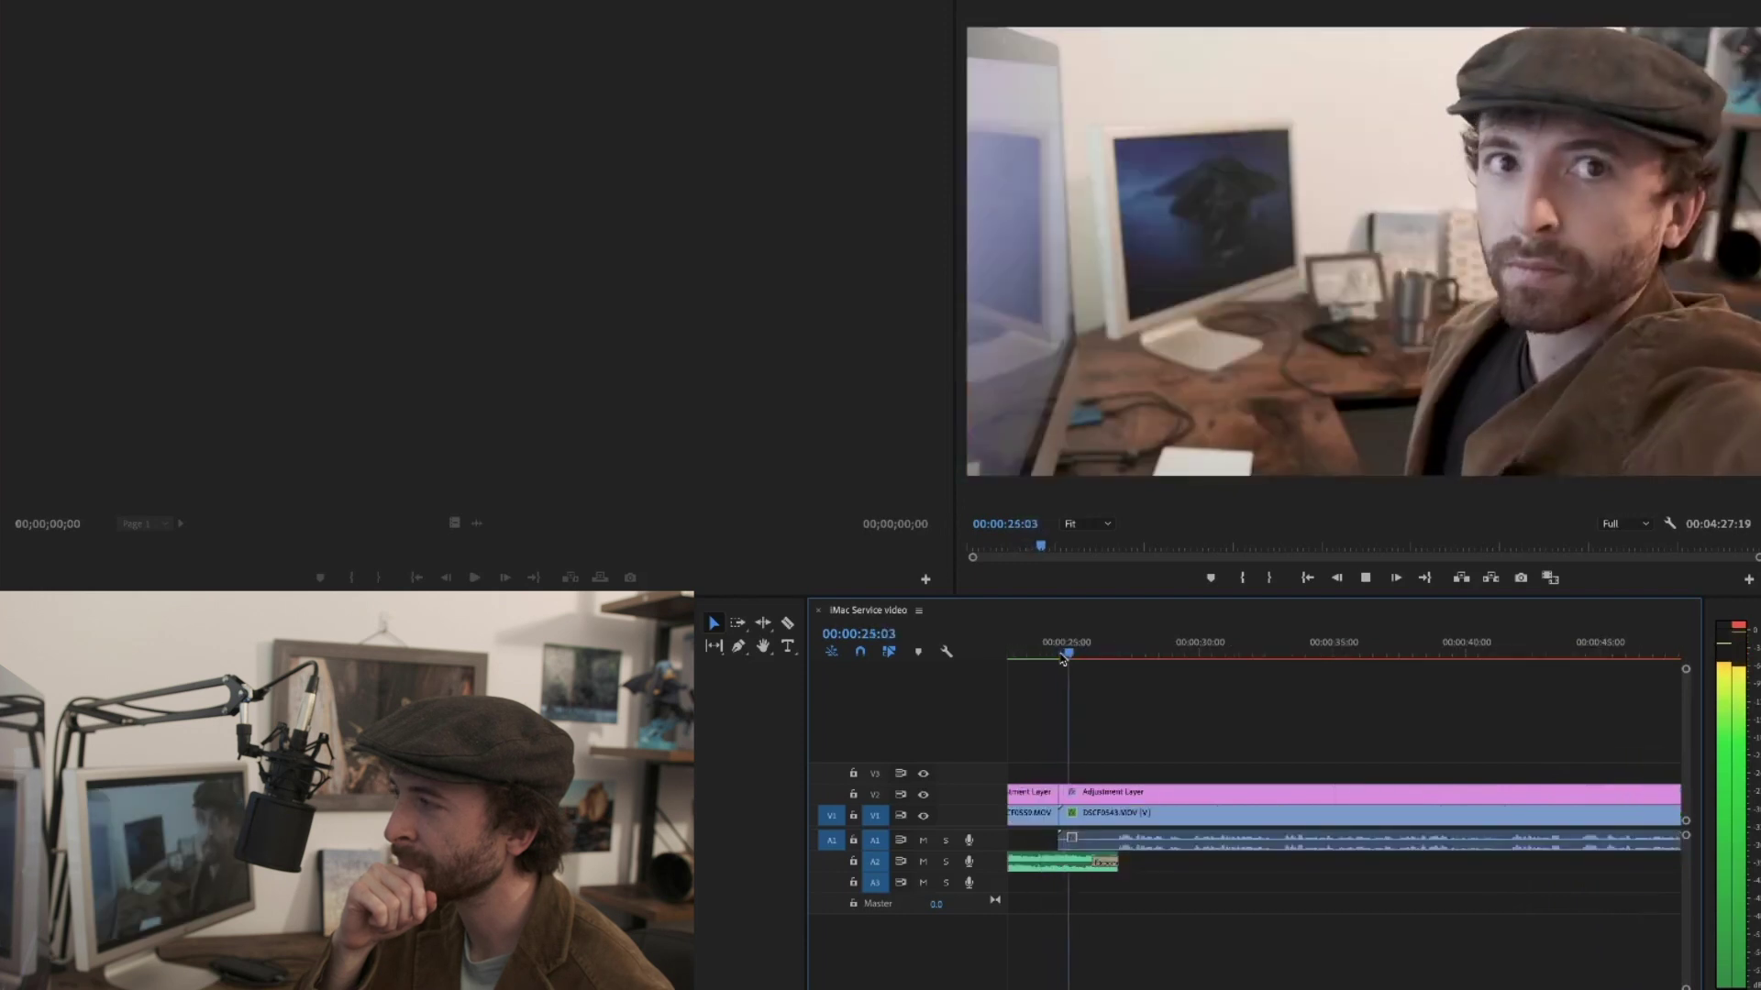
# Split the first video clip on V1 at 00:00:03:04 with the Razor tool
pyautogui.press('space')
pyautogui.click(1029, 646)
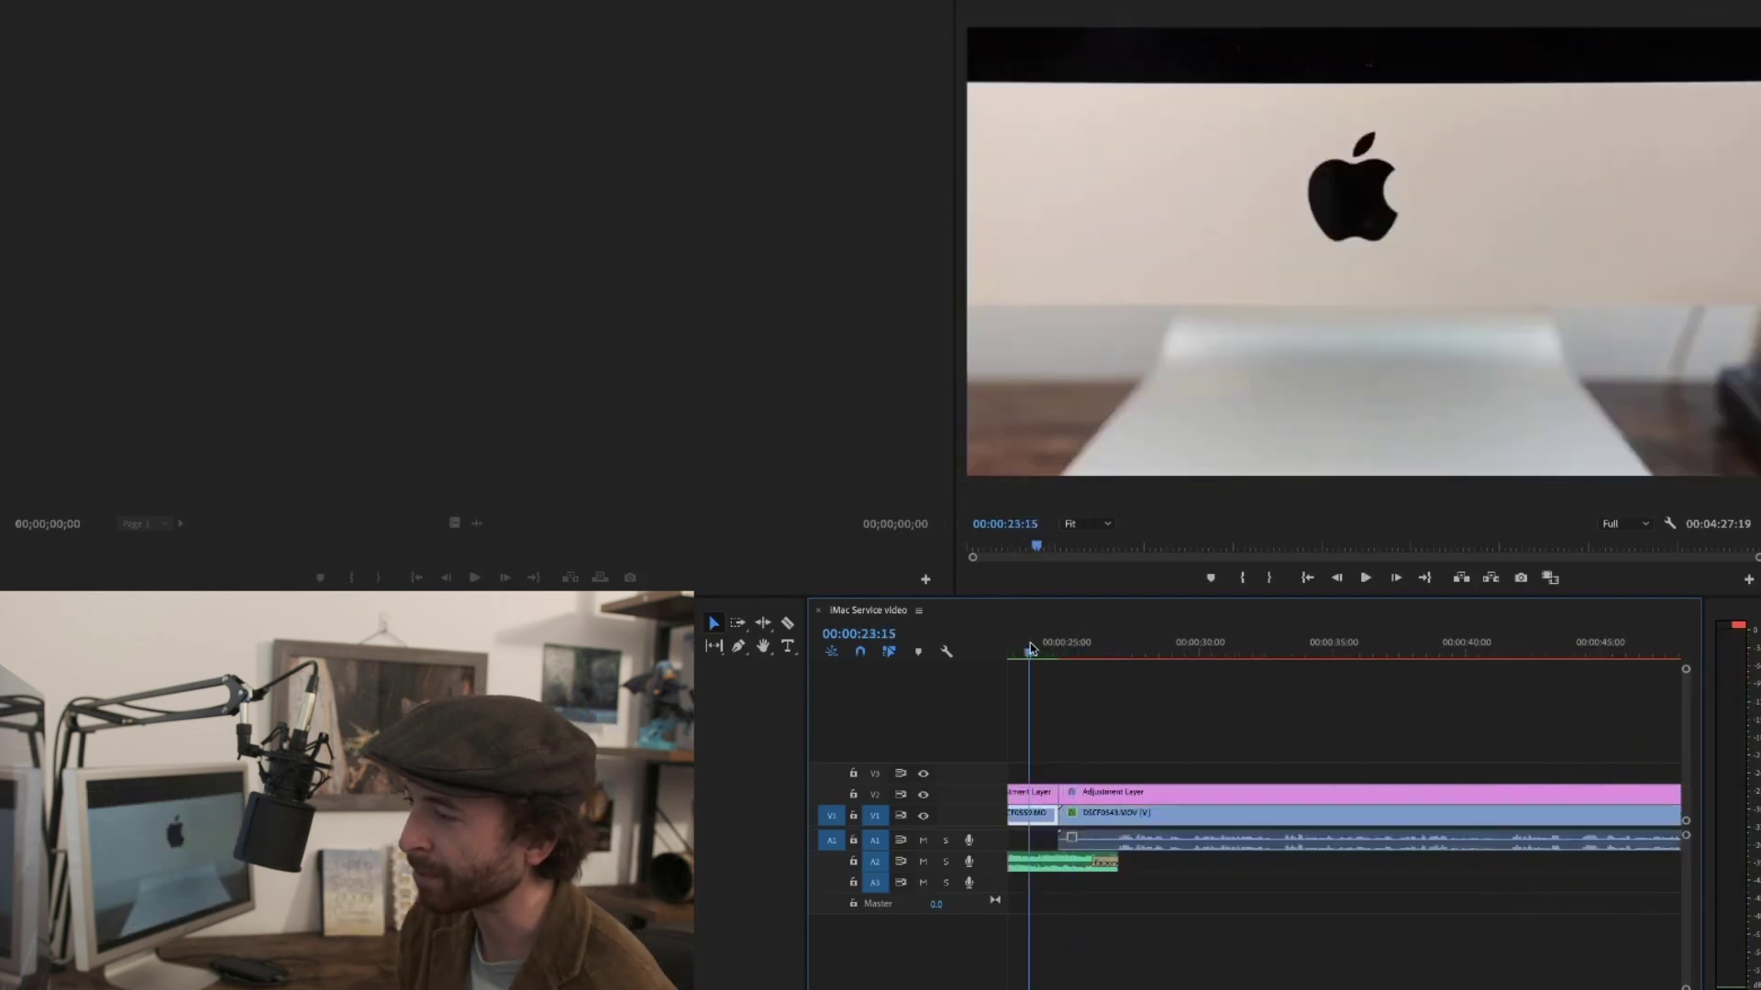
pyautogui.scroll(5, 1031, 648)
pyautogui.moveTo(1299, 642); pyautogui.dragTo(1030, 636)
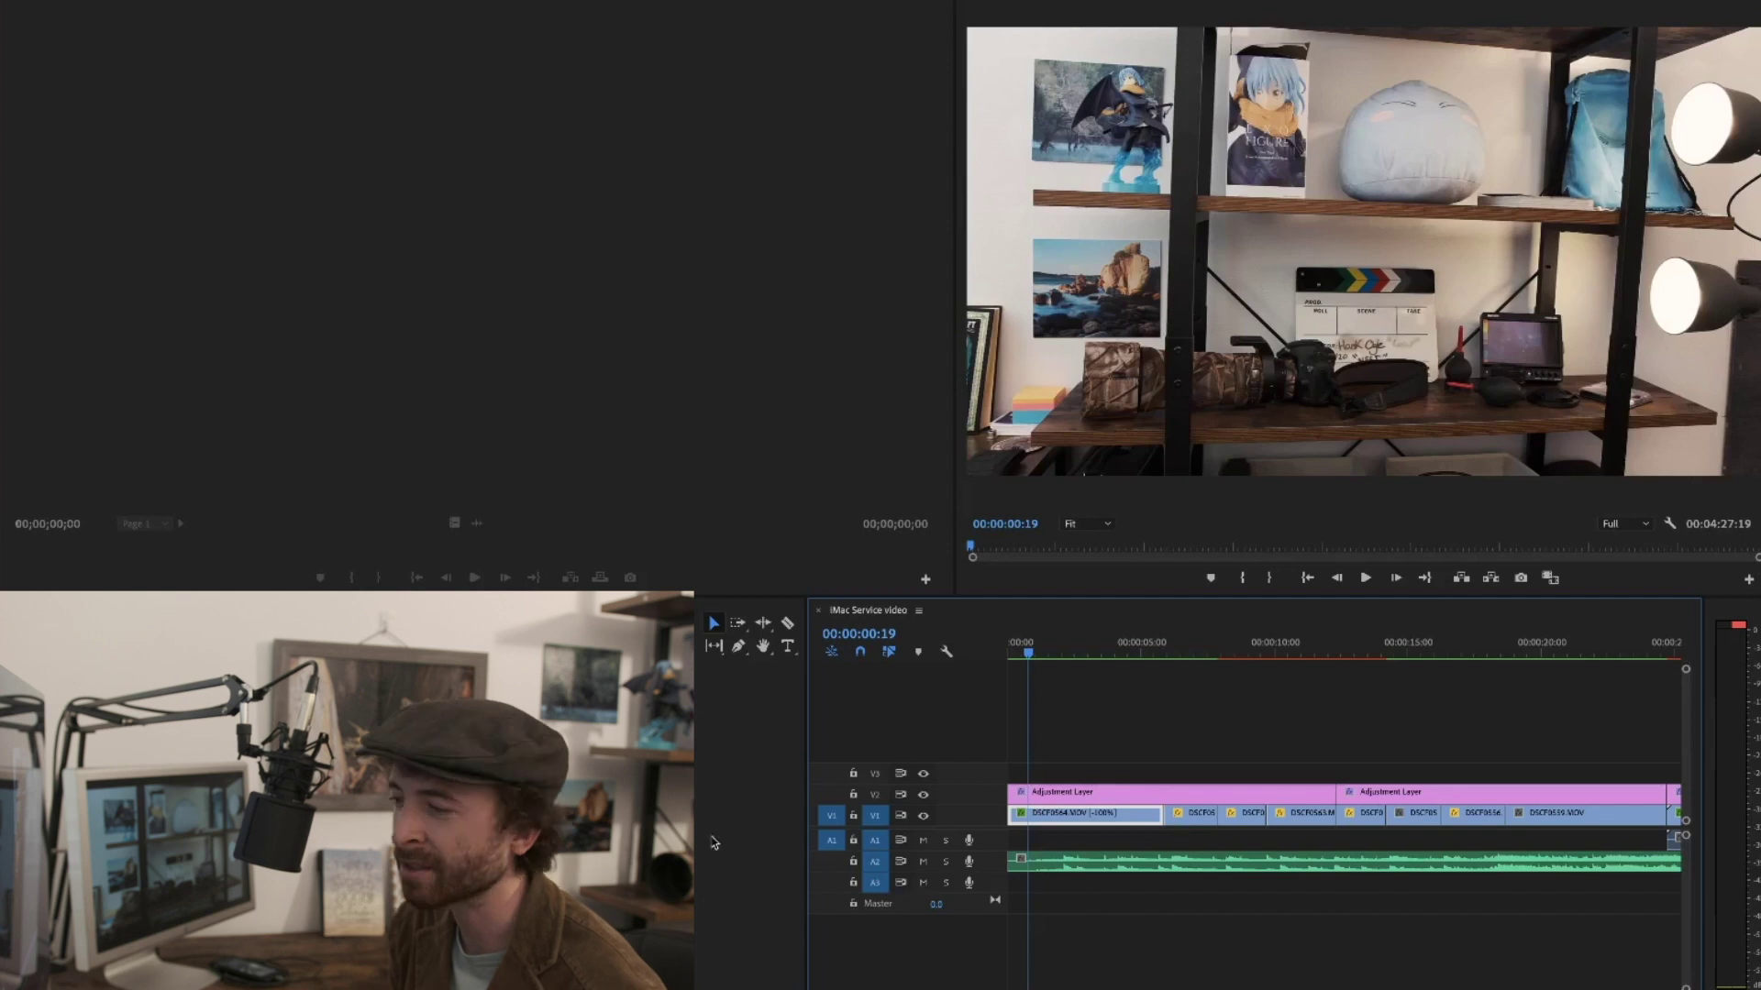
pyautogui.moveTo(1107, 653)
pyautogui.mouseDown()
pyautogui.moveTo(1202, 651)
pyautogui.moveTo(1094, 645)
pyautogui.mouseUp()
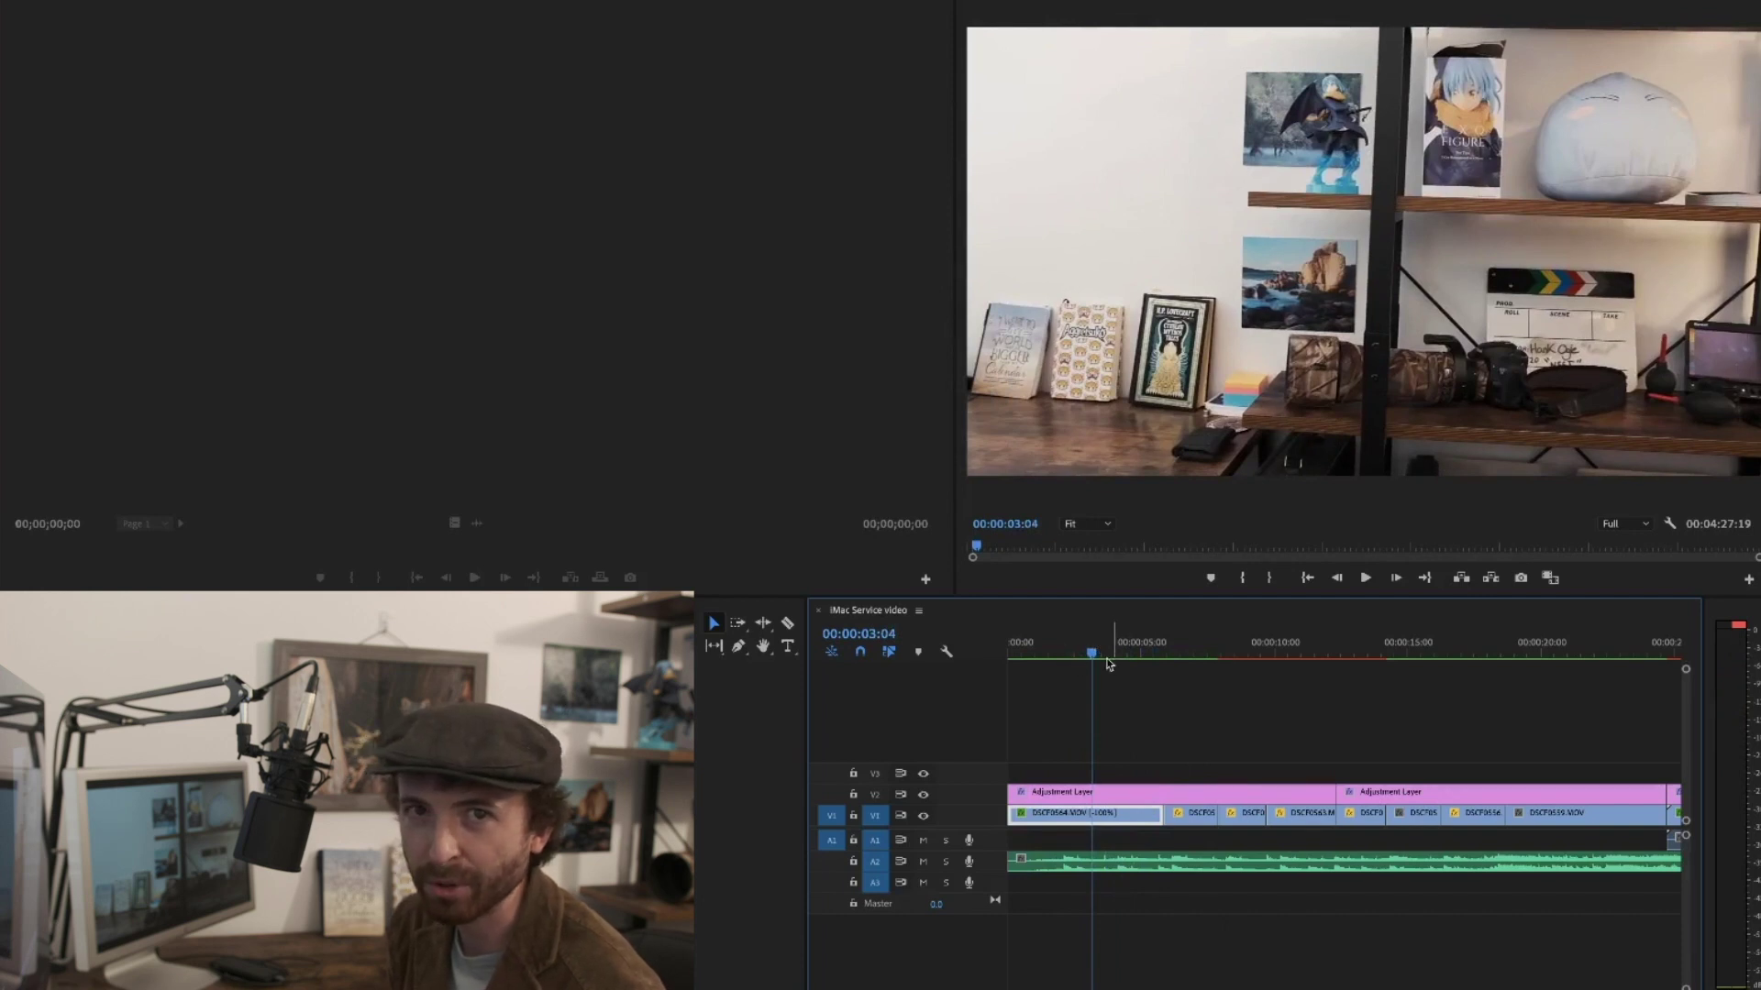
pyautogui.press('c')
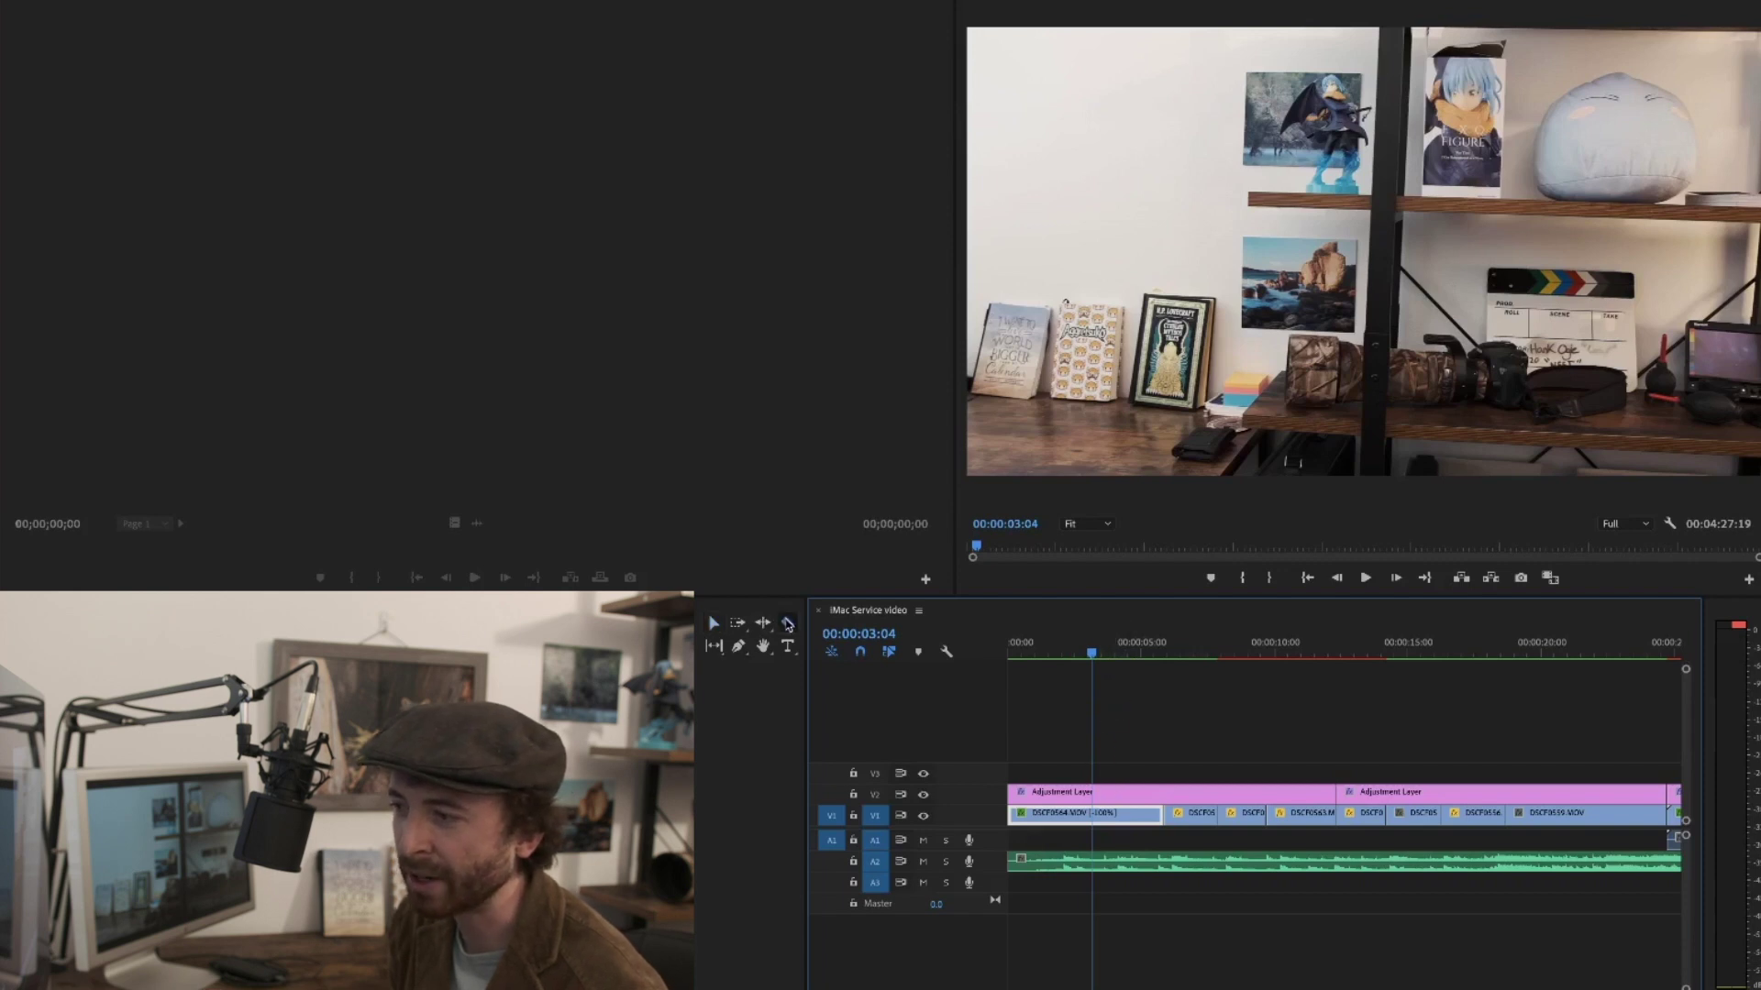
pyautogui.click(786, 623)
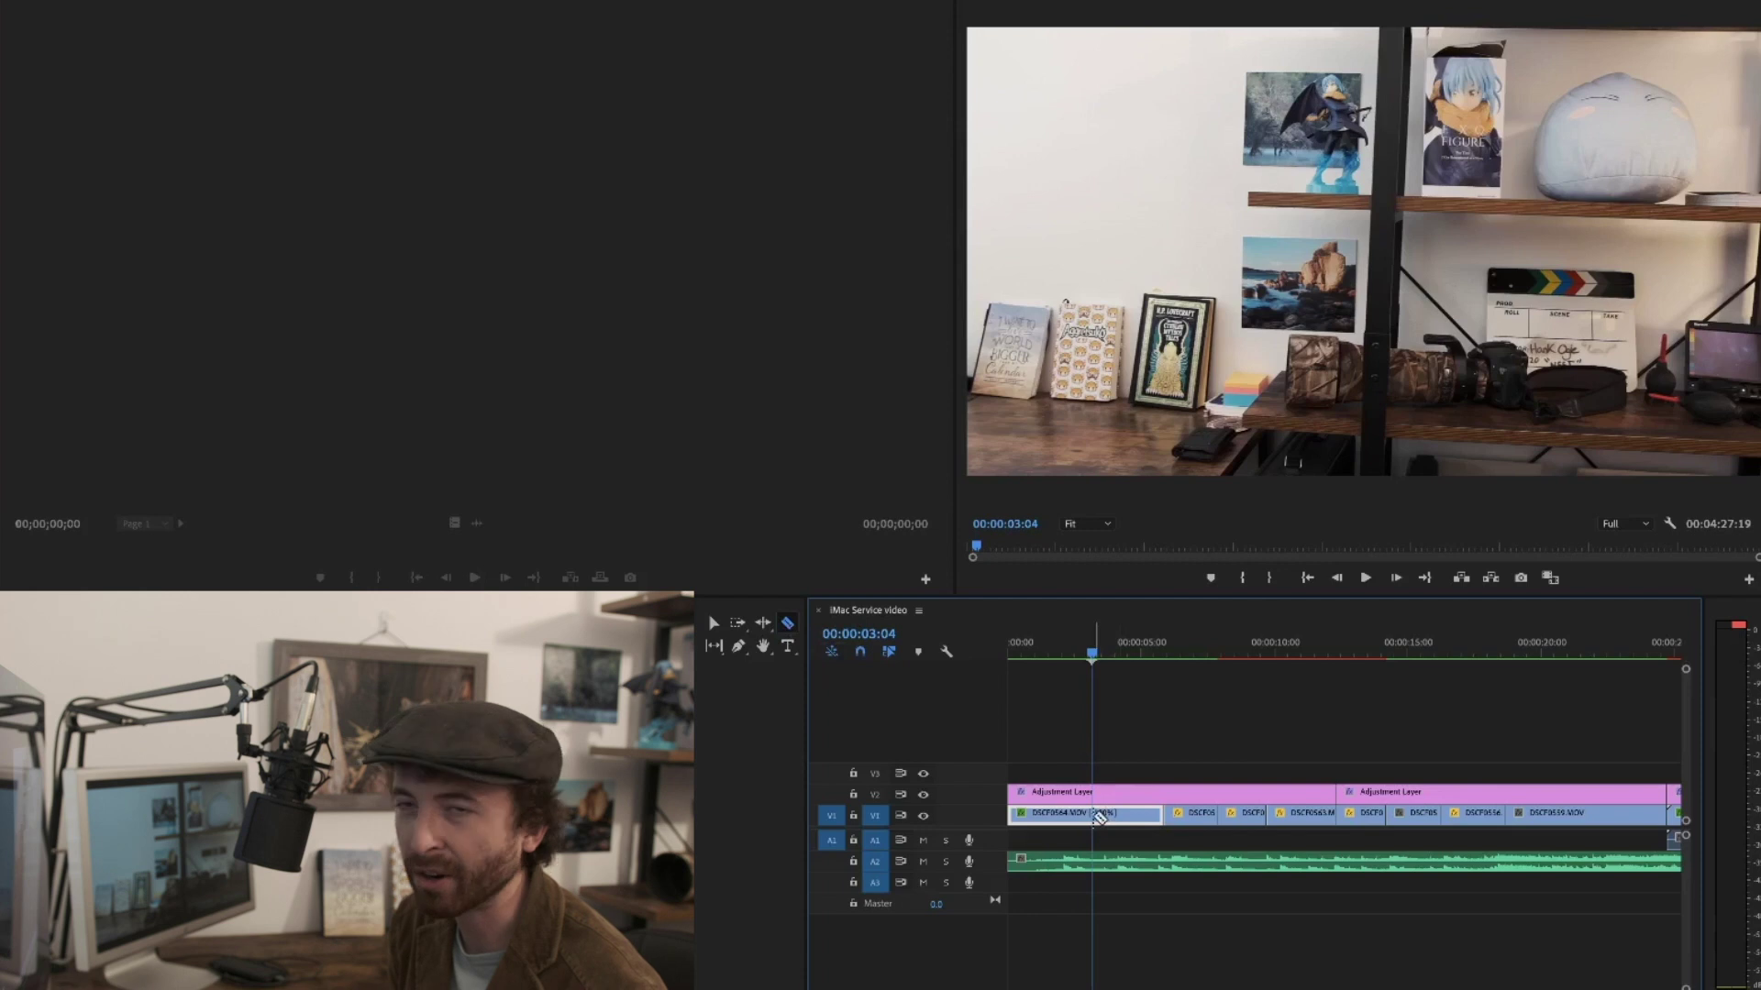
pyautogui.click(1095, 815)
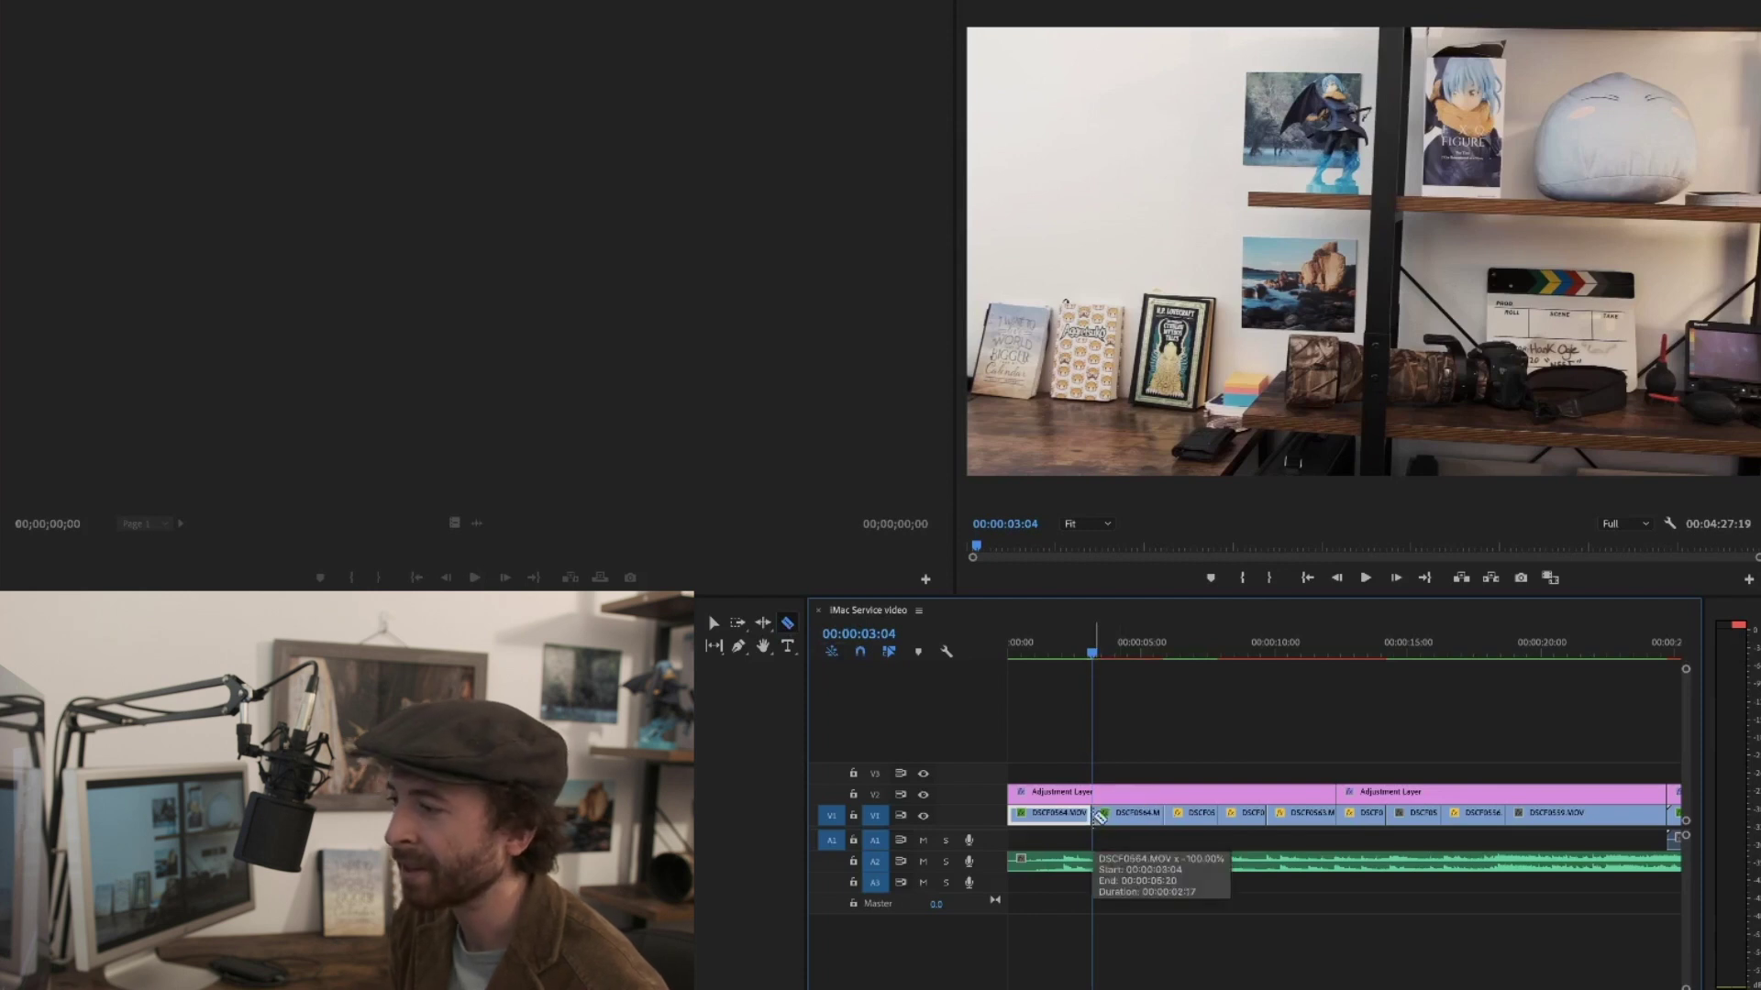
pyautogui.press('v')
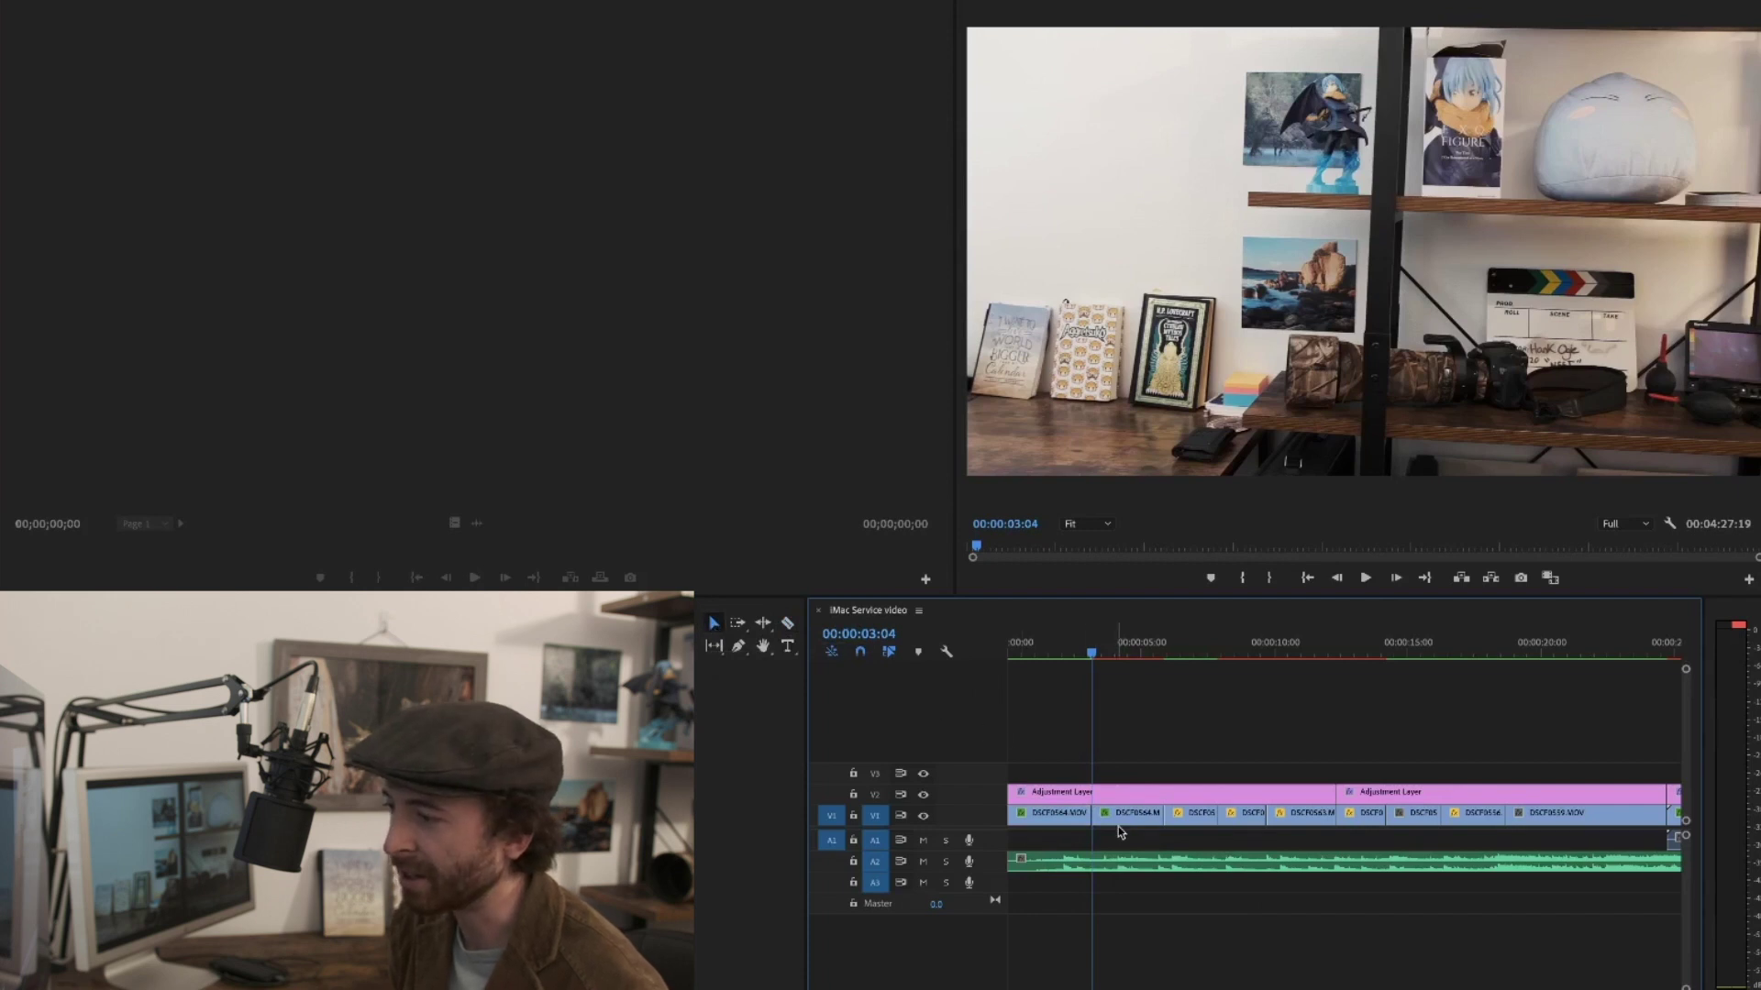
# Split the adjustment layer on V2 at 00:00:03:04 and again at the end of the video segment beneath it
pyautogui.press('c')
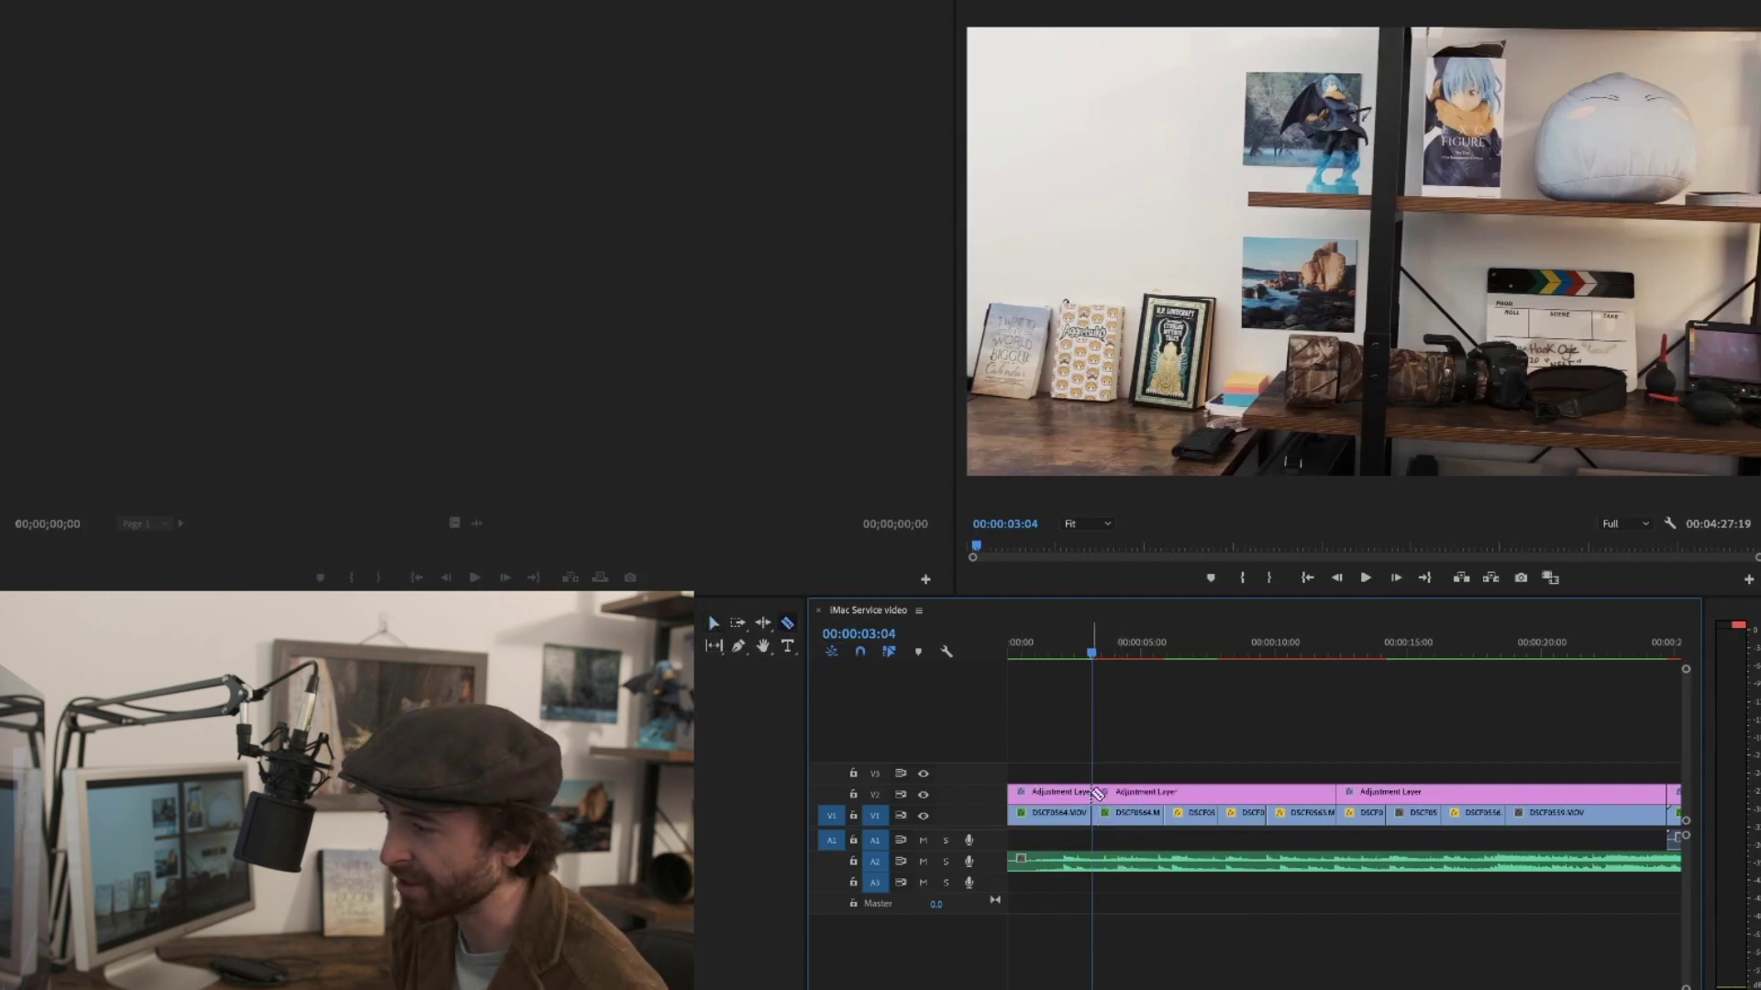
pyautogui.click(1165, 792)
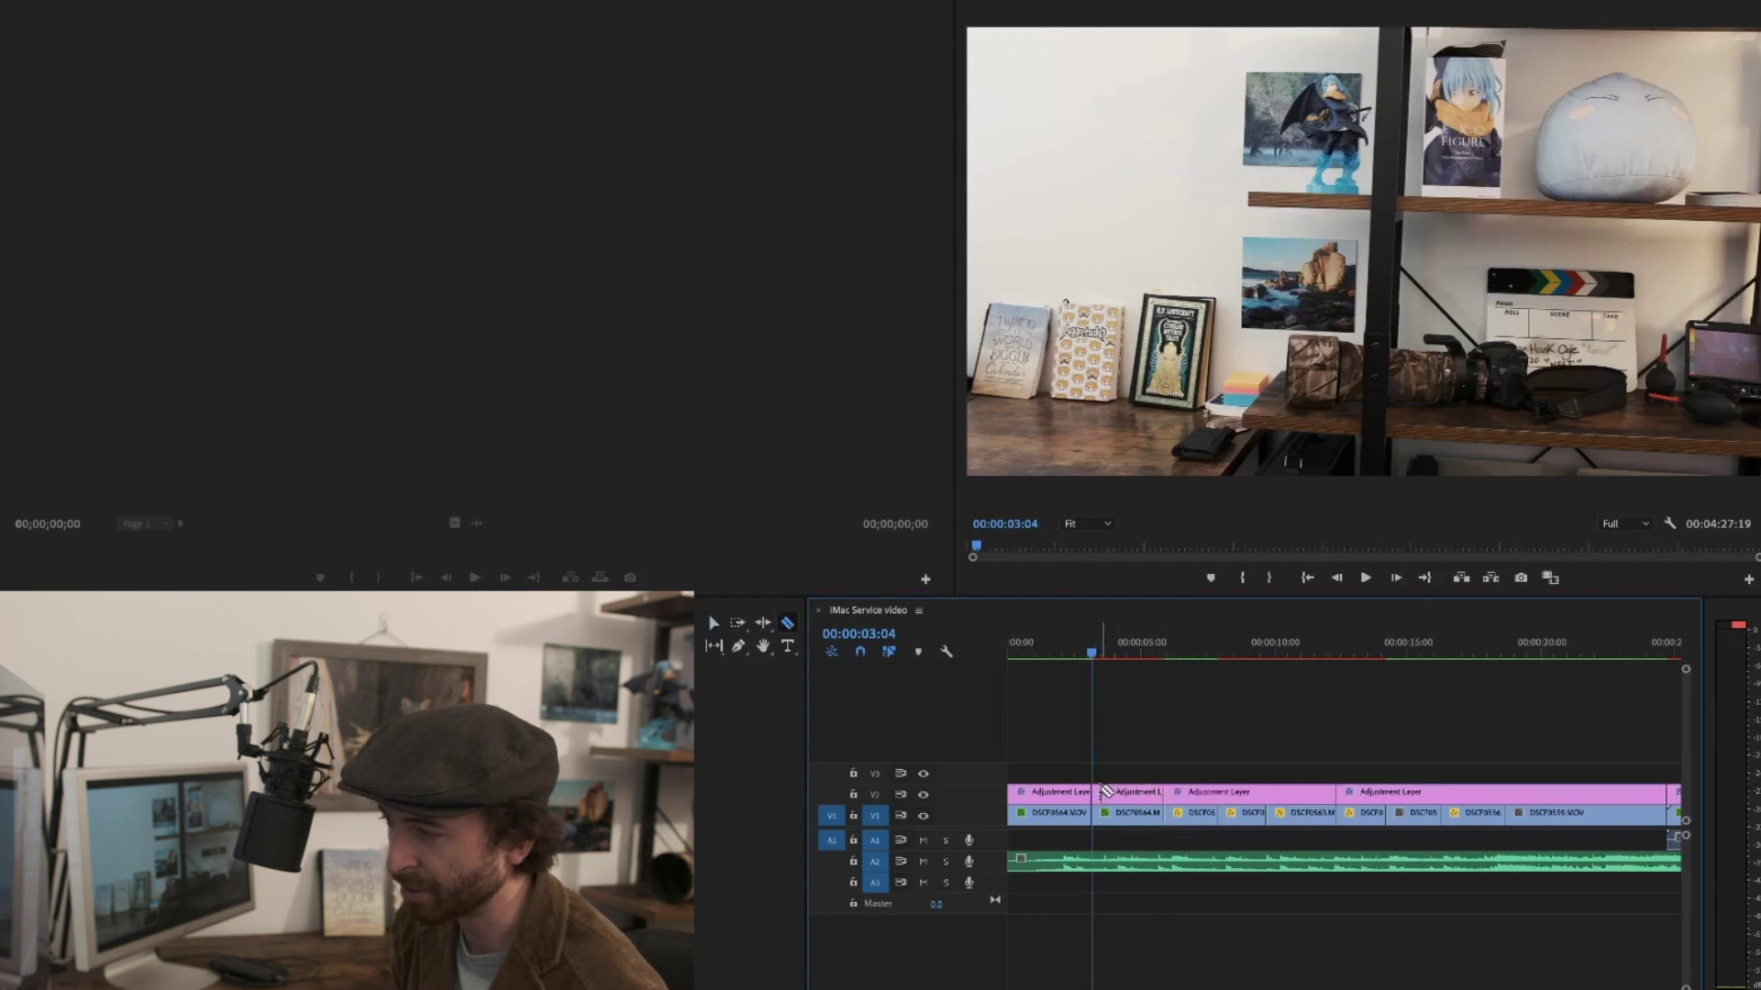
pyautogui.press('v')
# Delete the second segment of the first clip with its adjustment layer piece, and ripple delete the remaining gap
pyautogui.moveTo(1135, 773); pyautogui.dragTo(1121, 807)
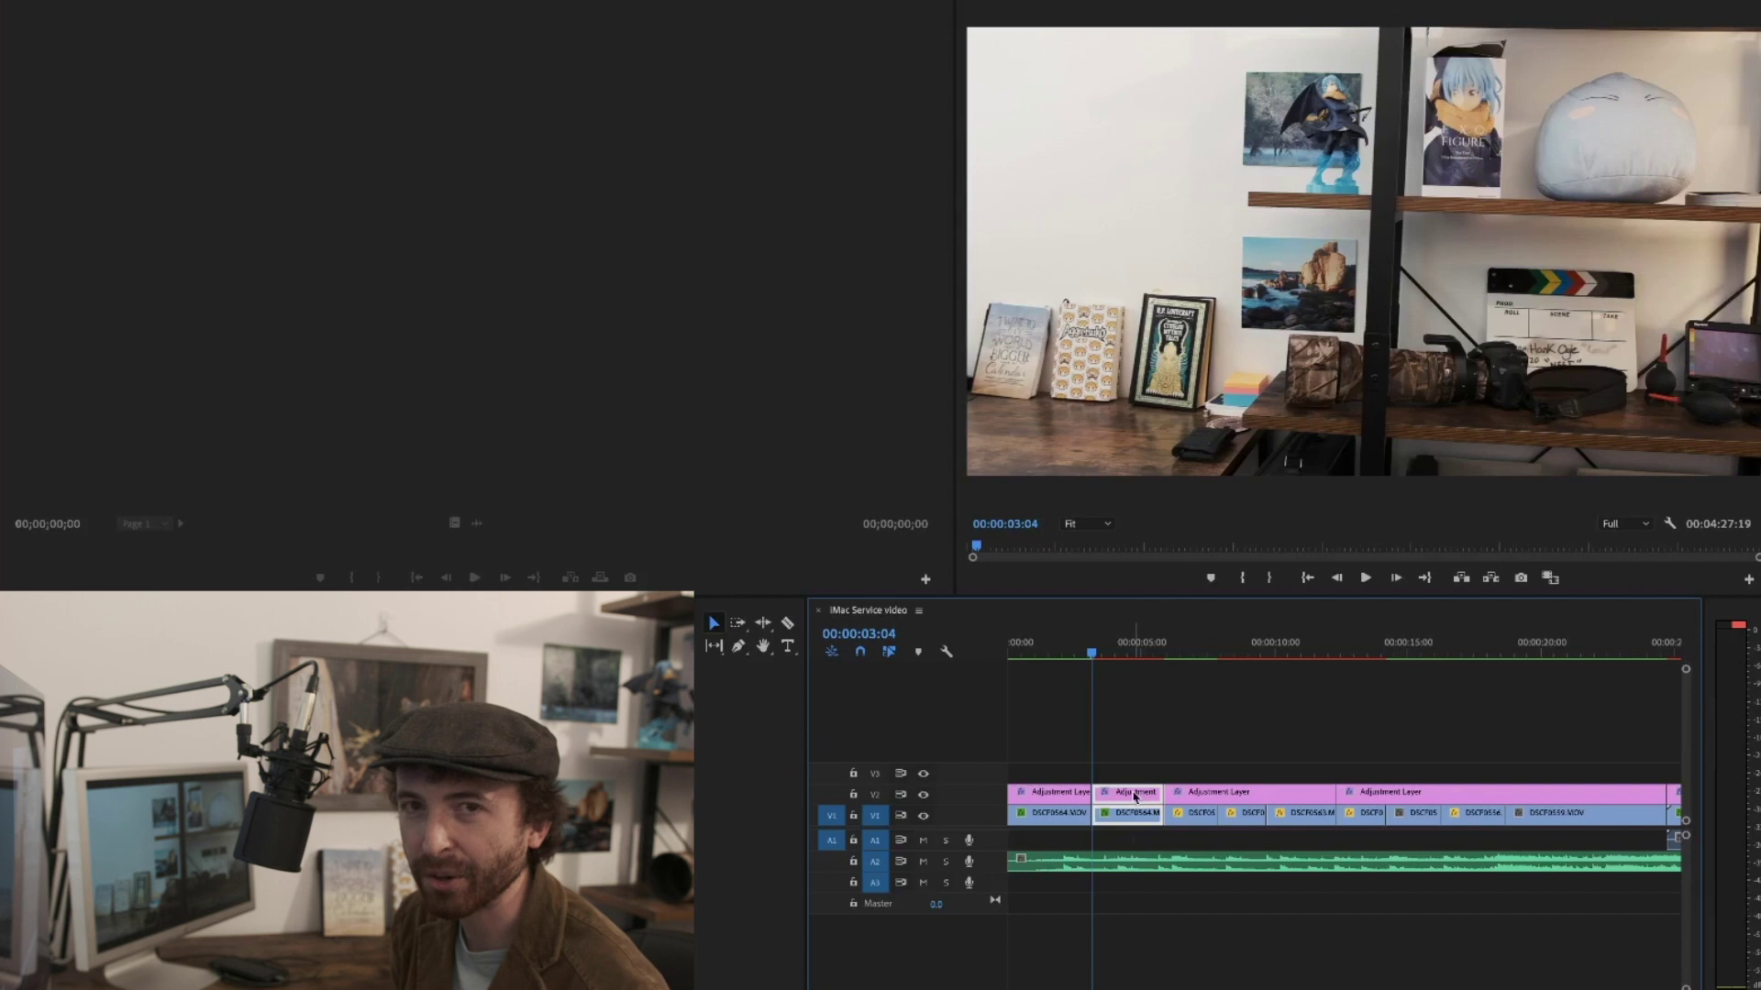
pyautogui.press('Delete')
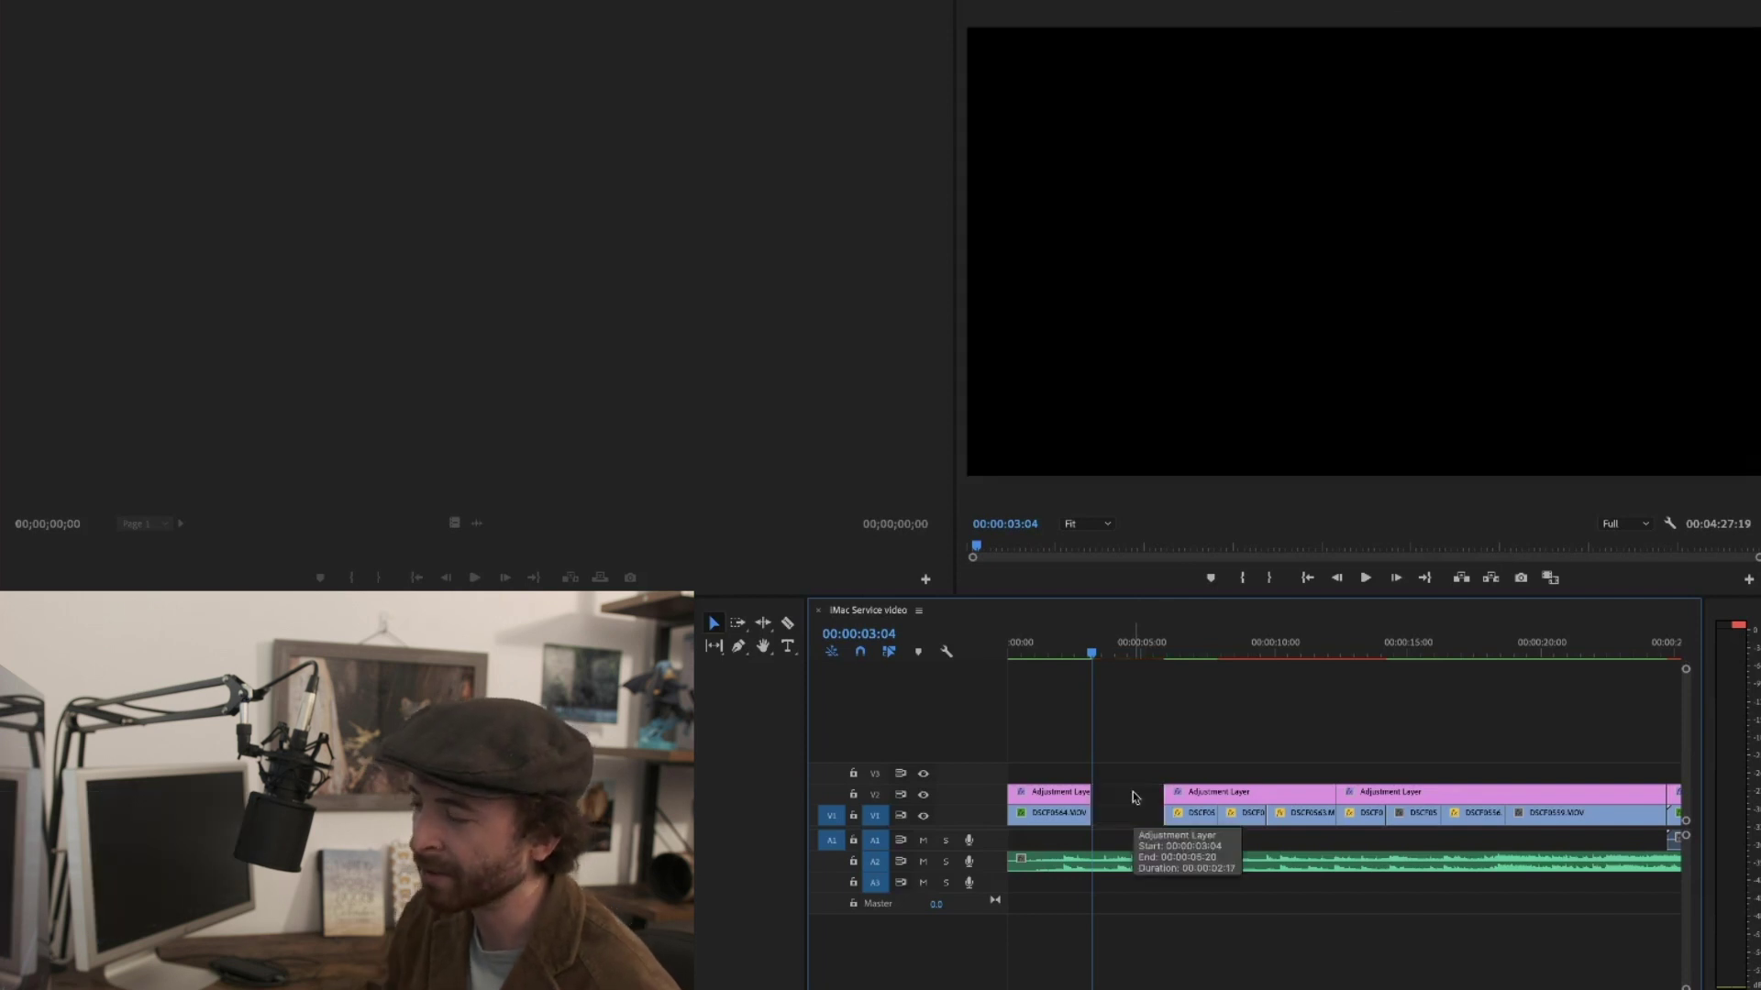
pyautogui.rightClick(1135, 797)
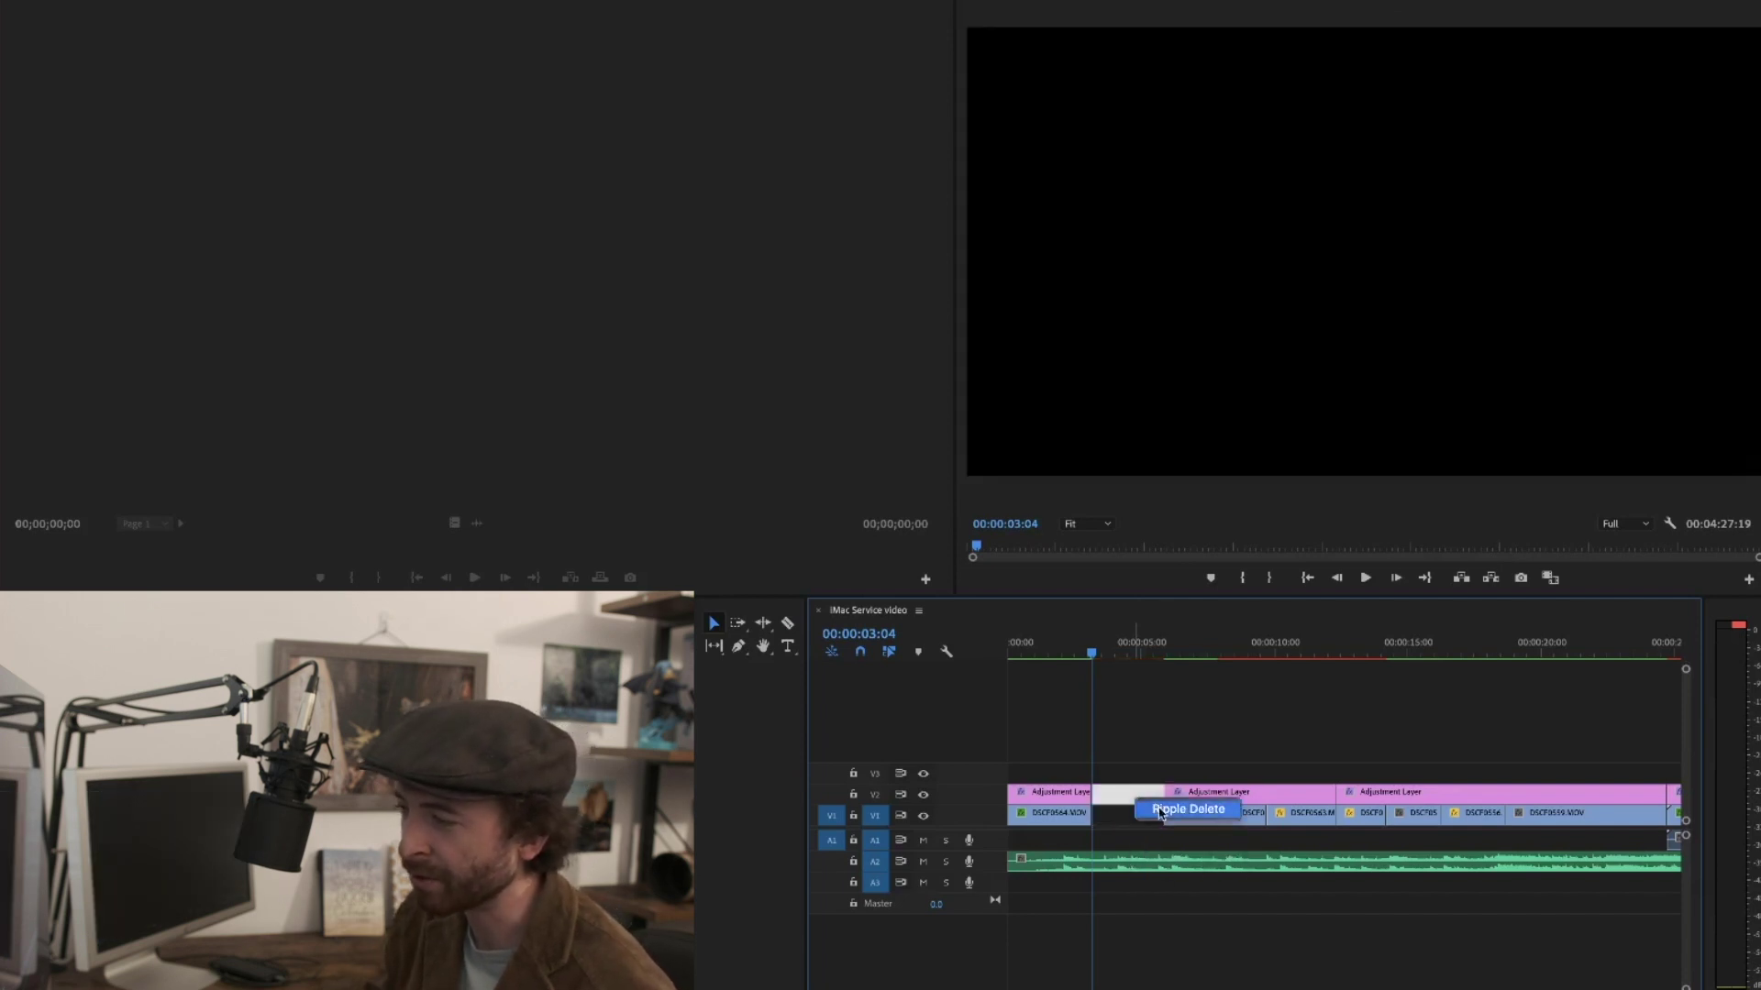
pyautogui.click(1161, 809)
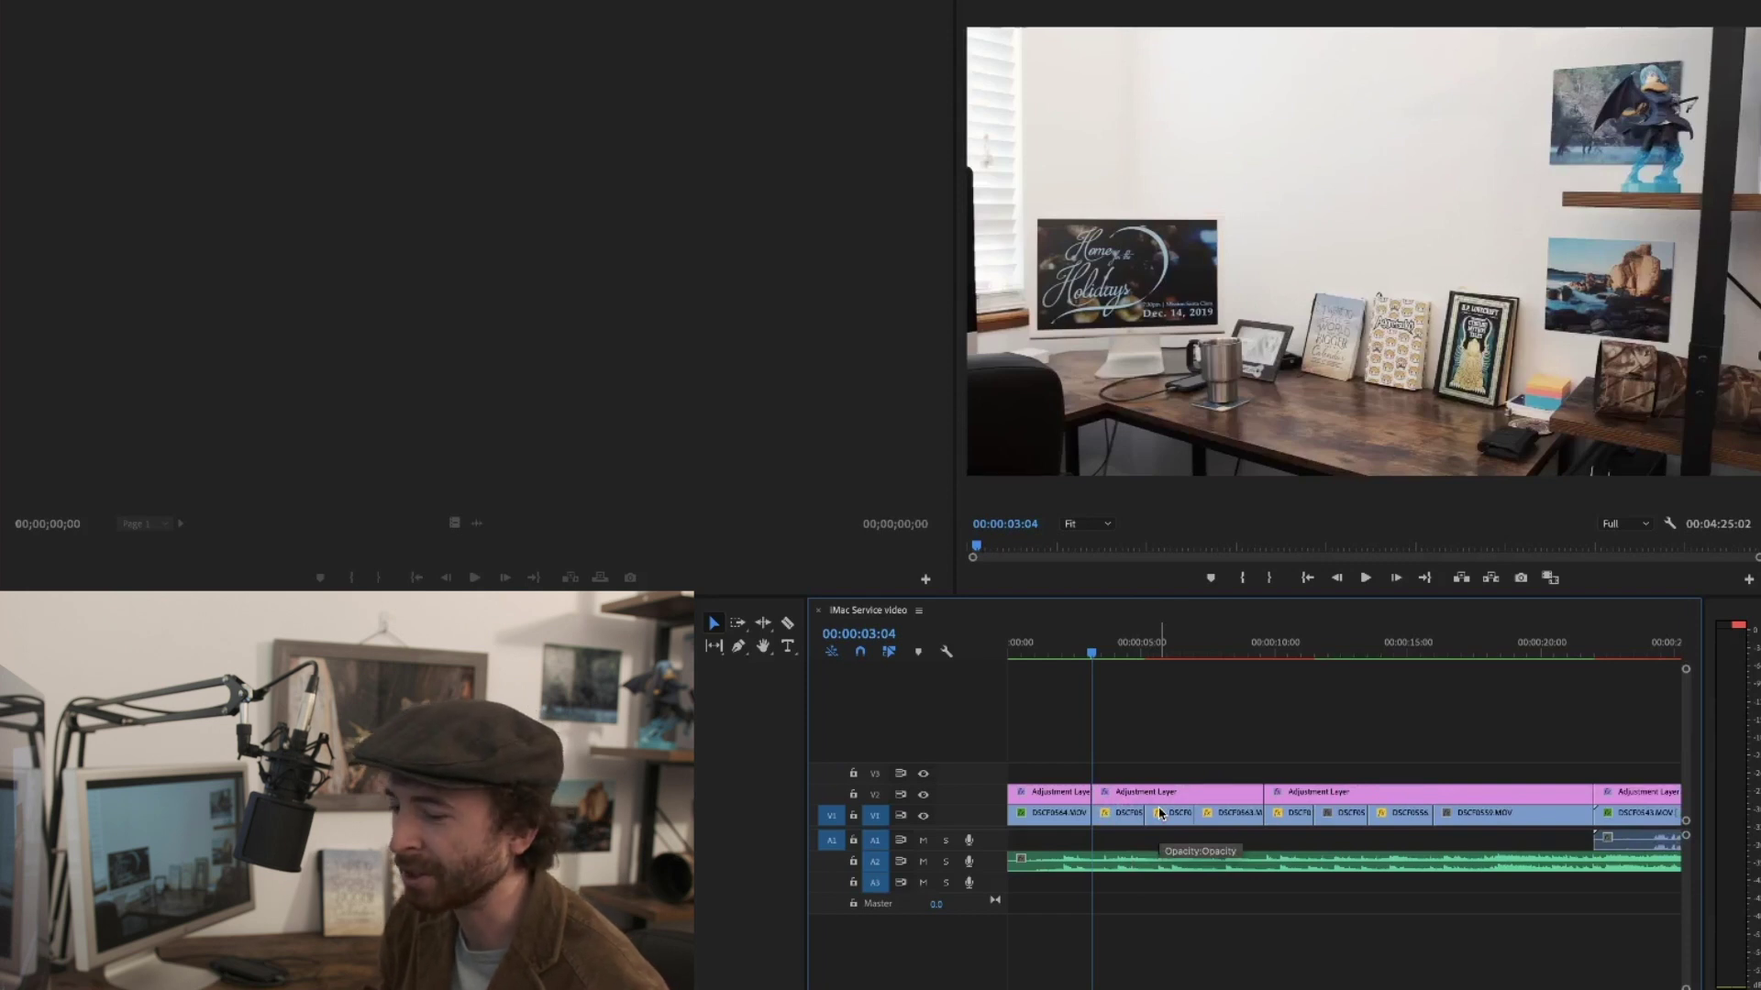
# Undo the deletion and ripple delete the same video segment and adjustment layer piece in a single operation
pyautogui.hotkey('ctrl', 'z')
pyautogui.hotkey('ctrl', 'z')
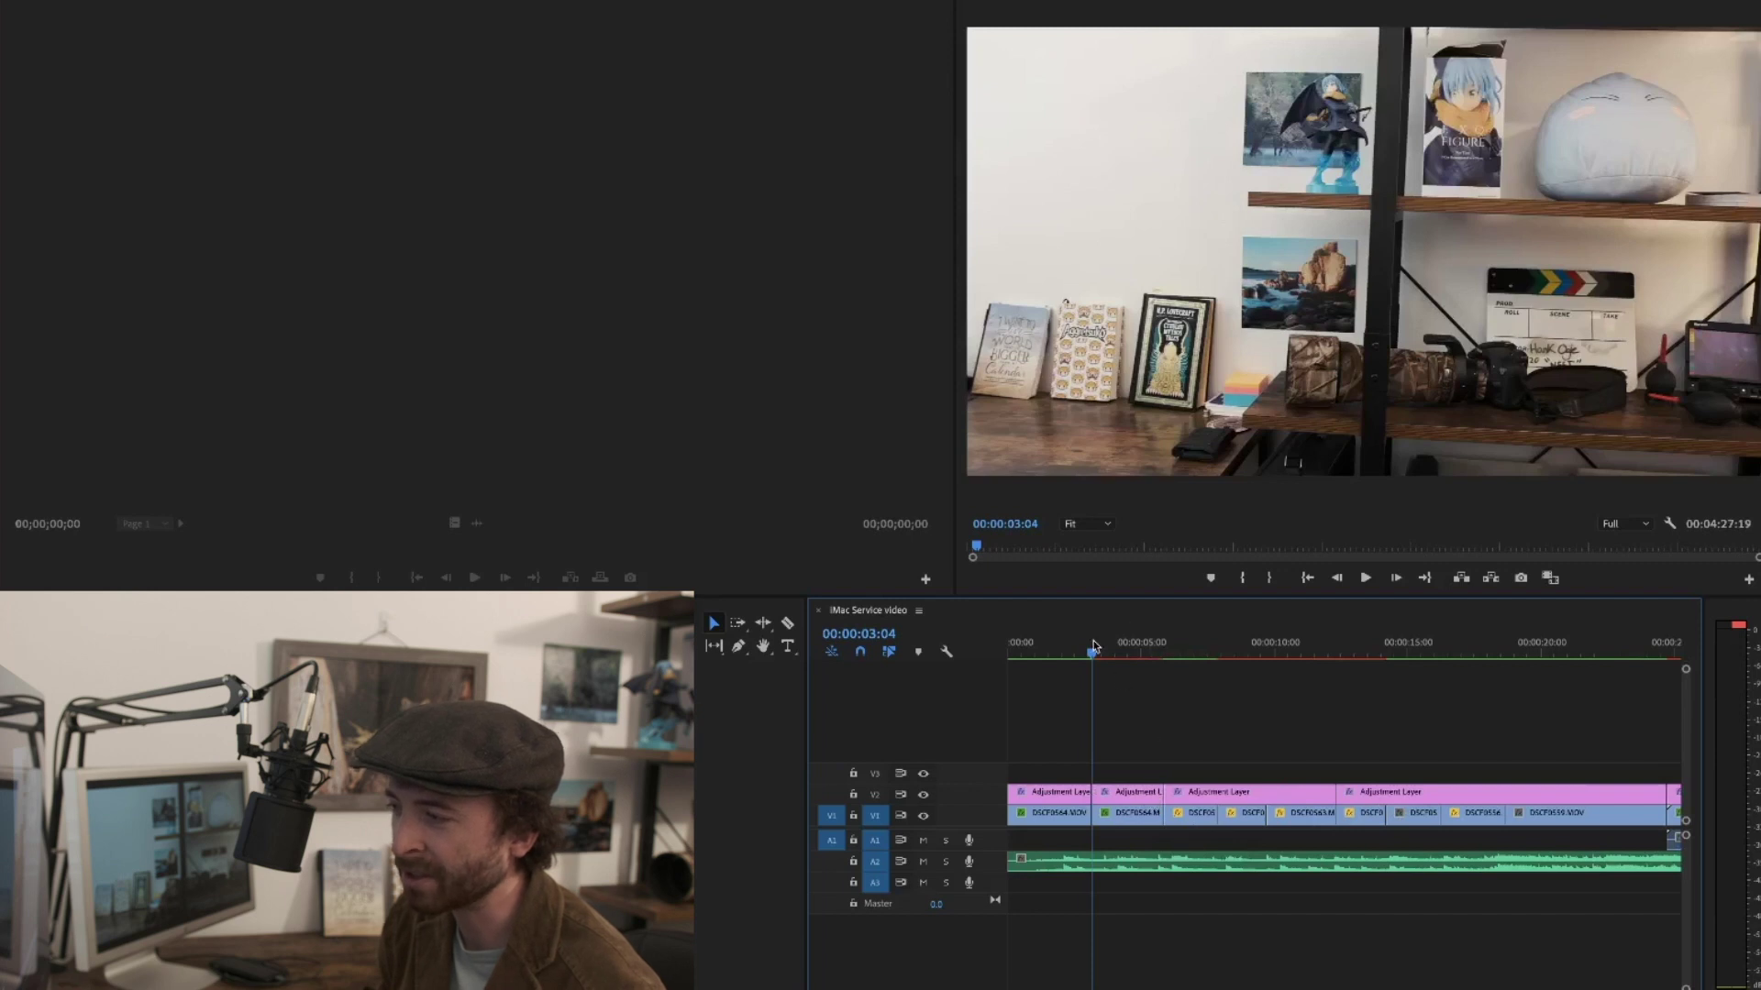
pyautogui.moveTo(1093, 645)
pyautogui.mouseDown()
pyautogui.moveTo(1140, 647)
pyautogui.moveTo(1106, 652)
pyautogui.mouseUp()
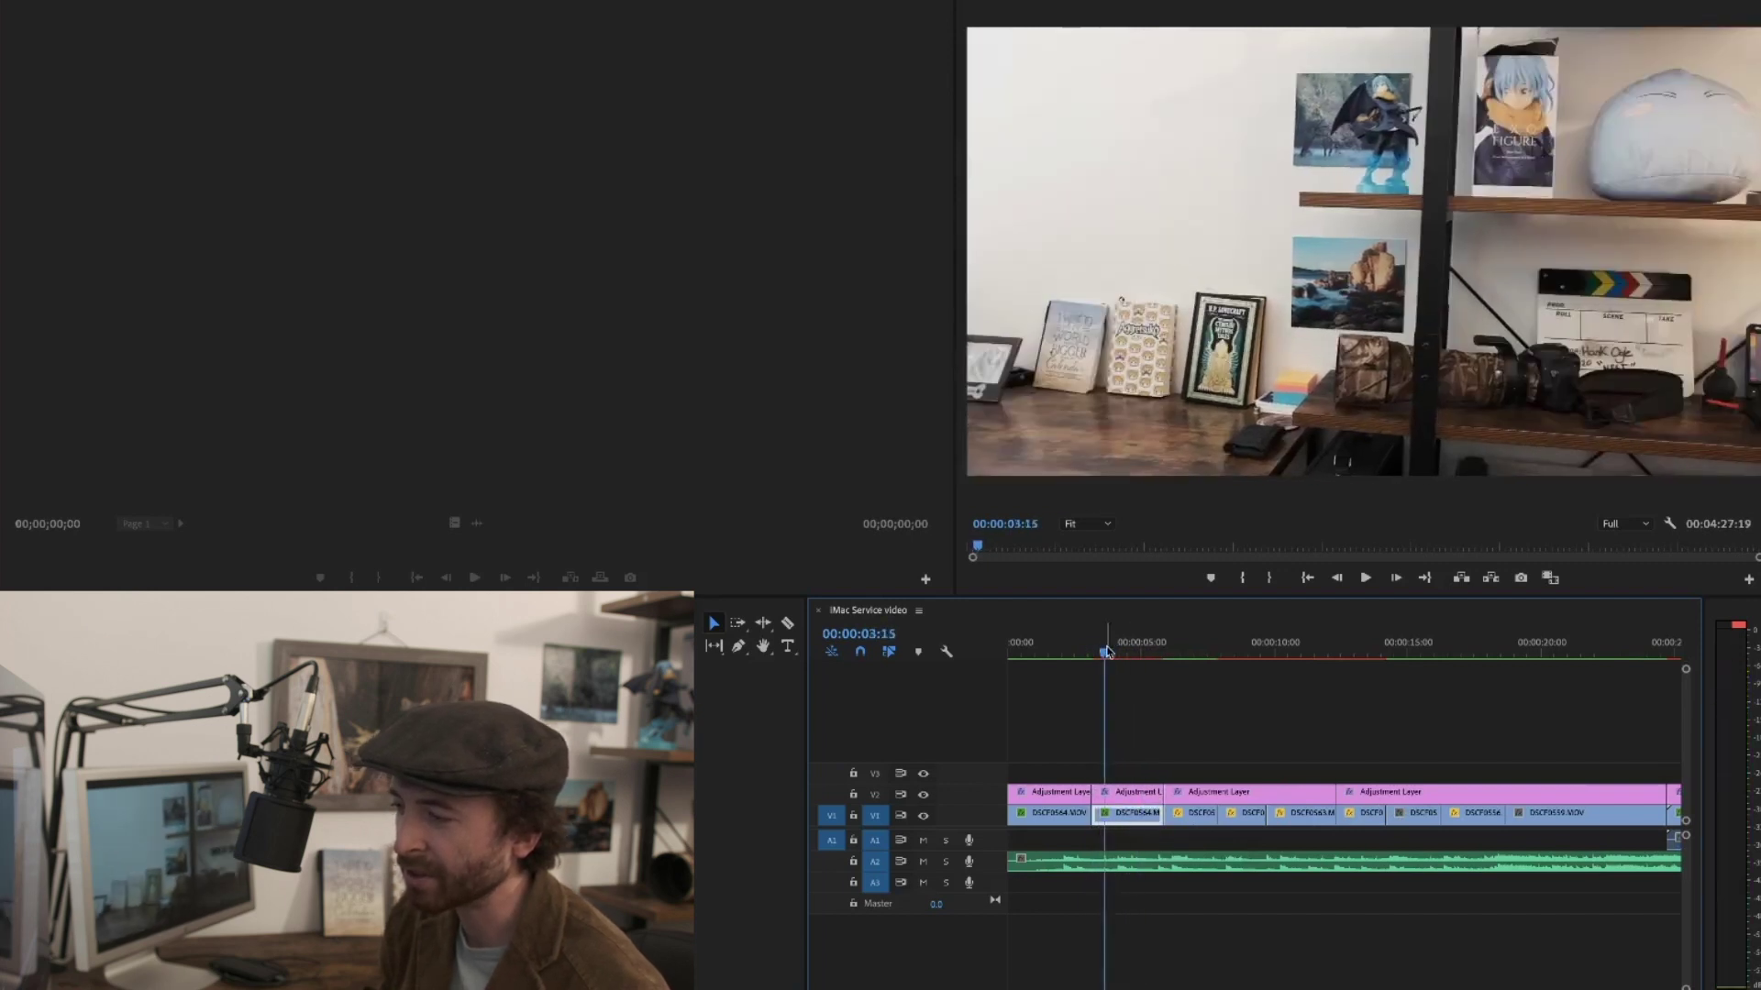
pyautogui.moveTo(1157, 772); pyautogui.dragTo(1107, 833)
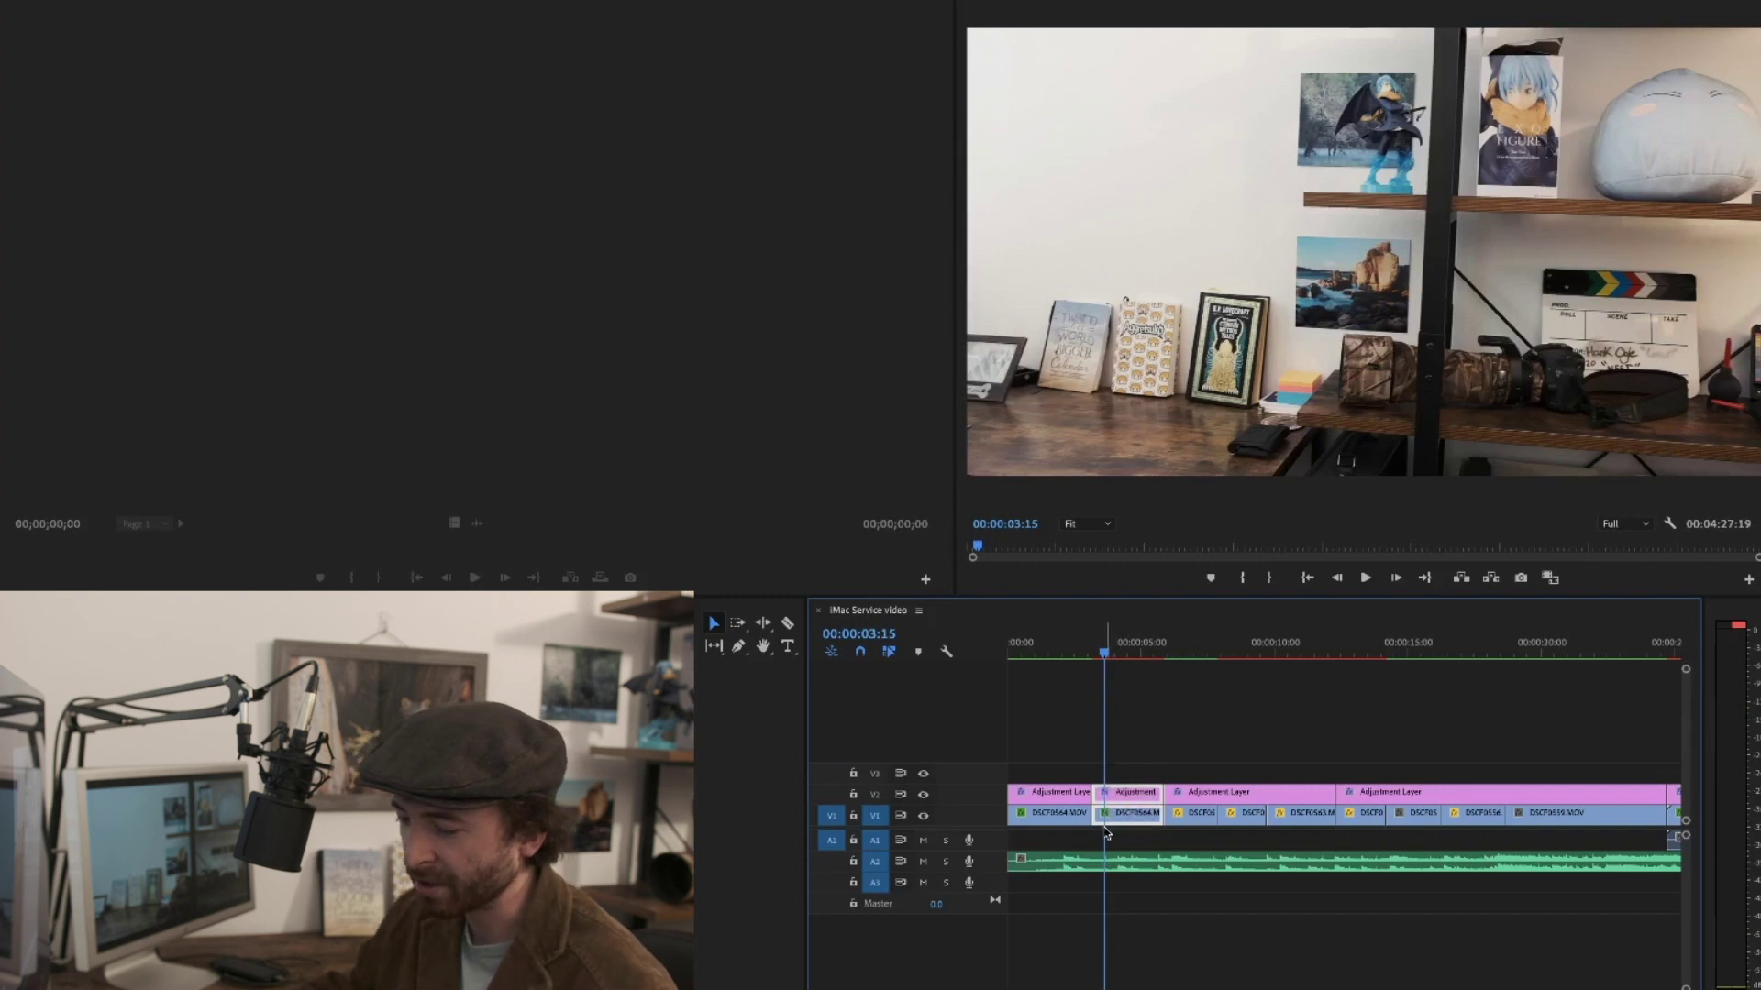
pyautogui.hotkey('alt', 'Delete')
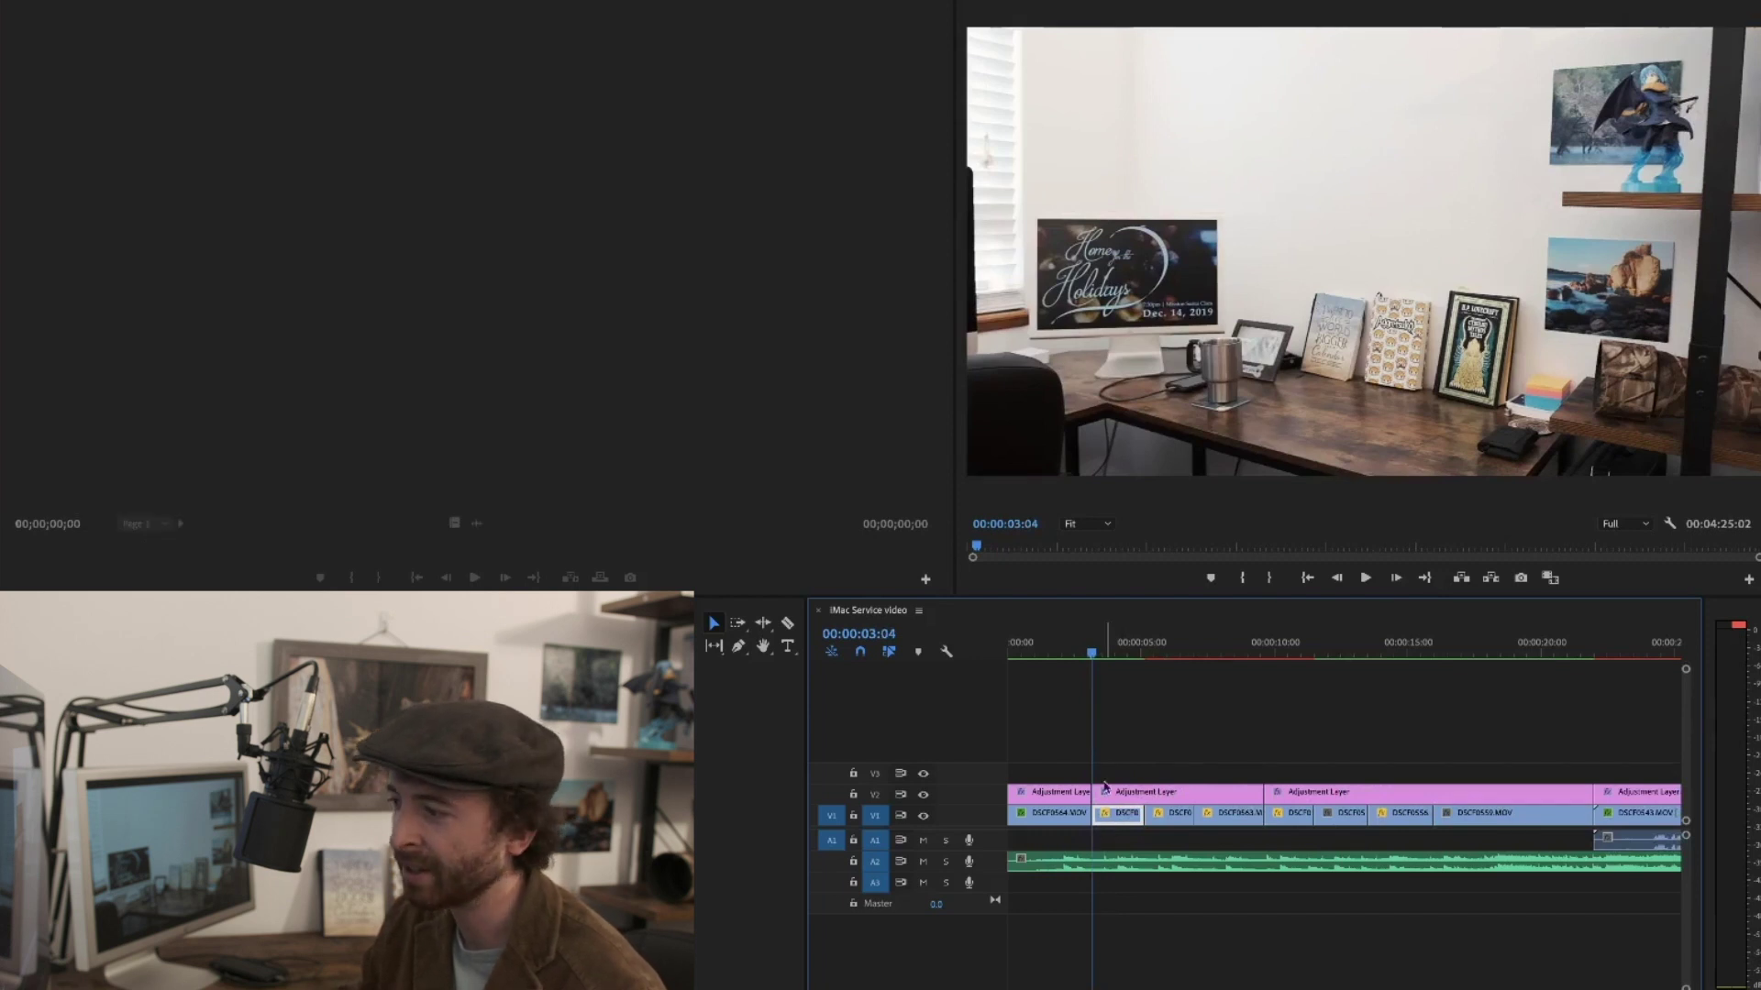
# Scrub past the new join to 00:00:04:02 and undo the ripple delete
pyautogui.moveTo(1089, 657)
pyautogui.mouseDown()
pyautogui.moveTo(1070, 657)
pyautogui.moveTo(1101, 657)
pyautogui.mouseUp()
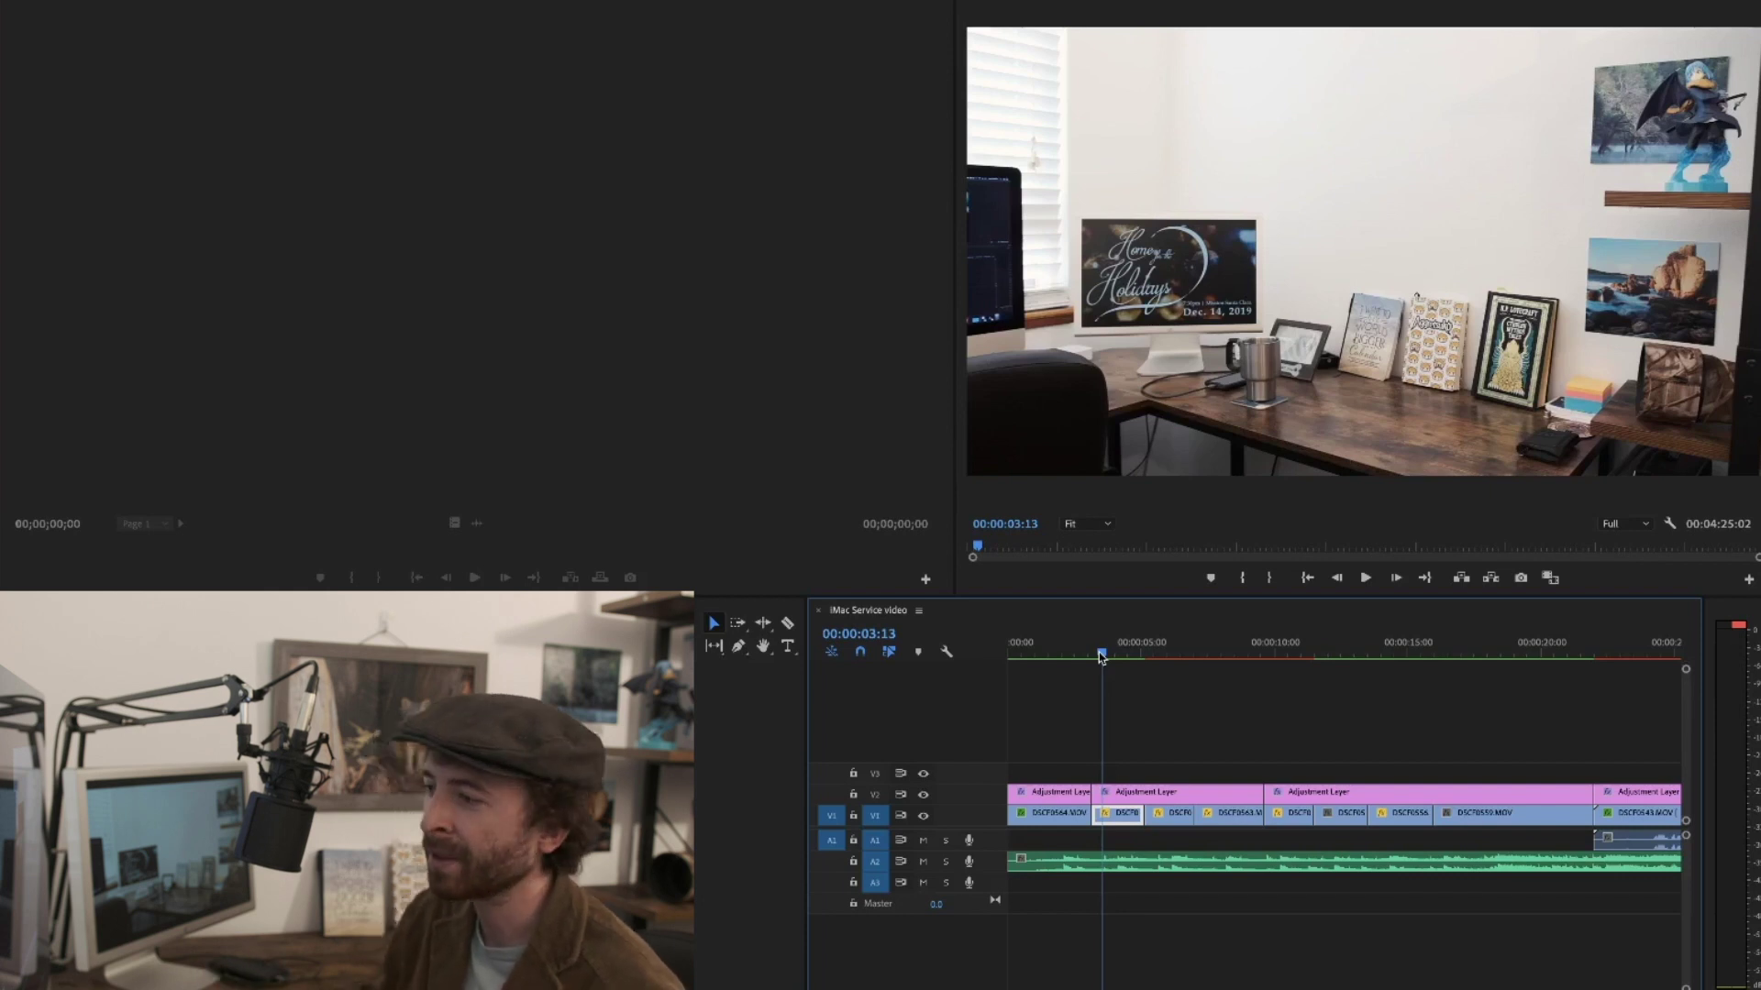
pyautogui.moveTo(1103, 653); pyautogui.dragTo(1117, 653)
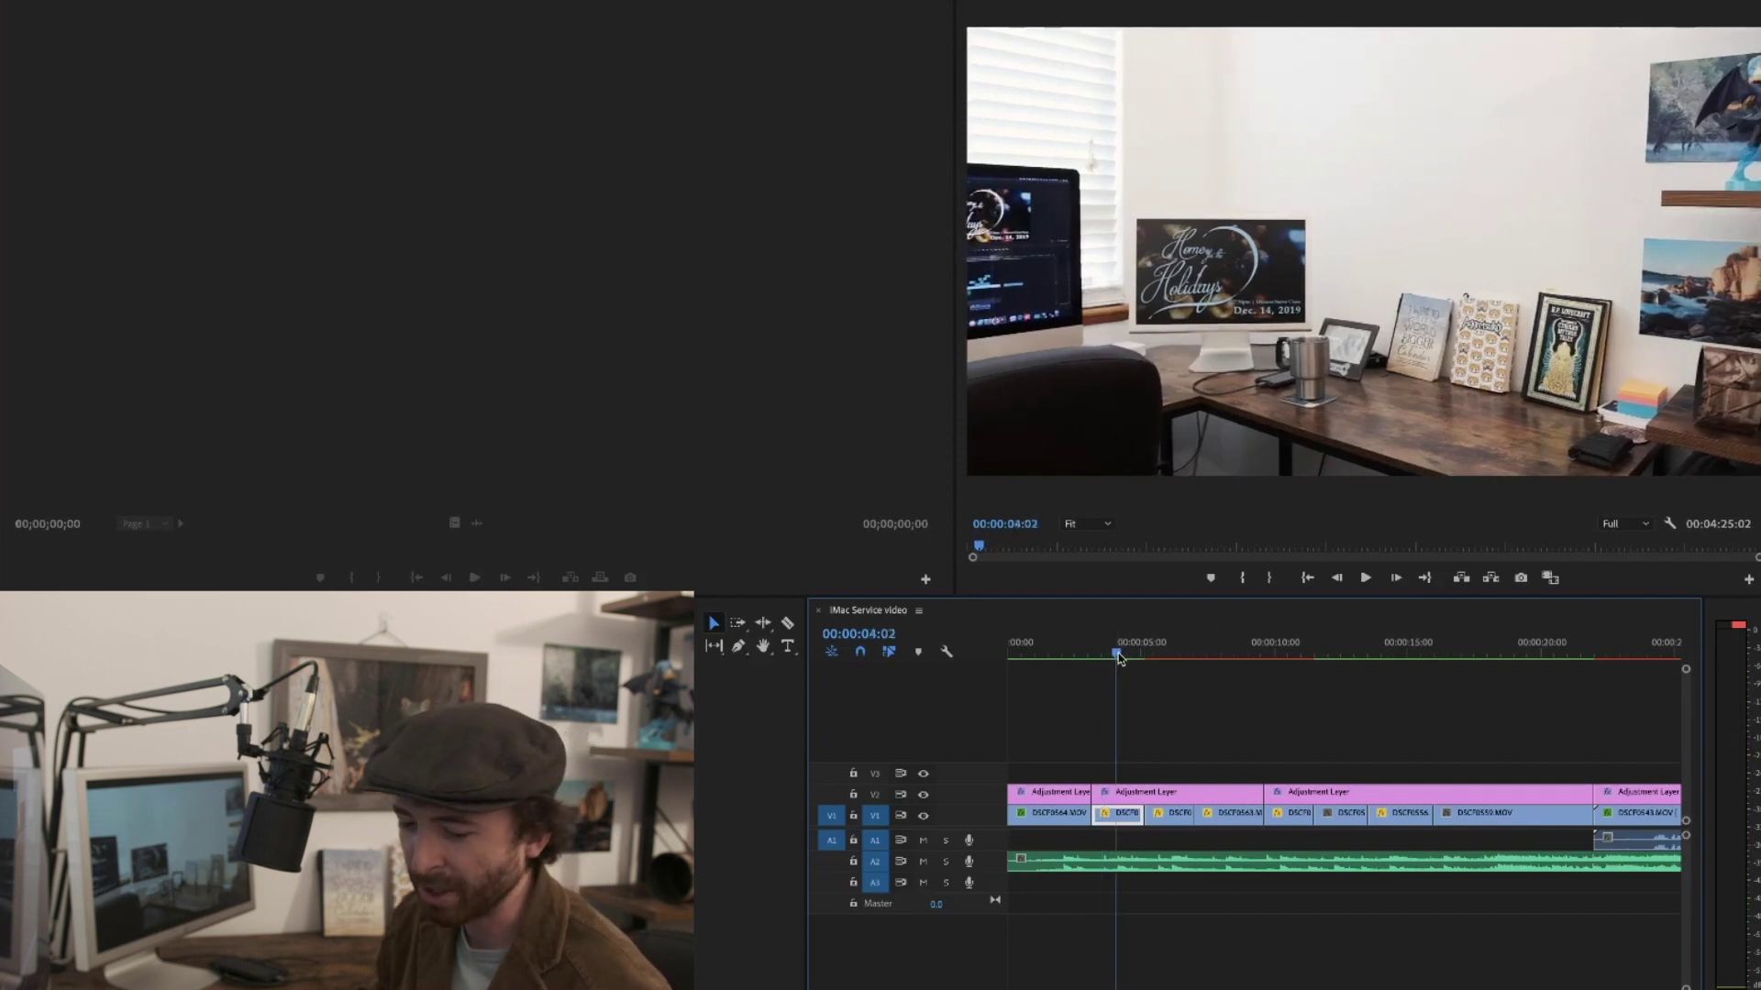
pyautogui.hotkey('ctrl', 'z')
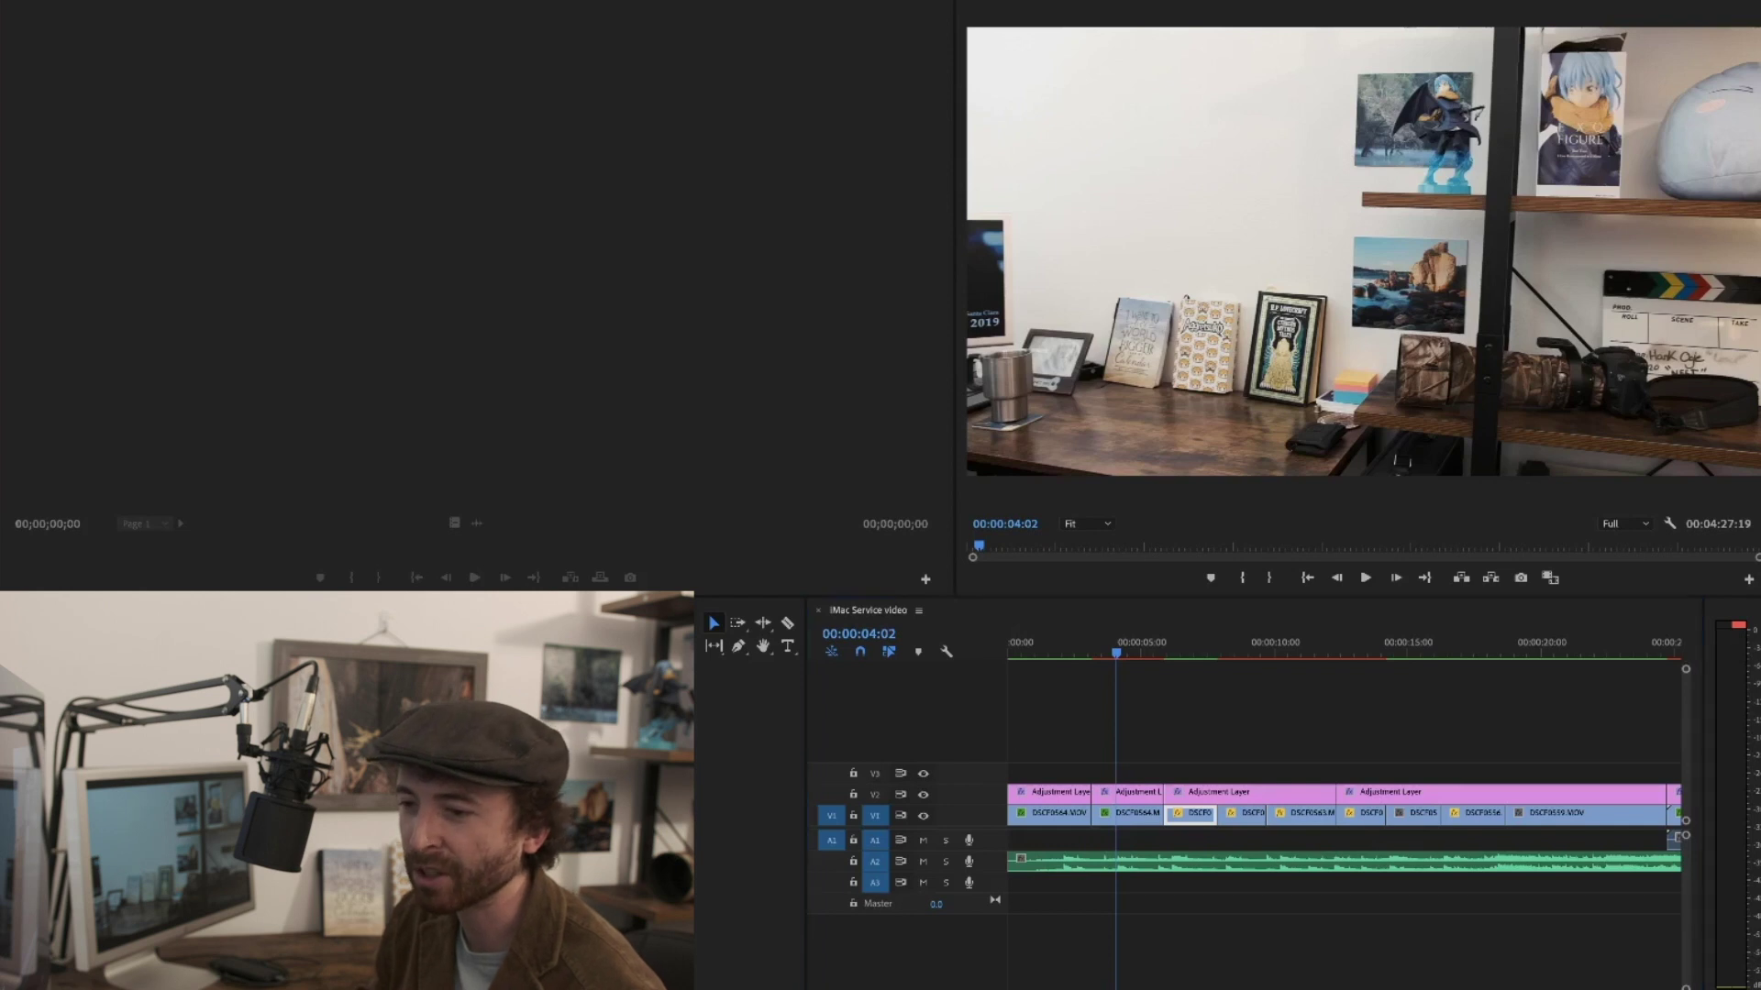
# Find the shot of the framed fox picture being hung in the source clip and mark an in point at 06:00:22:05
pyautogui.click(718, 544)
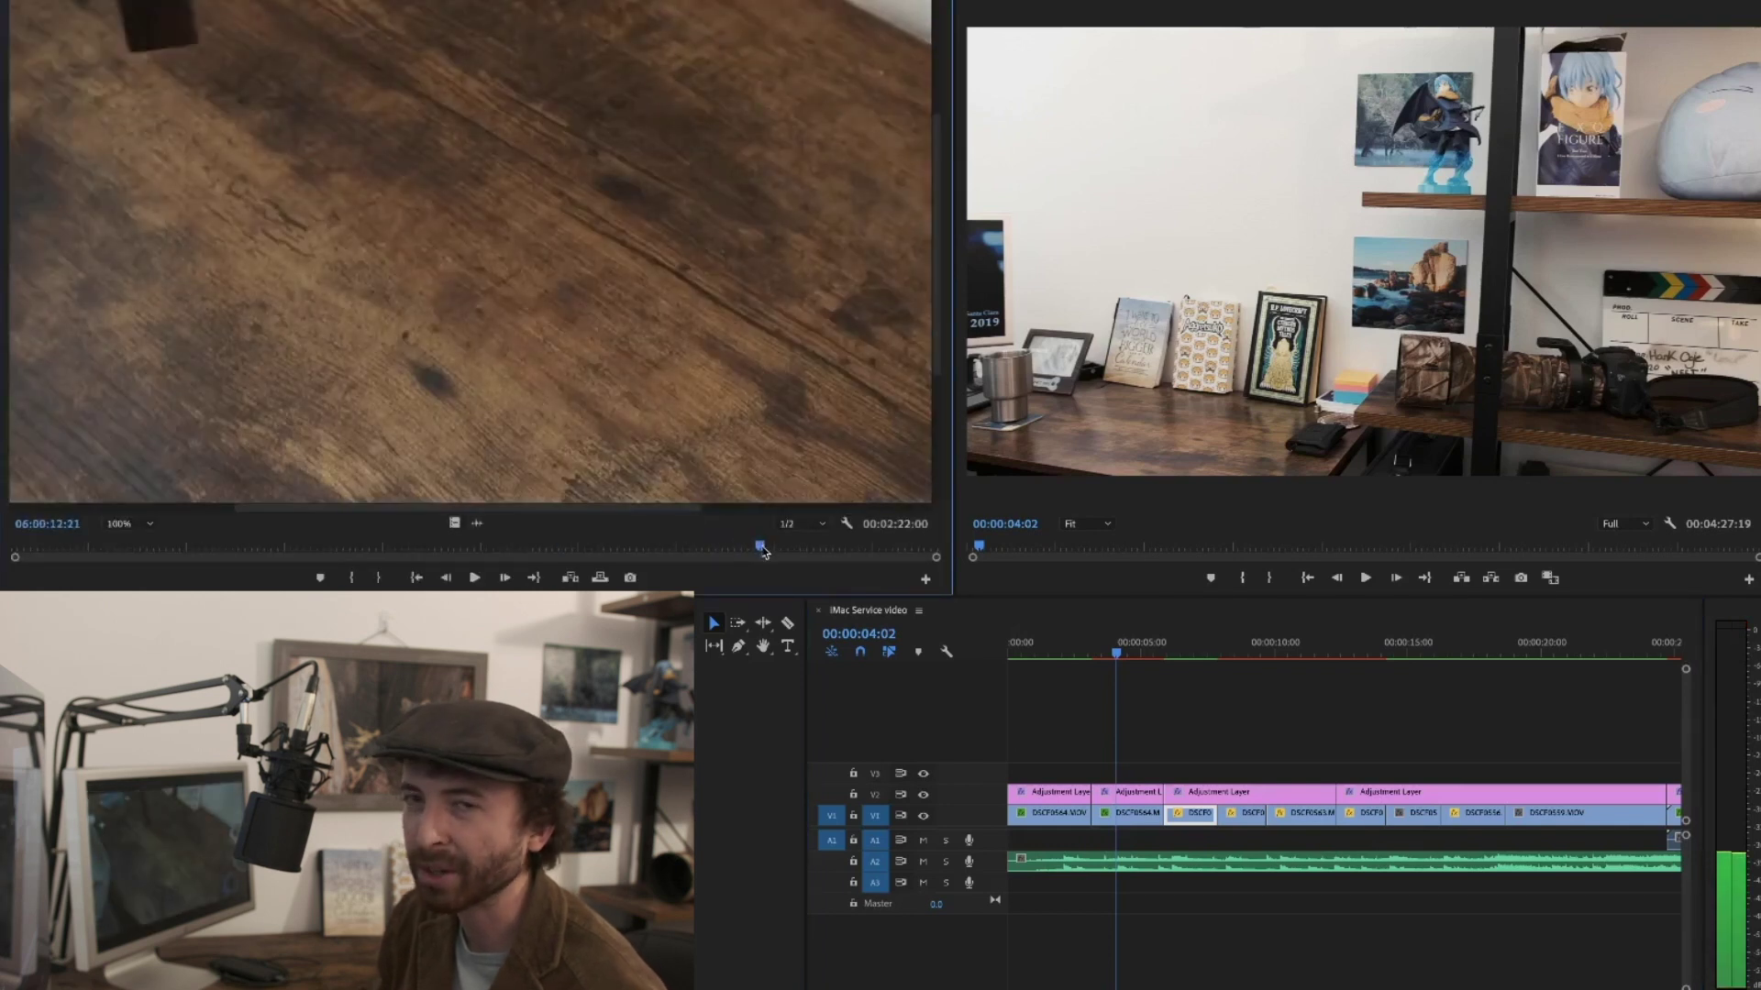
pyautogui.click(761, 548)
pyautogui.moveTo(764, 550)
pyautogui.mouseDown()
pyautogui.moveTo(821, 555)
pyautogui.moveTo(776, 550)
pyautogui.mouseUp()
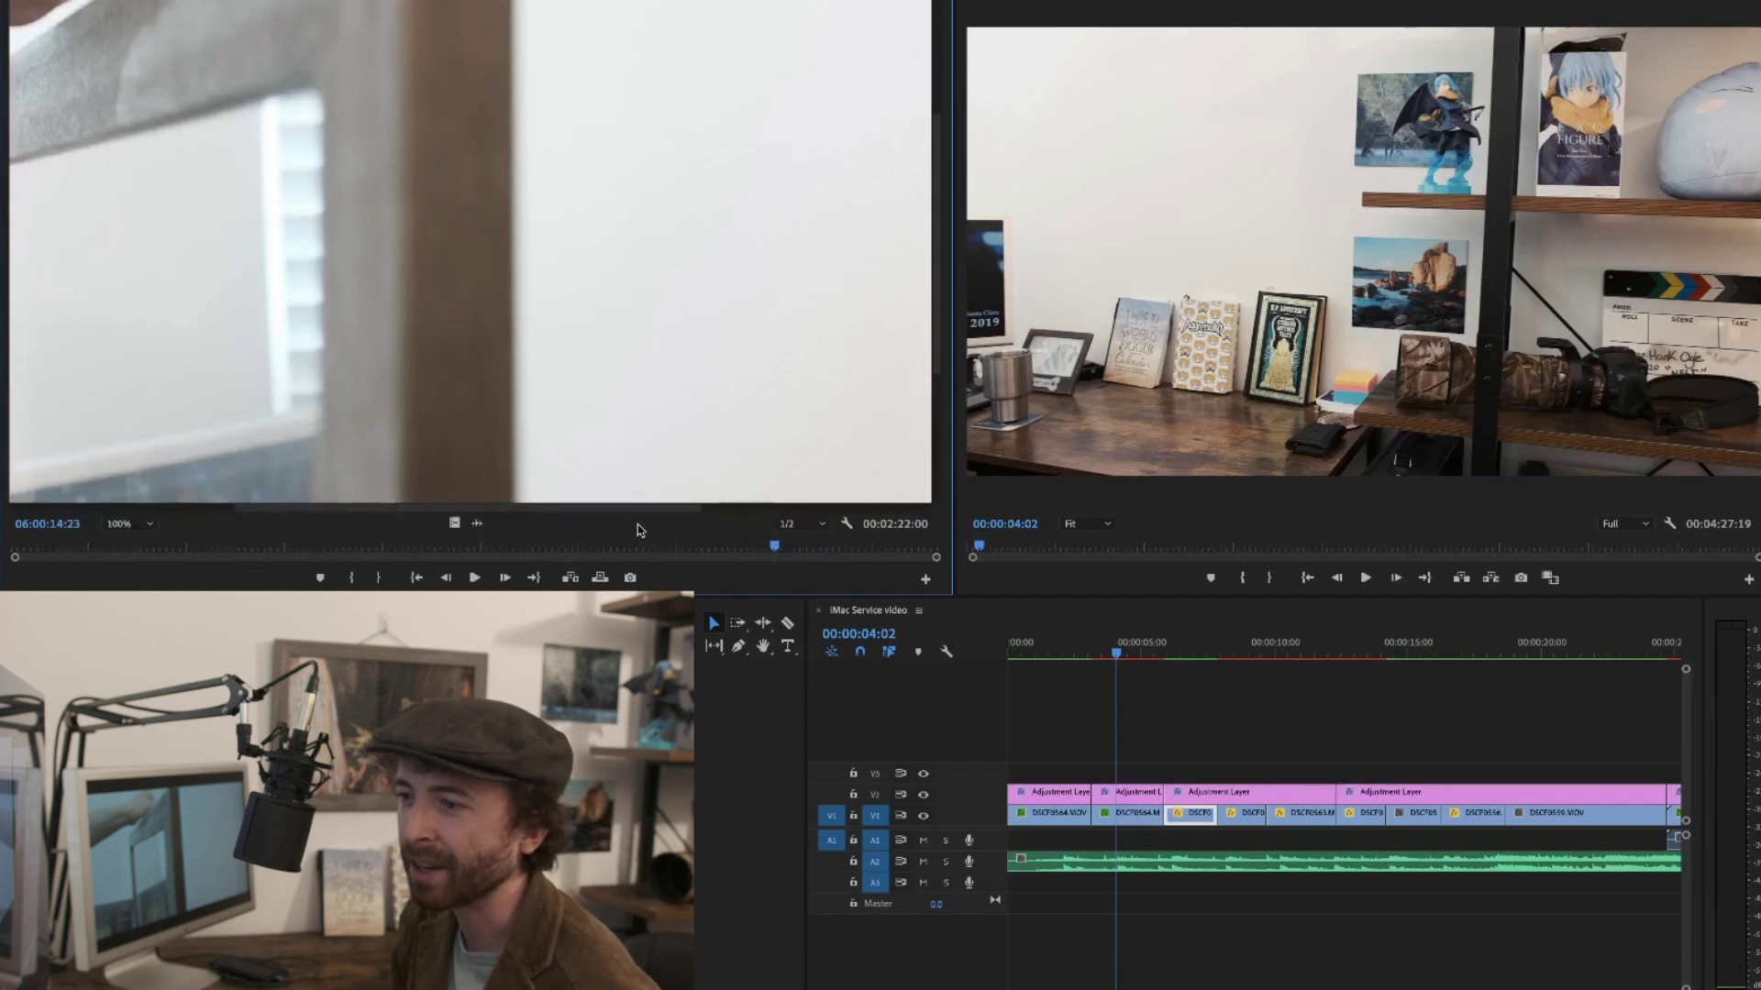
pyautogui.click(786, 542)
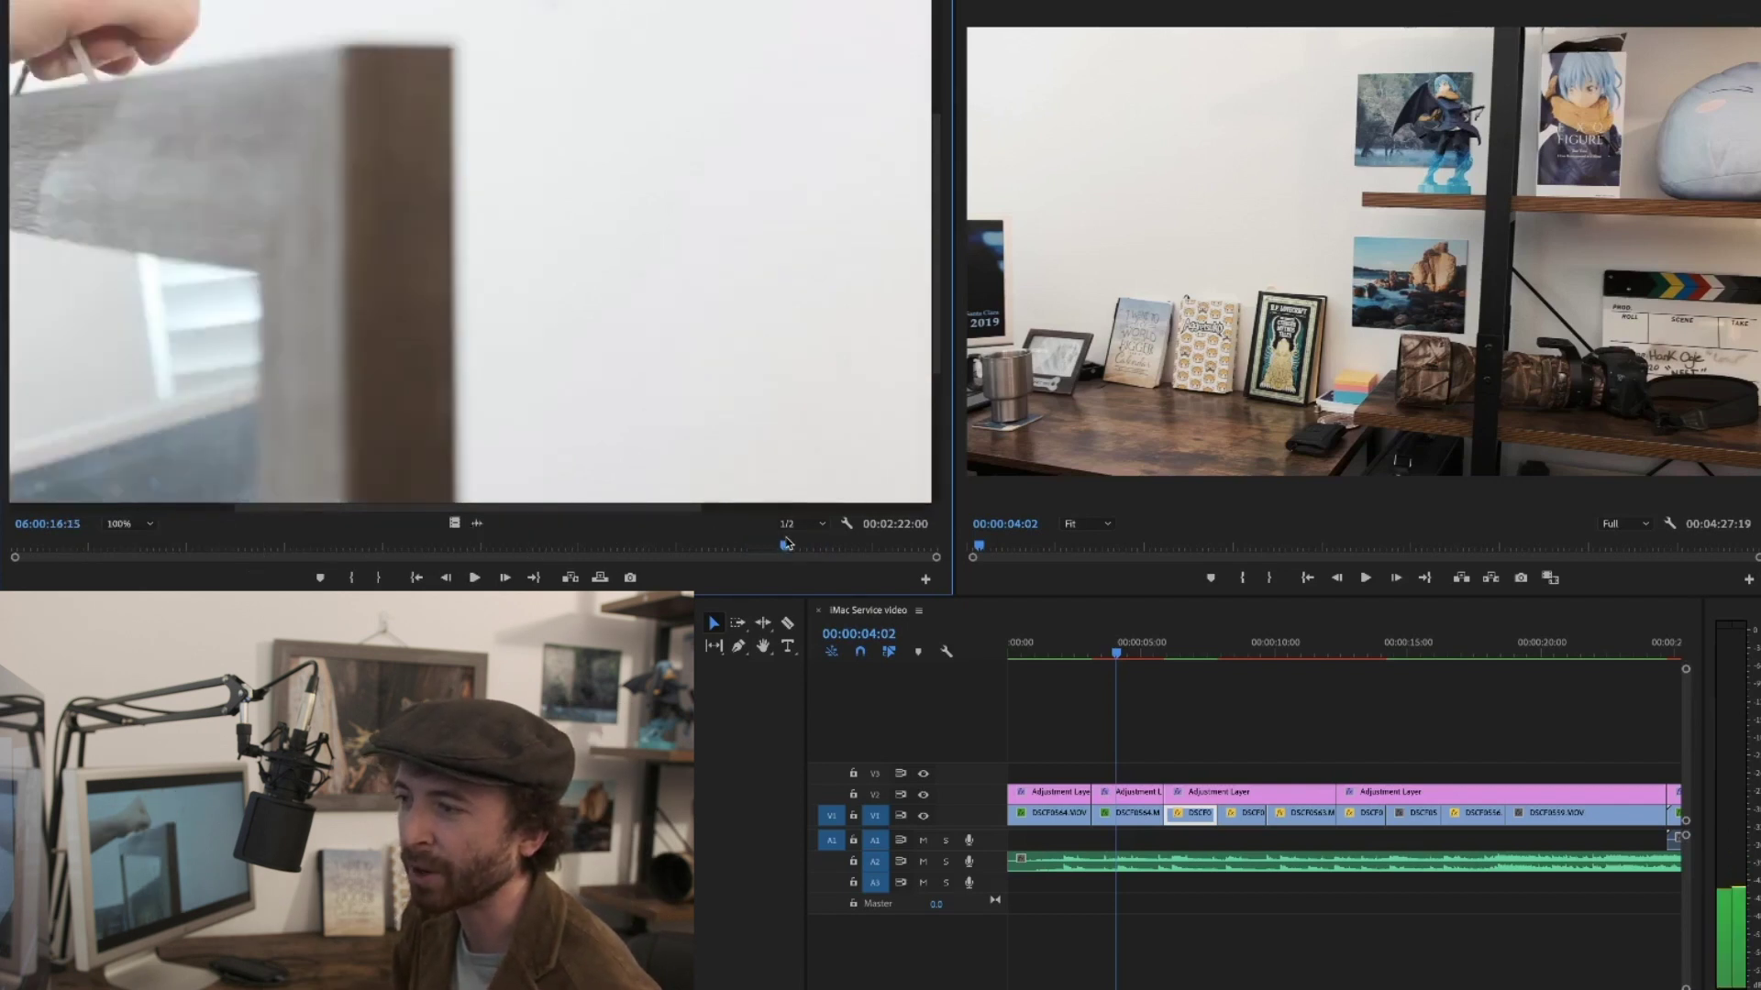
pyautogui.moveTo(789, 544)
pyautogui.mouseDown()
pyautogui.moveTo(842, 542)
pyautogui.moveTo(823, 543)
pyautogui.mouseUp()
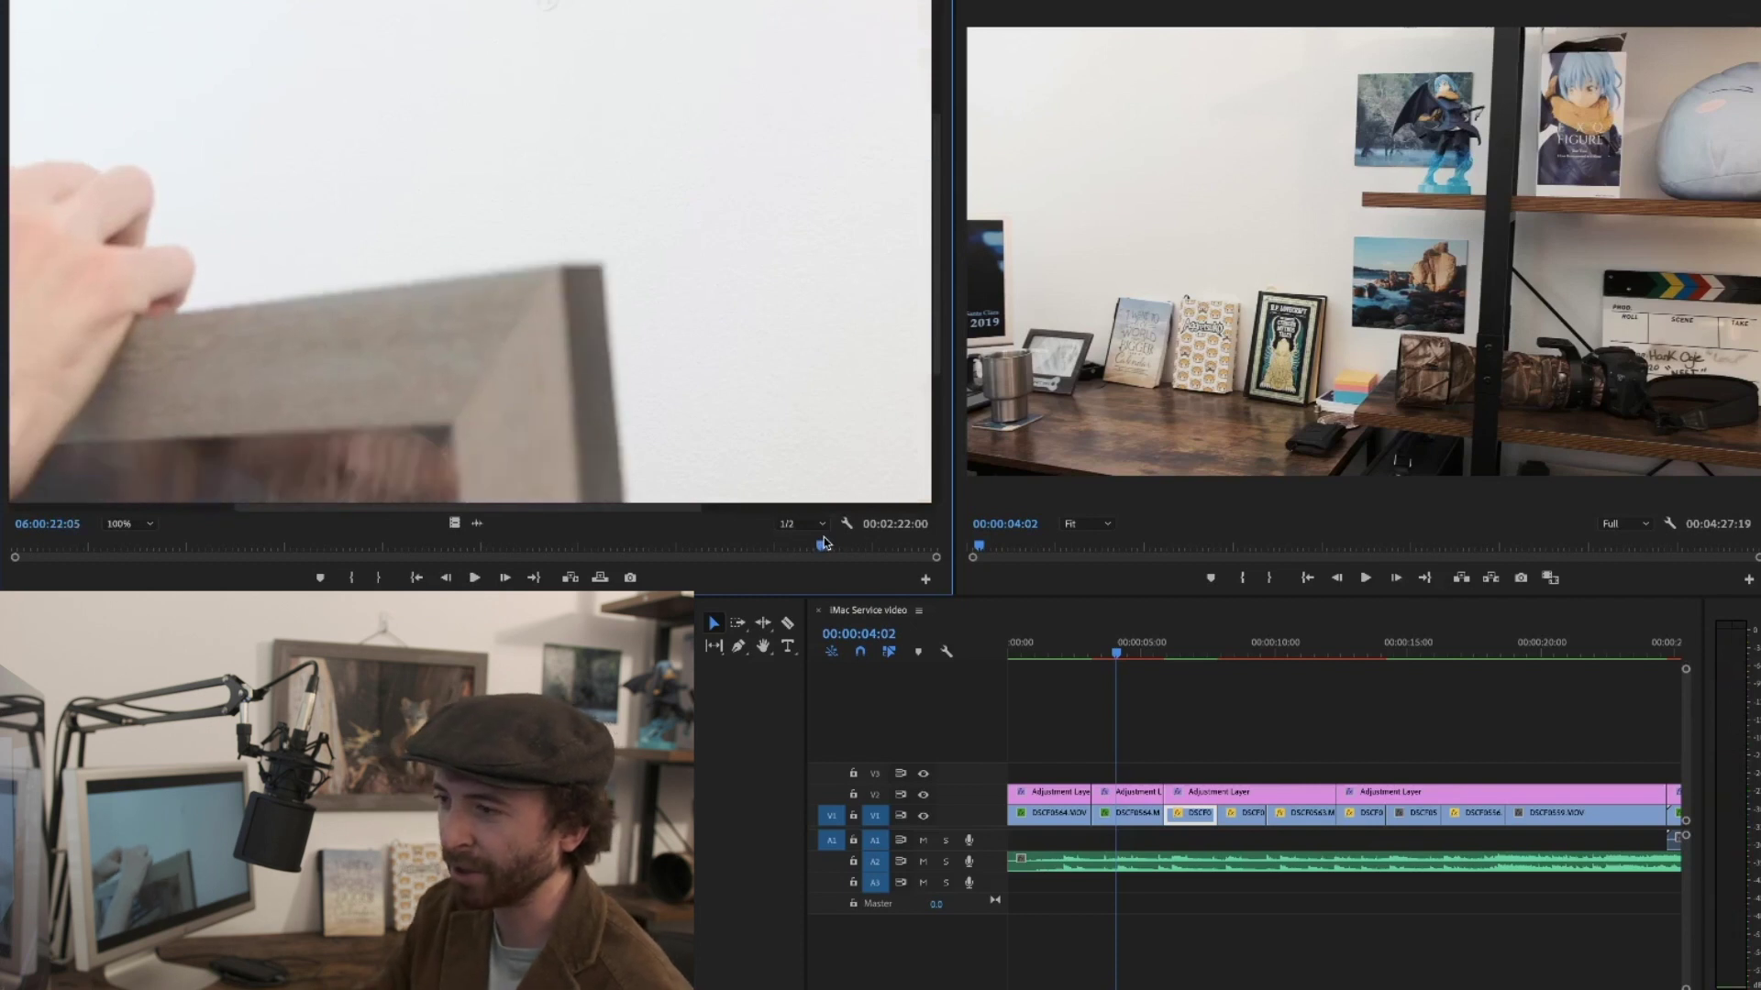
pyautogui.press('space')
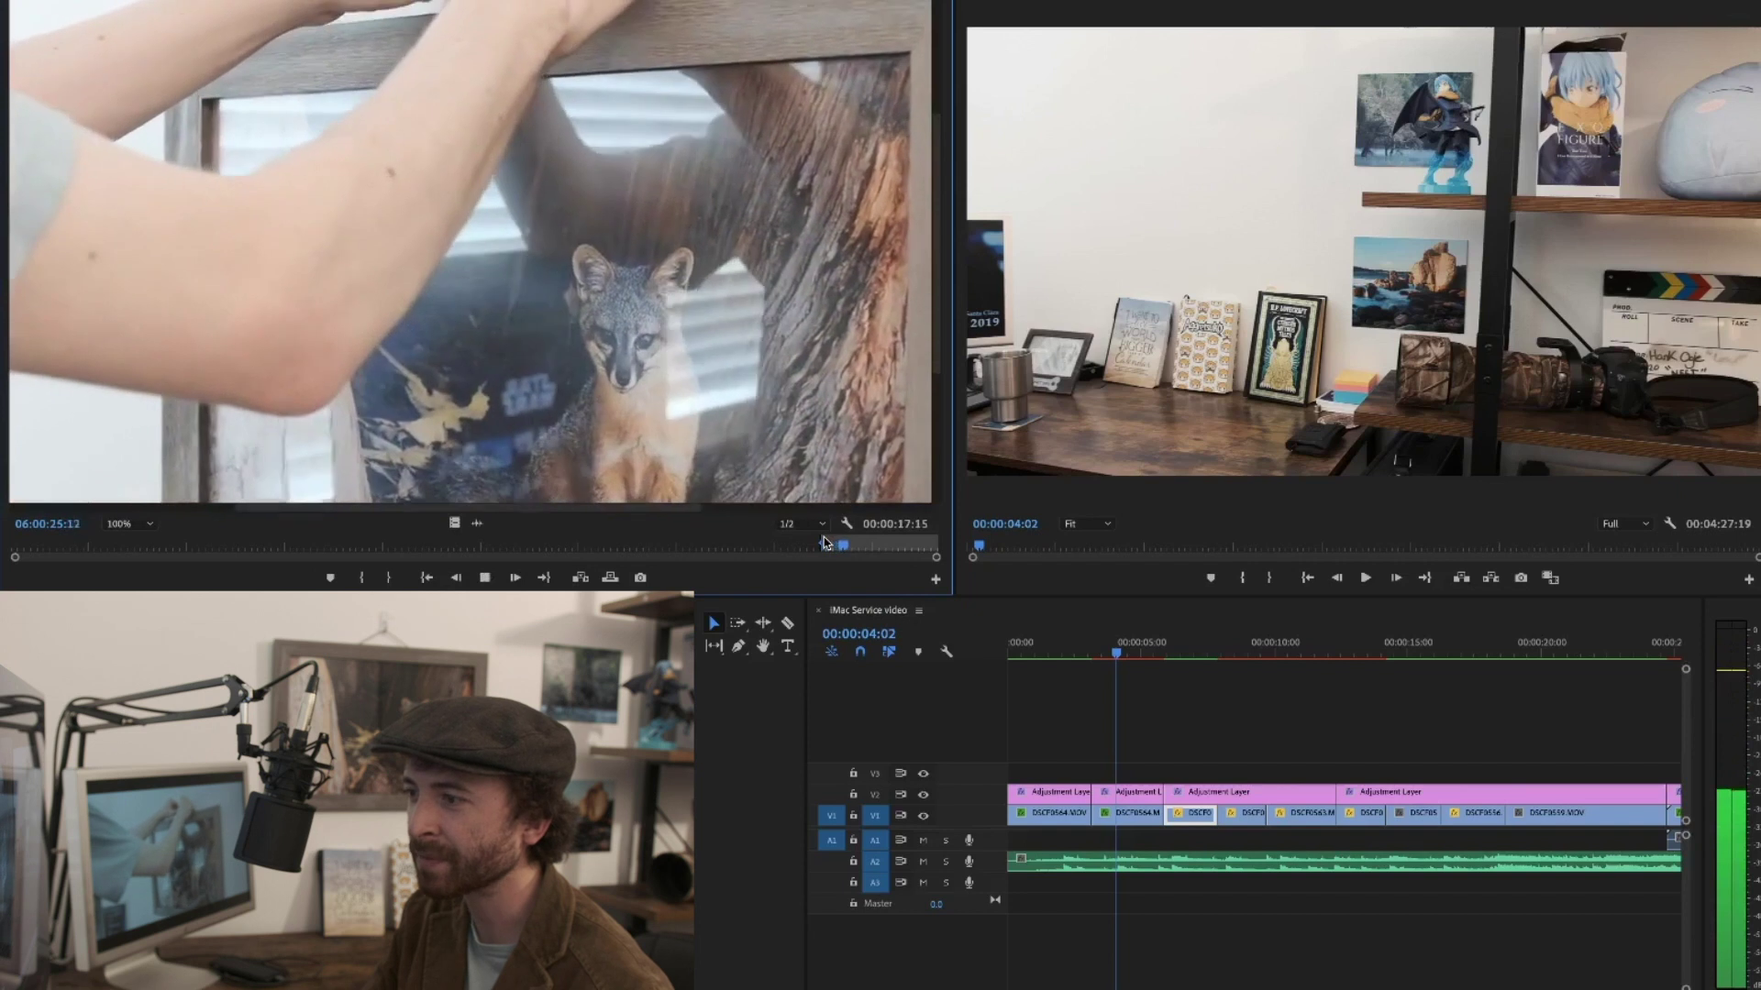
# Move the source clip's in point to 06:00:23:18 and mark an out point at about 06:00:30:08
pyautogui.moveTo(838, 545); pyautogui.dragTo(832, 547)
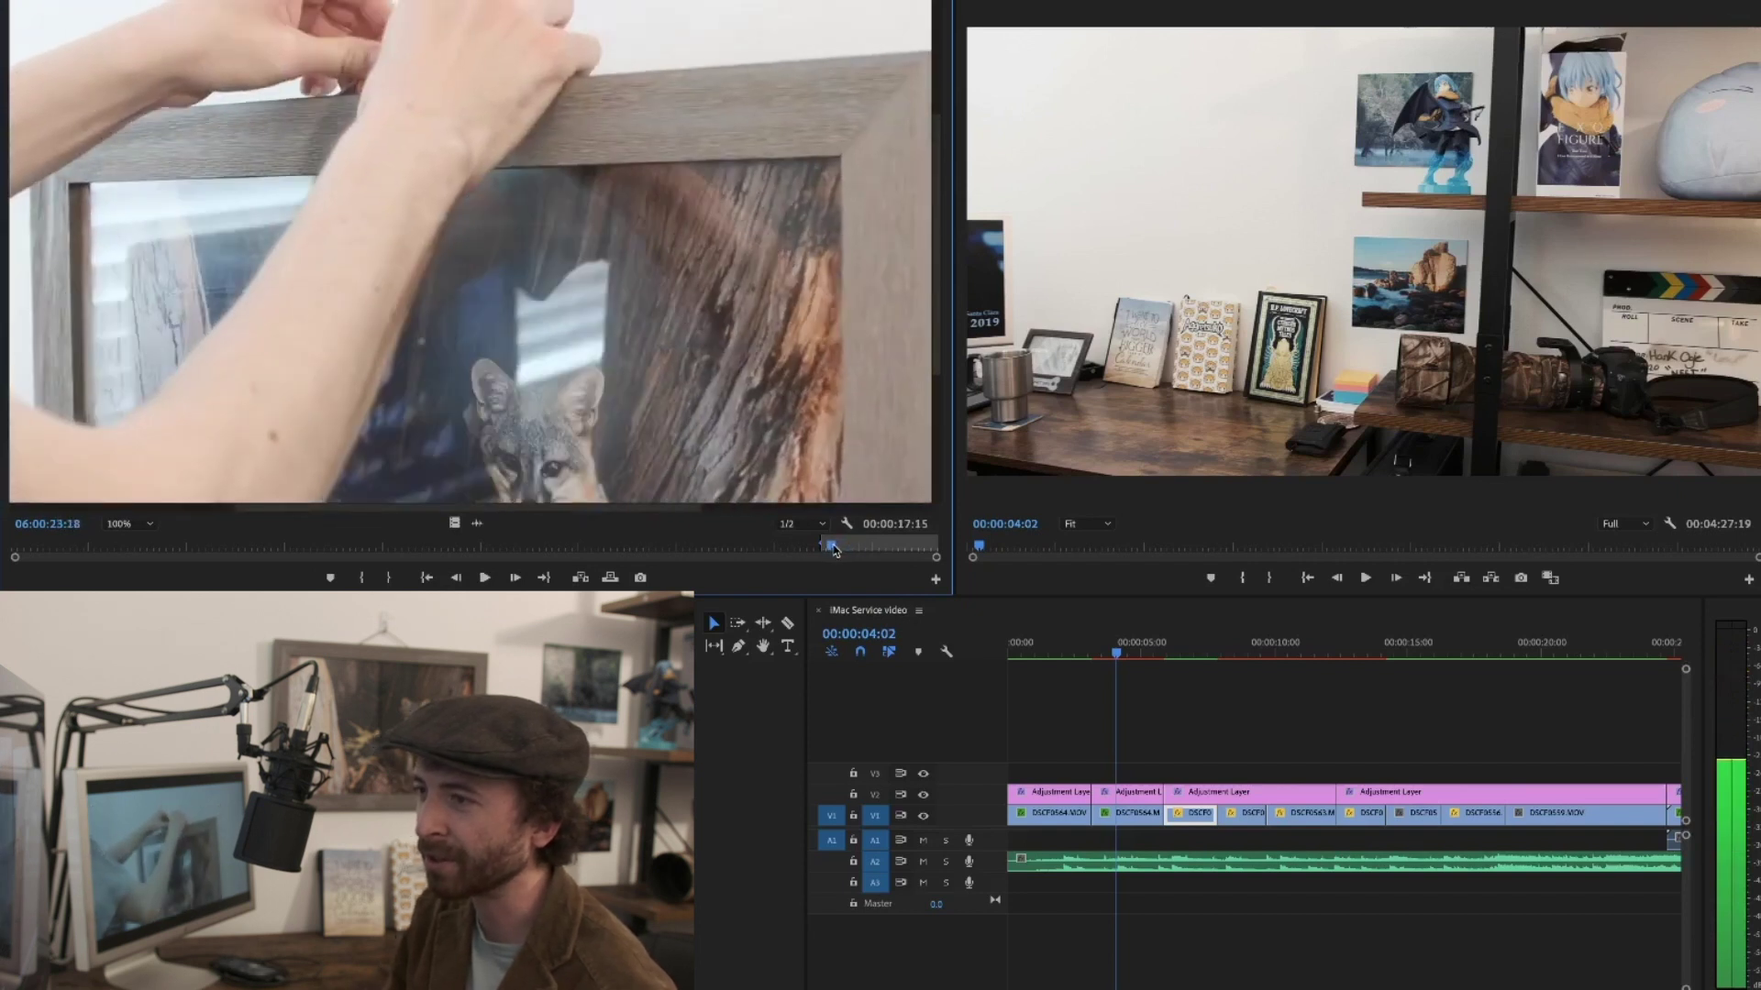
pyautogui.press('space')
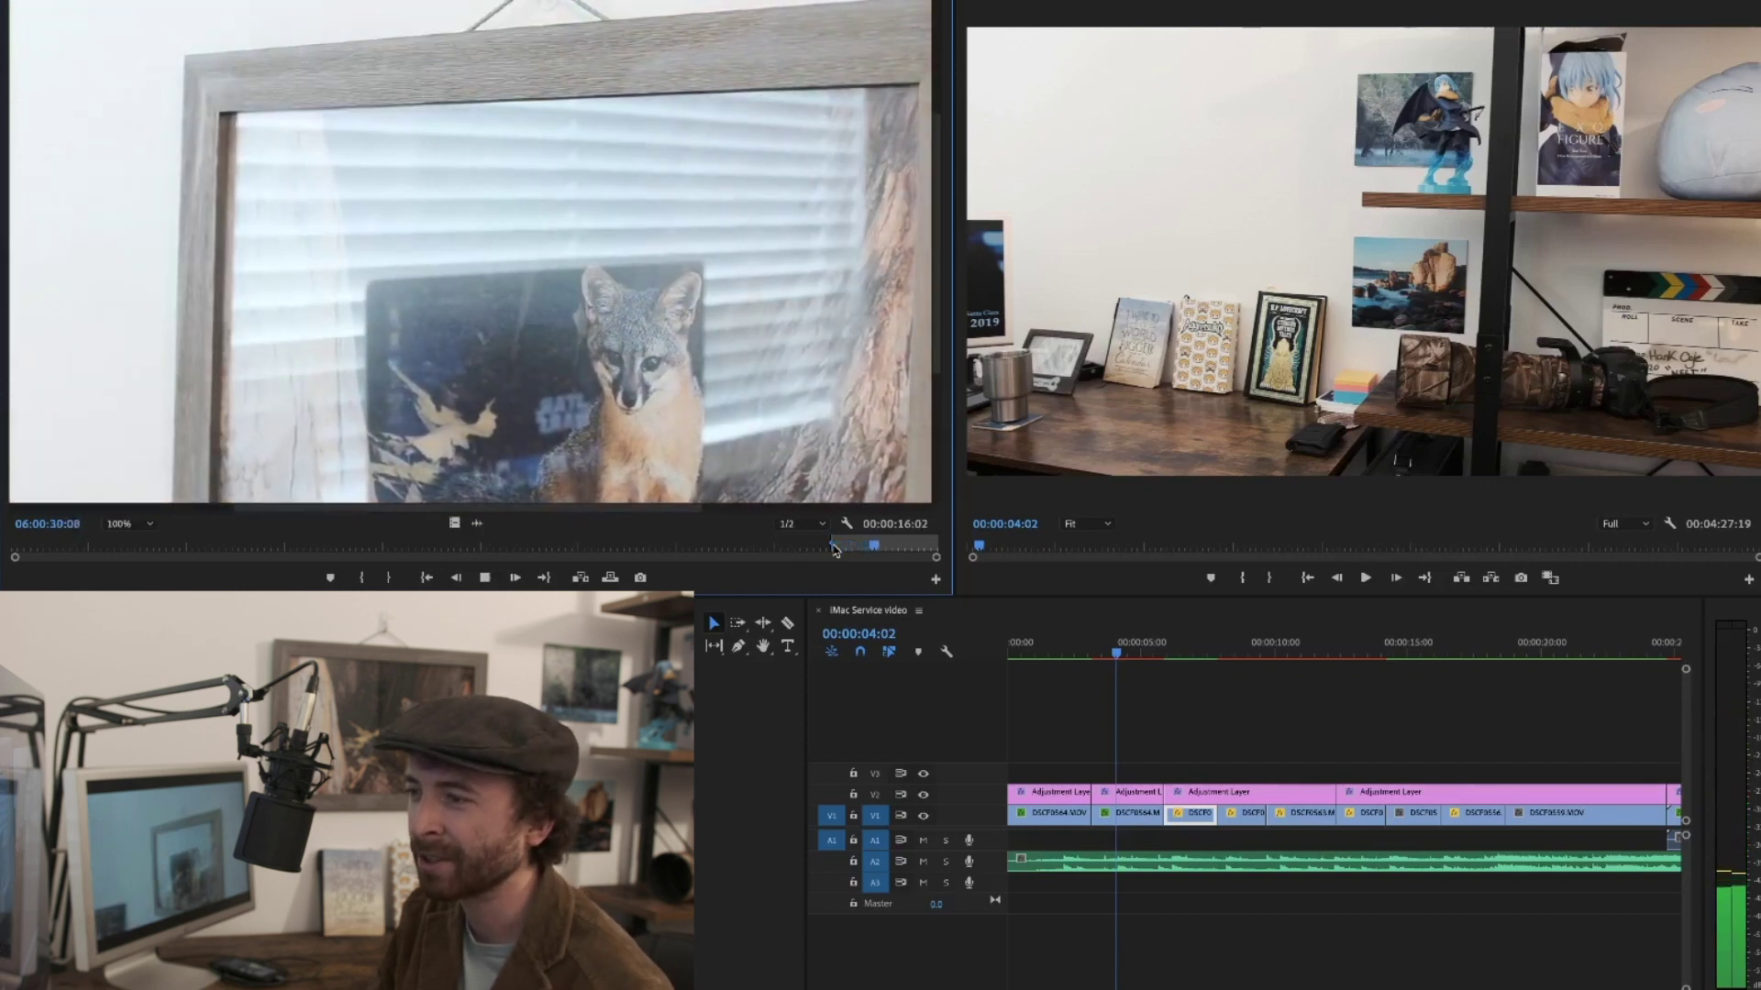
pyautogui.press('o')
pyautogui.press('space')
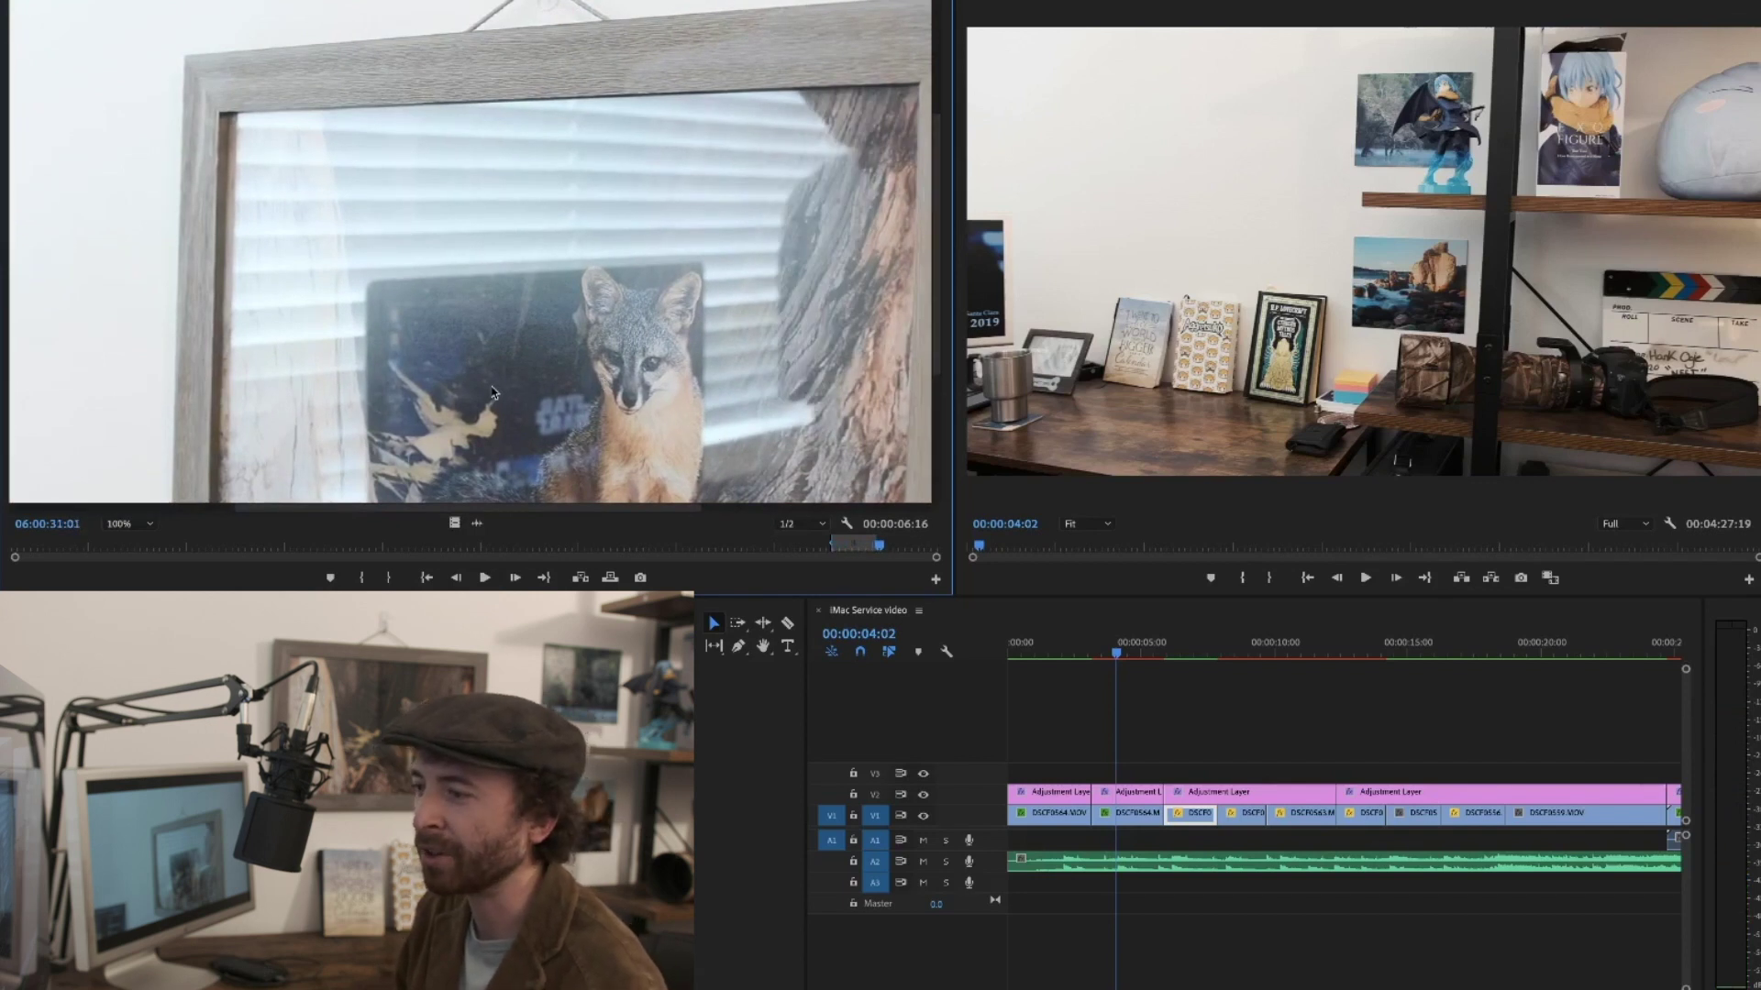
# Replace the owl print clip at 00:00:10:03 with the video of the marked source range, using the program monitor's Replace drop zone
pyautogui.moveTo(1169, 651); pyautogui.dragTo(1281, 653)
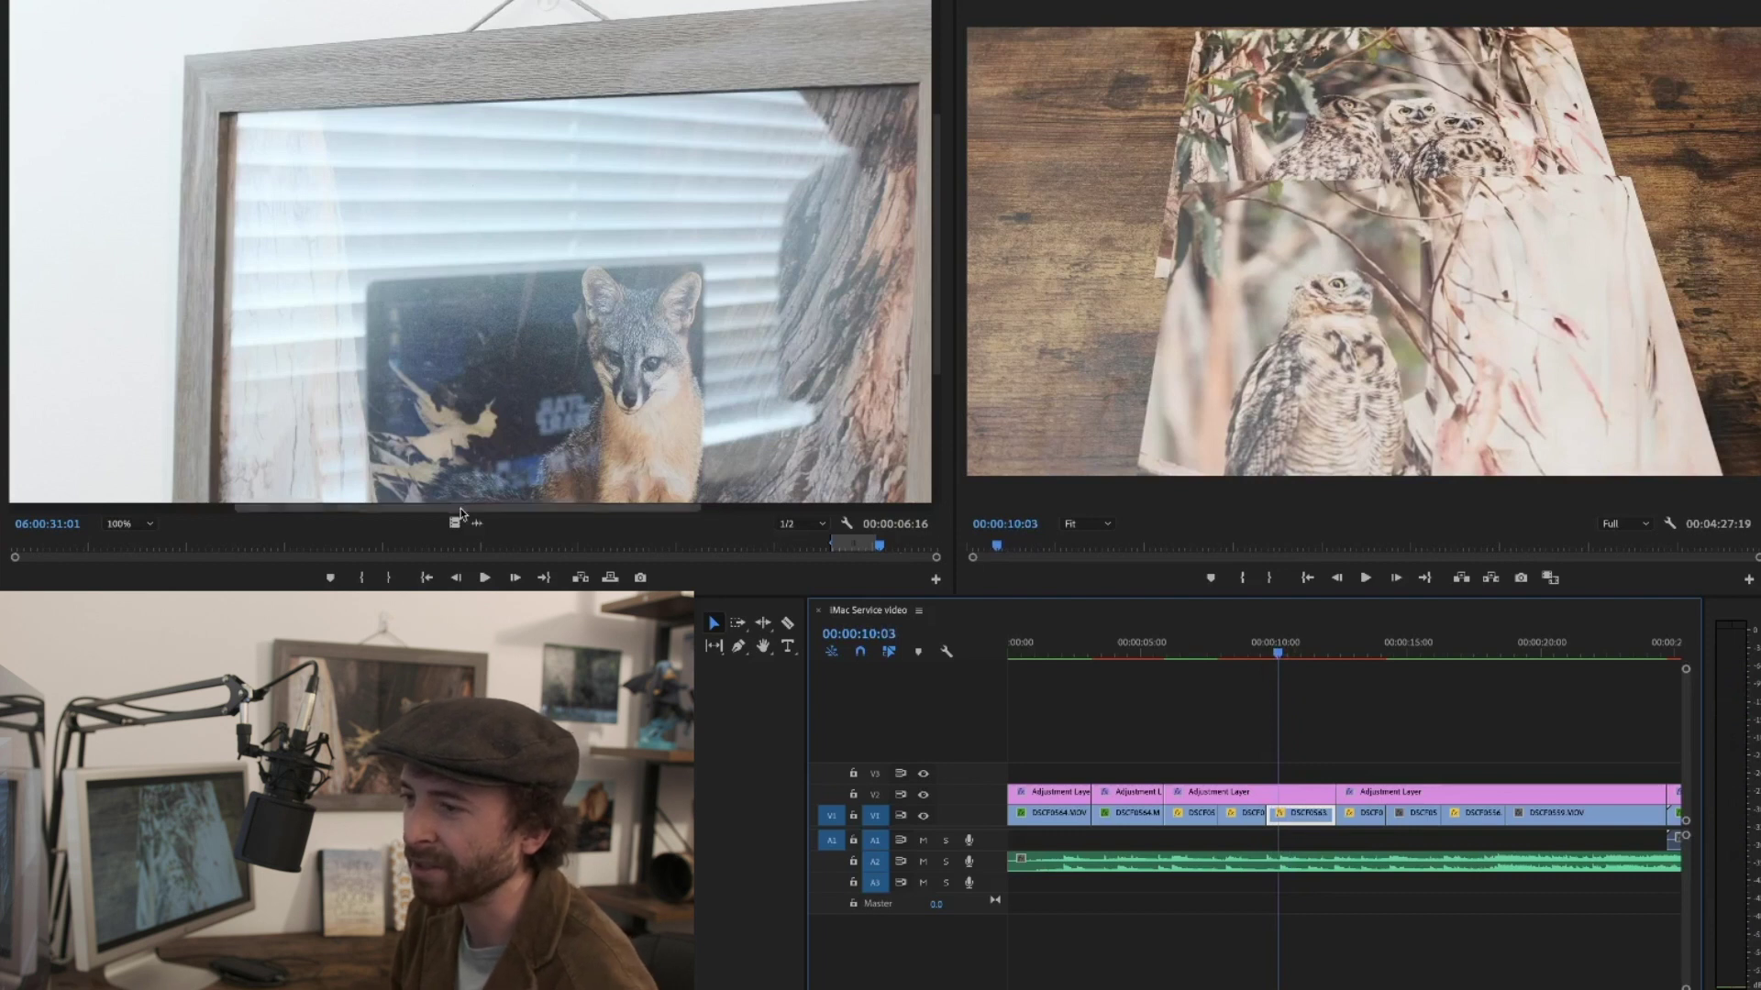
pyautogui.click(453, 530)
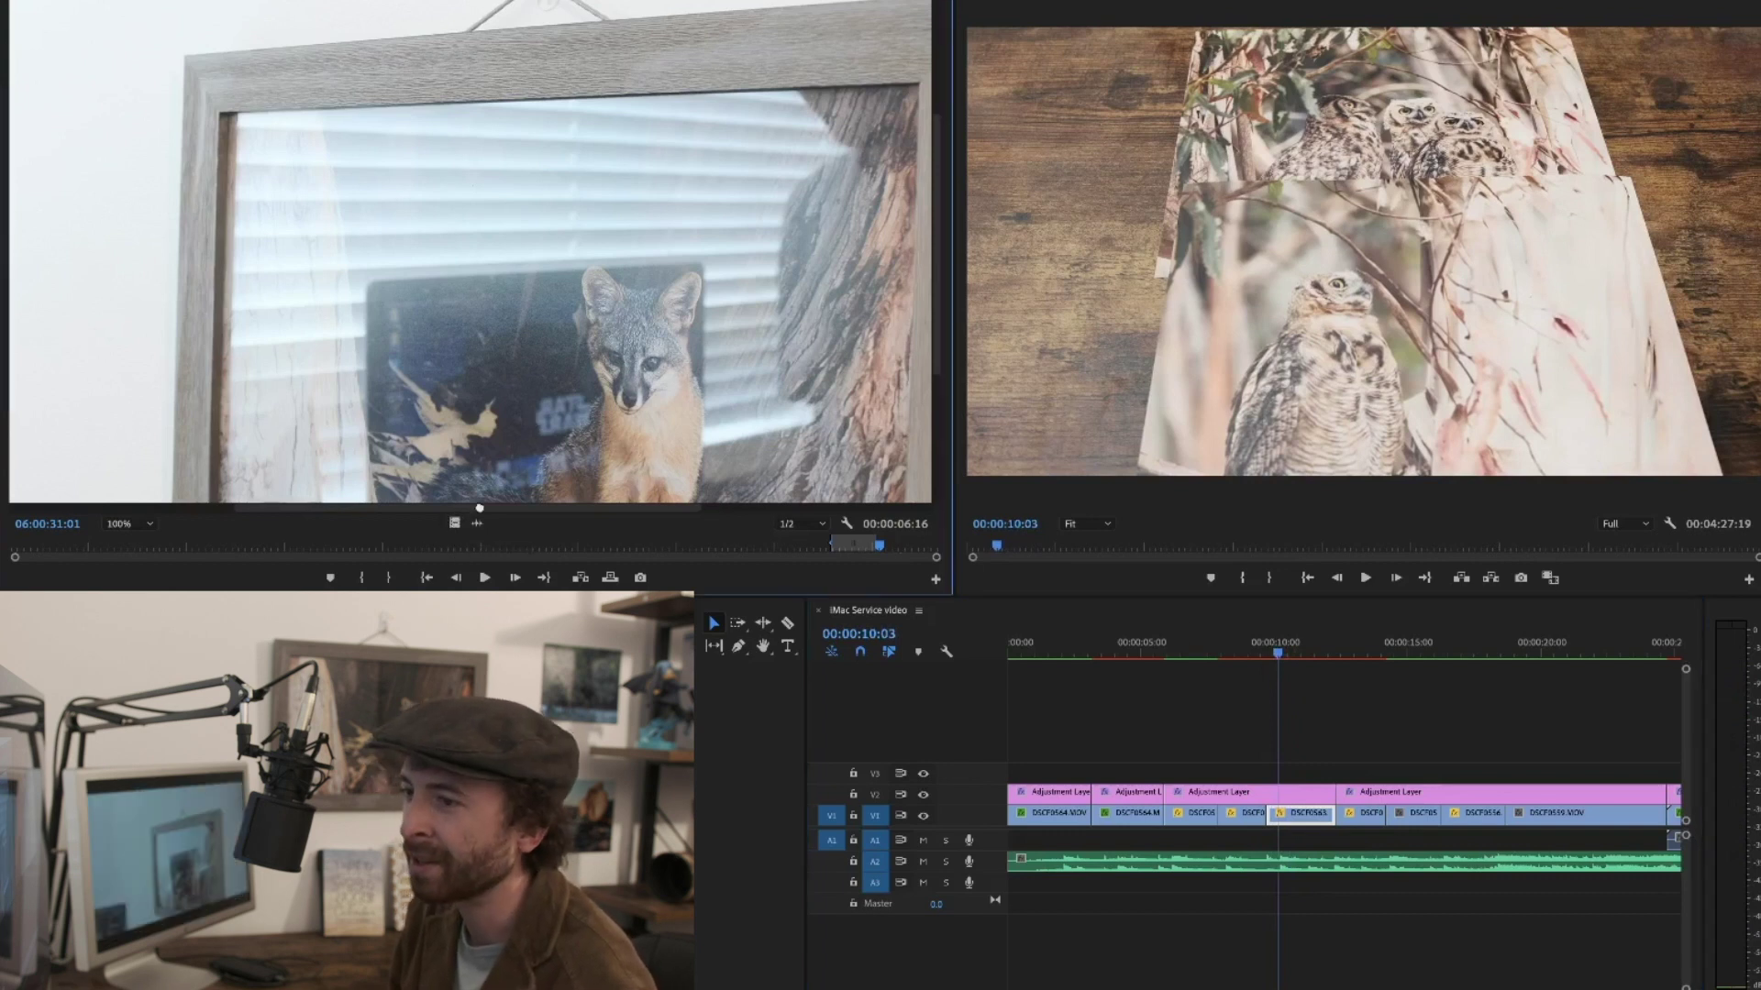
pyautogui.moveTo(490, 504); pyautogui.dragTo(1258, 245)
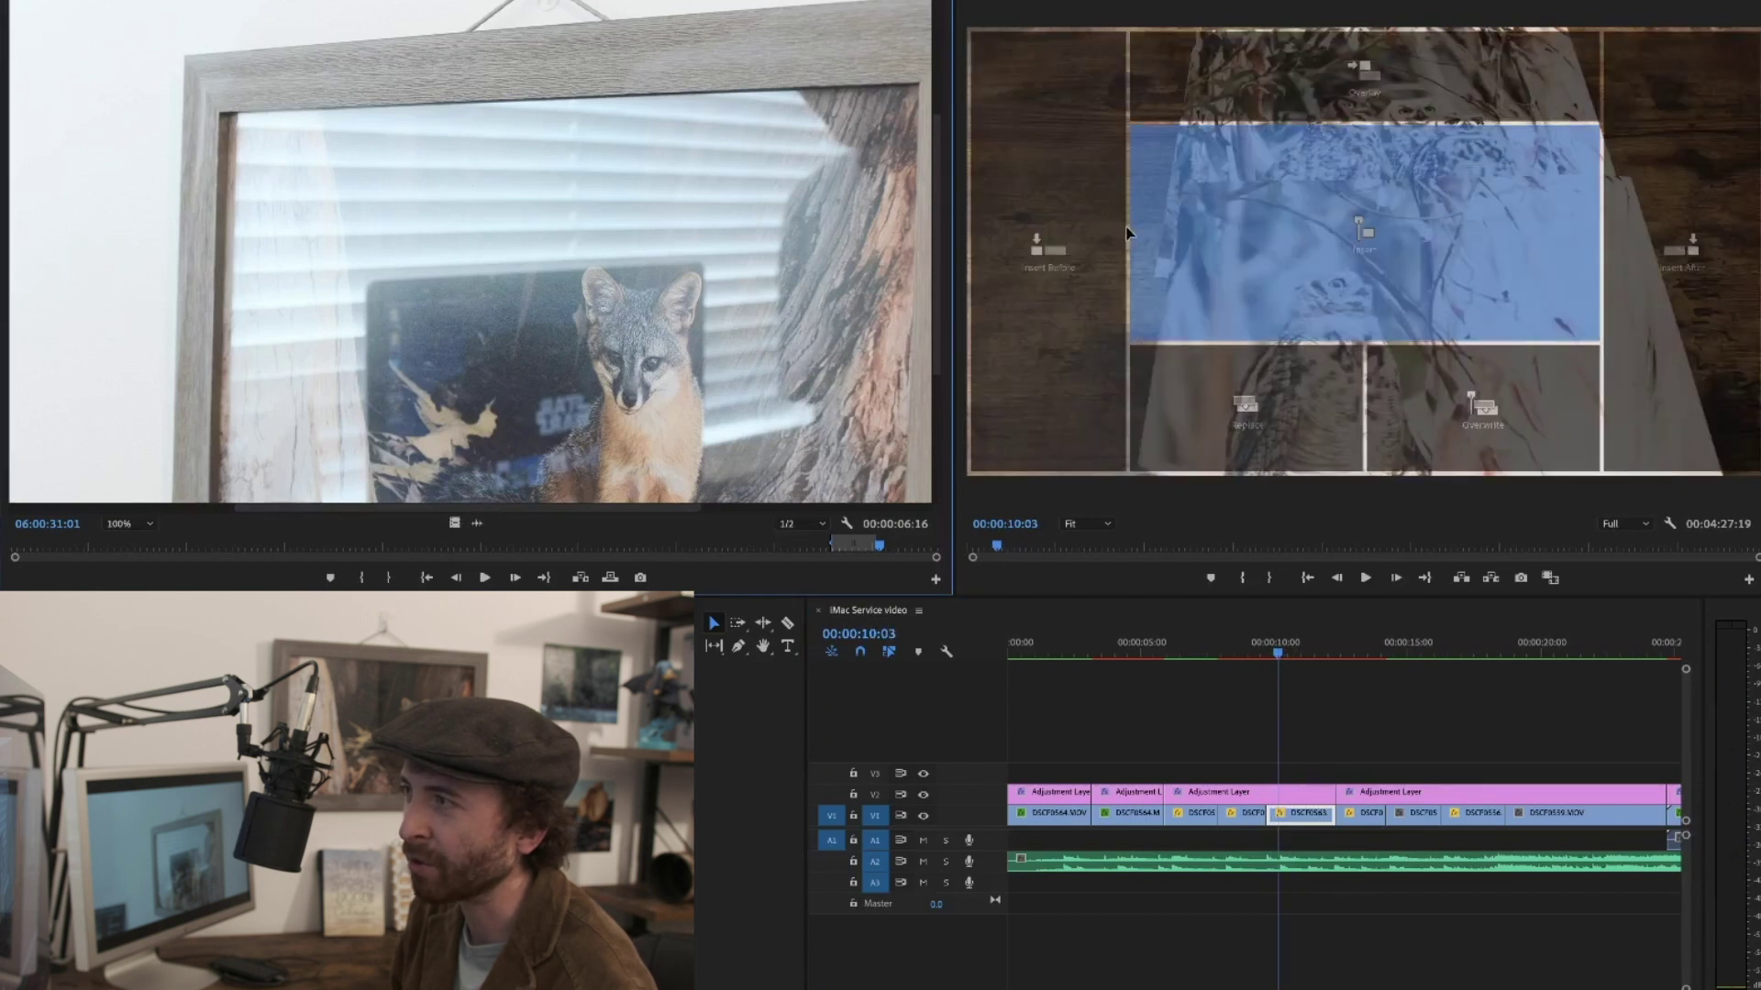
pyautogui.moveTo(1251, 137); pyautogui.dragTo(1119, 141)
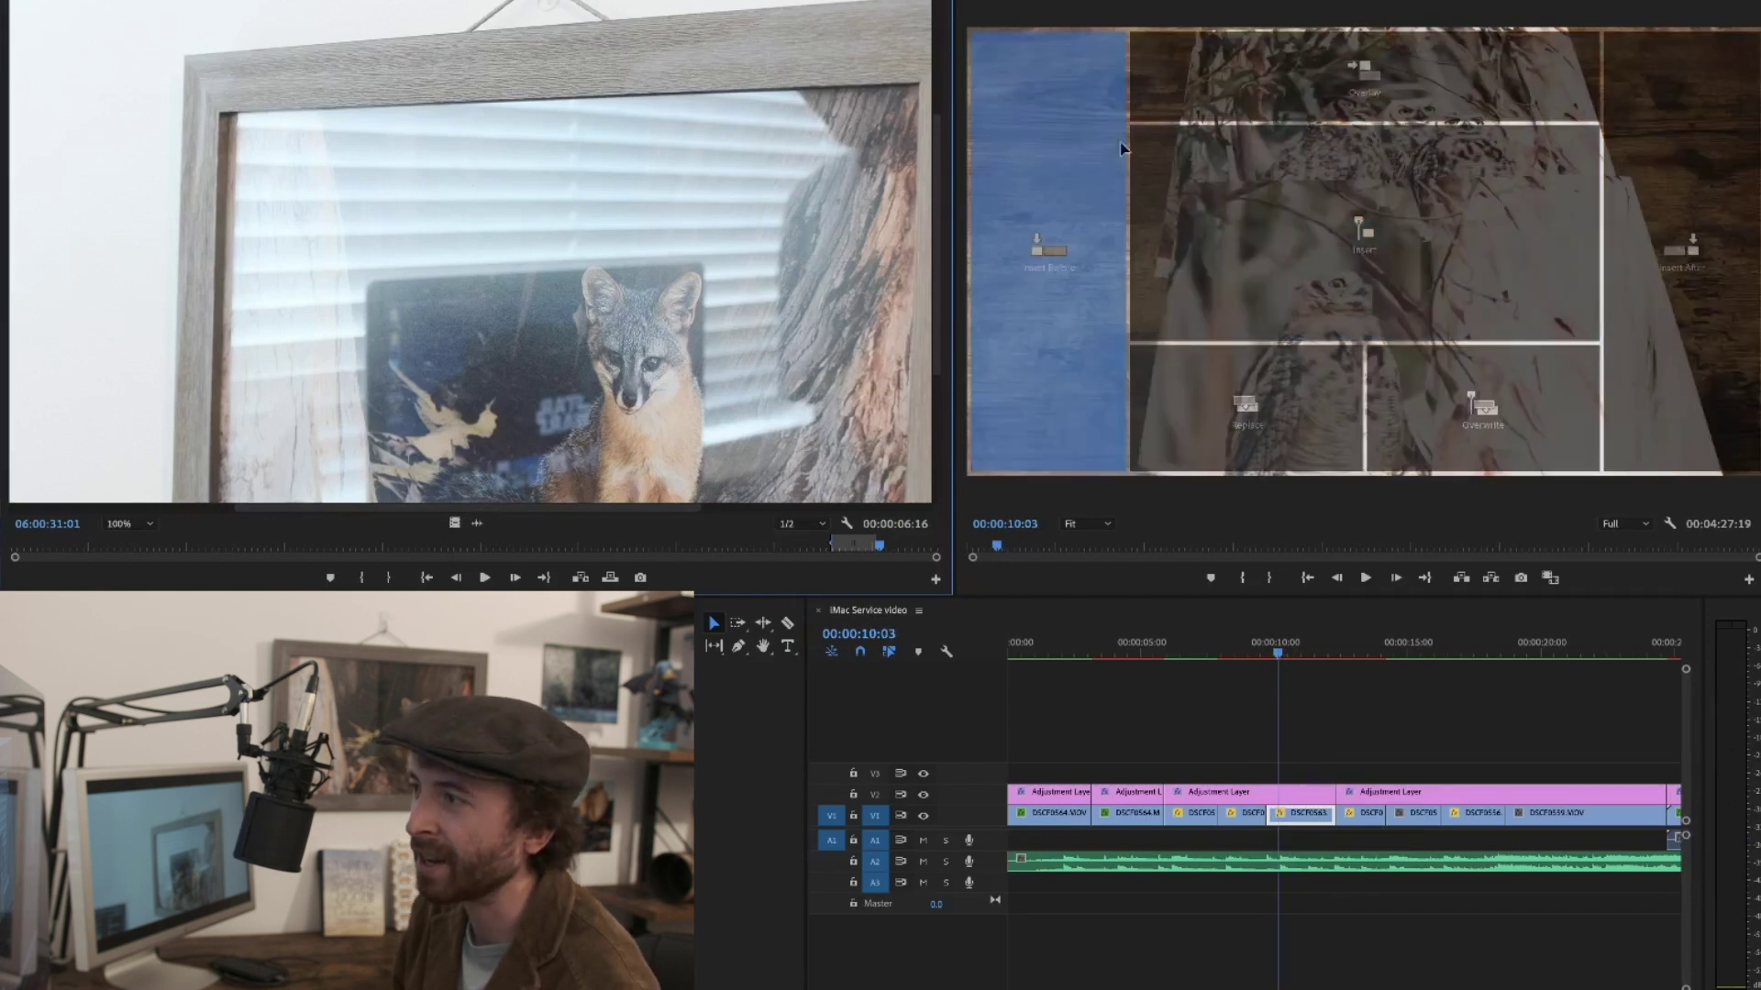
pyautogui.moveTo(1041, 209); pyautogui.dragTo(1296, 69)
pyautogui.moveTo(1536, 74); pyautogui.dragTo(1222, 118)
pyautogui.moveTo(1407, 94); pyautogui.dragTo(1421, 138)
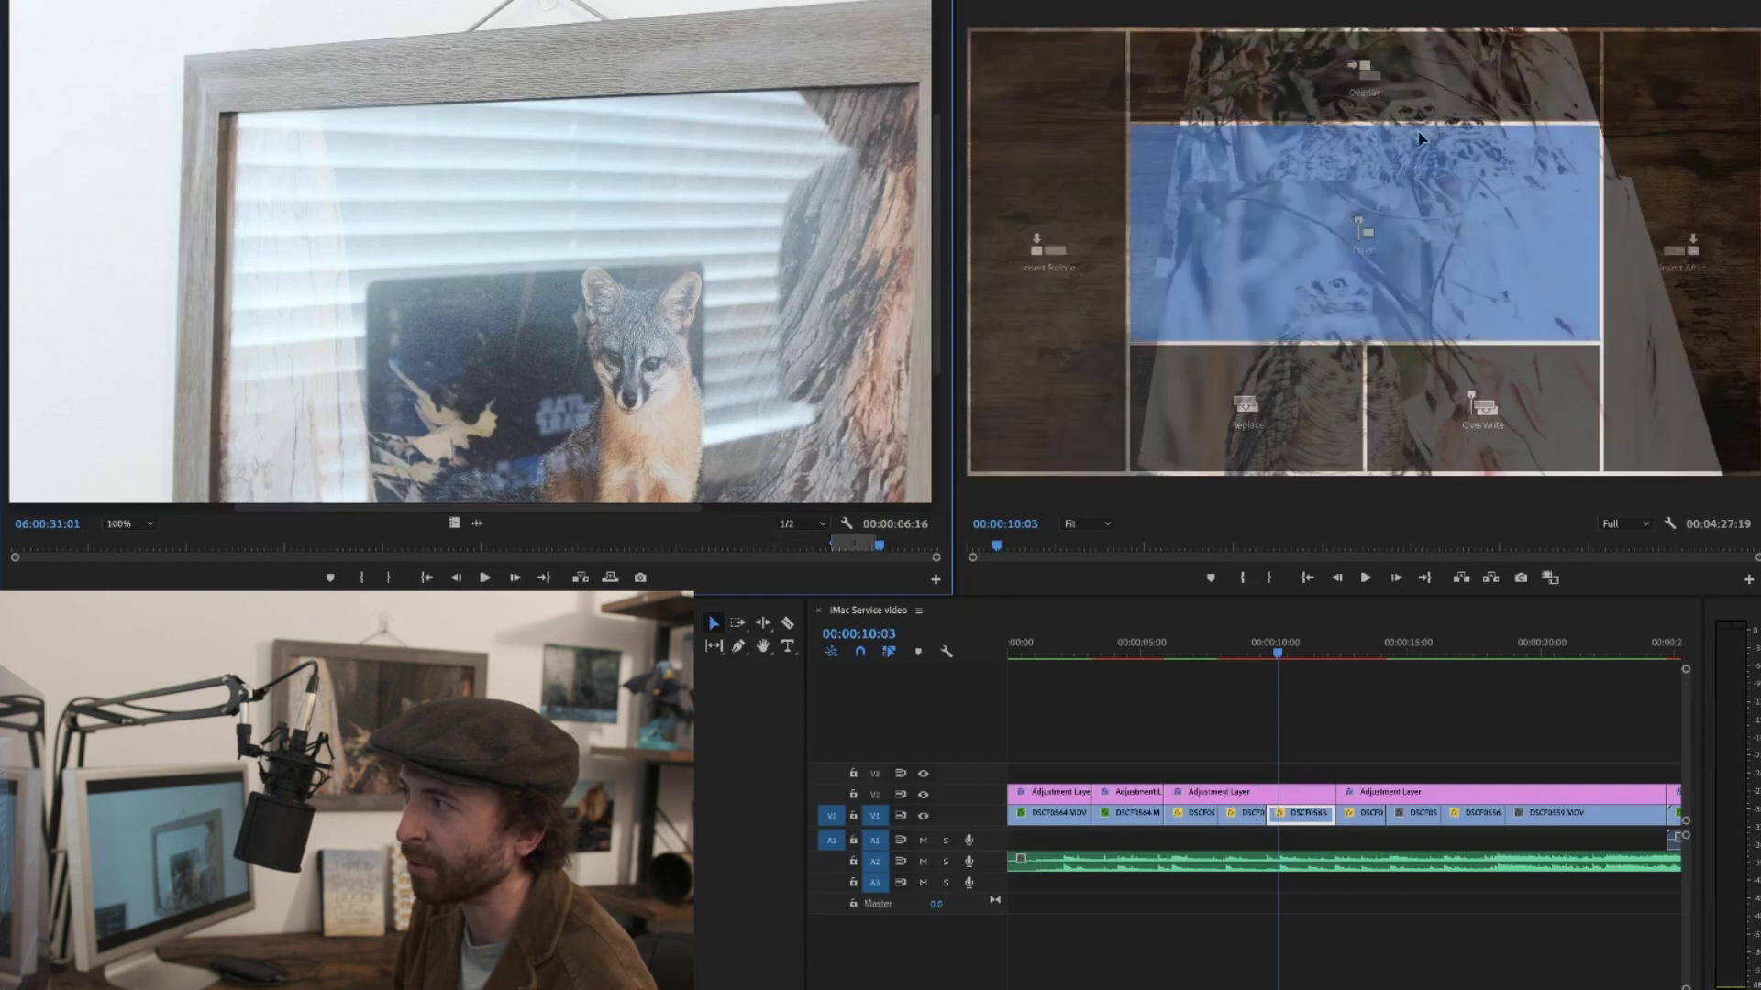
pyautogui.moveTo(1436, 206); pyautogui.dragTo(1240, 380)
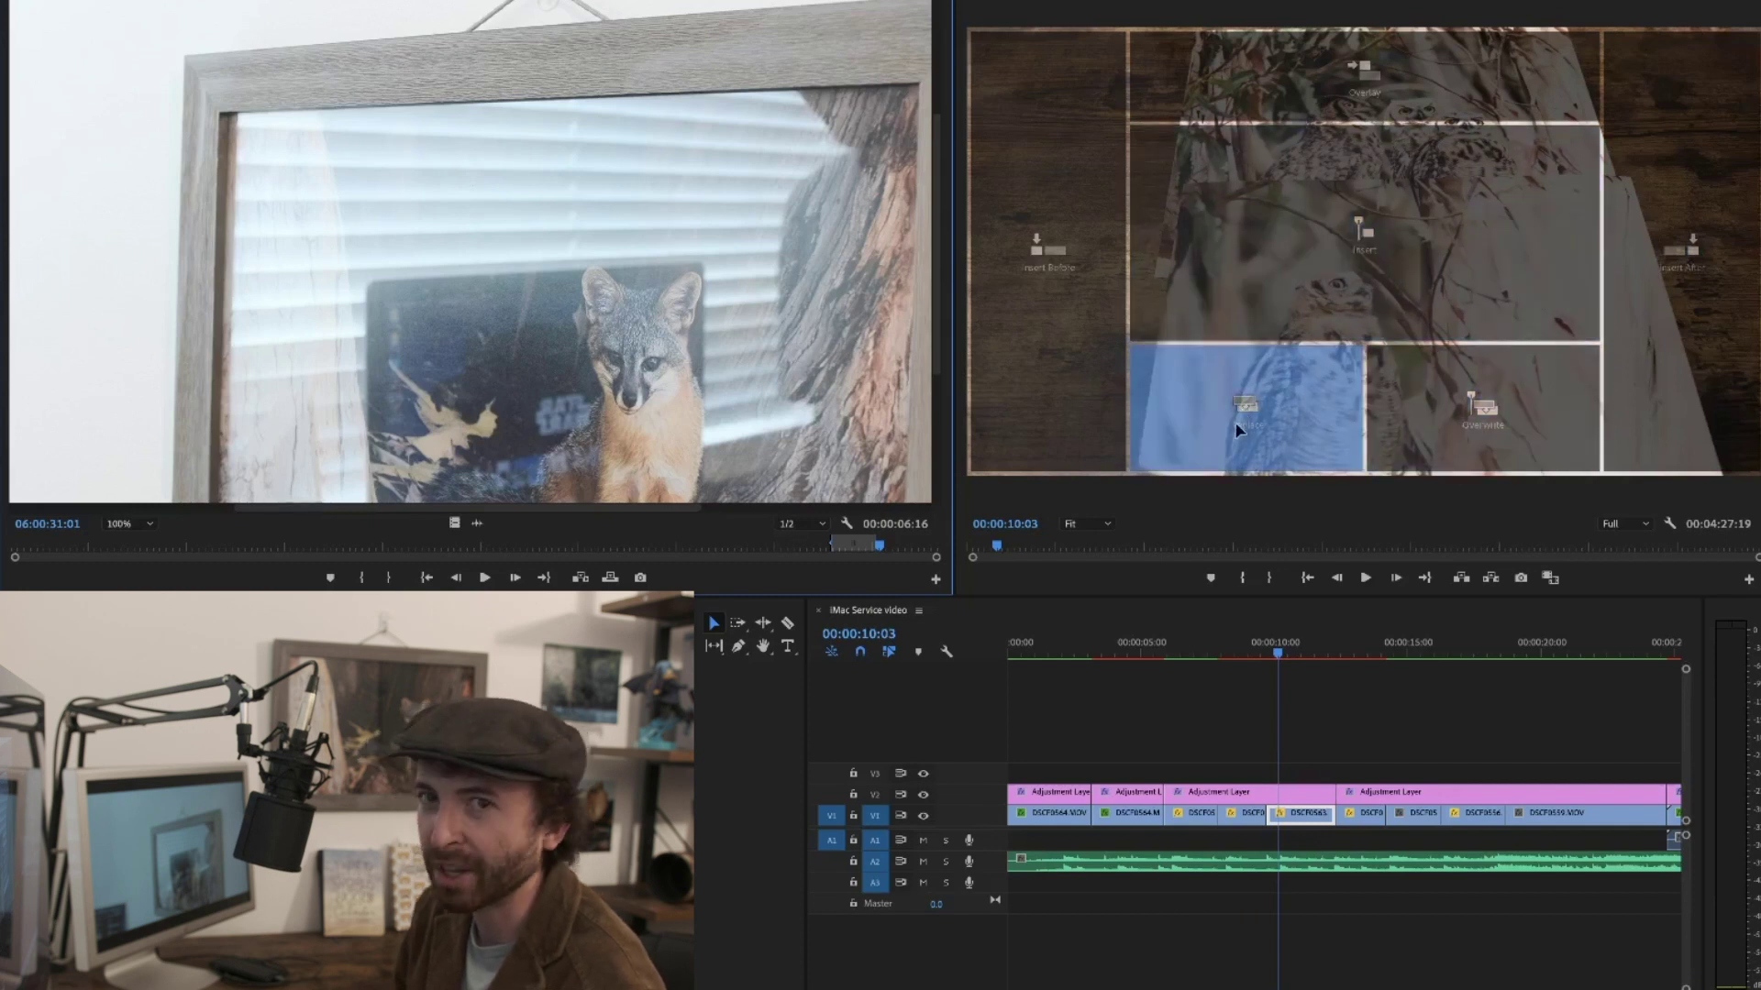
pyautogui.moveTo(1237, 430)
pyautogui.mouseDown()
pyautogui.moveTo(1291, 828)
pyautogui.moveTo(1265, 303)
pyautogui.moveTo(1237, 410)
pyautogui.mouseUp()
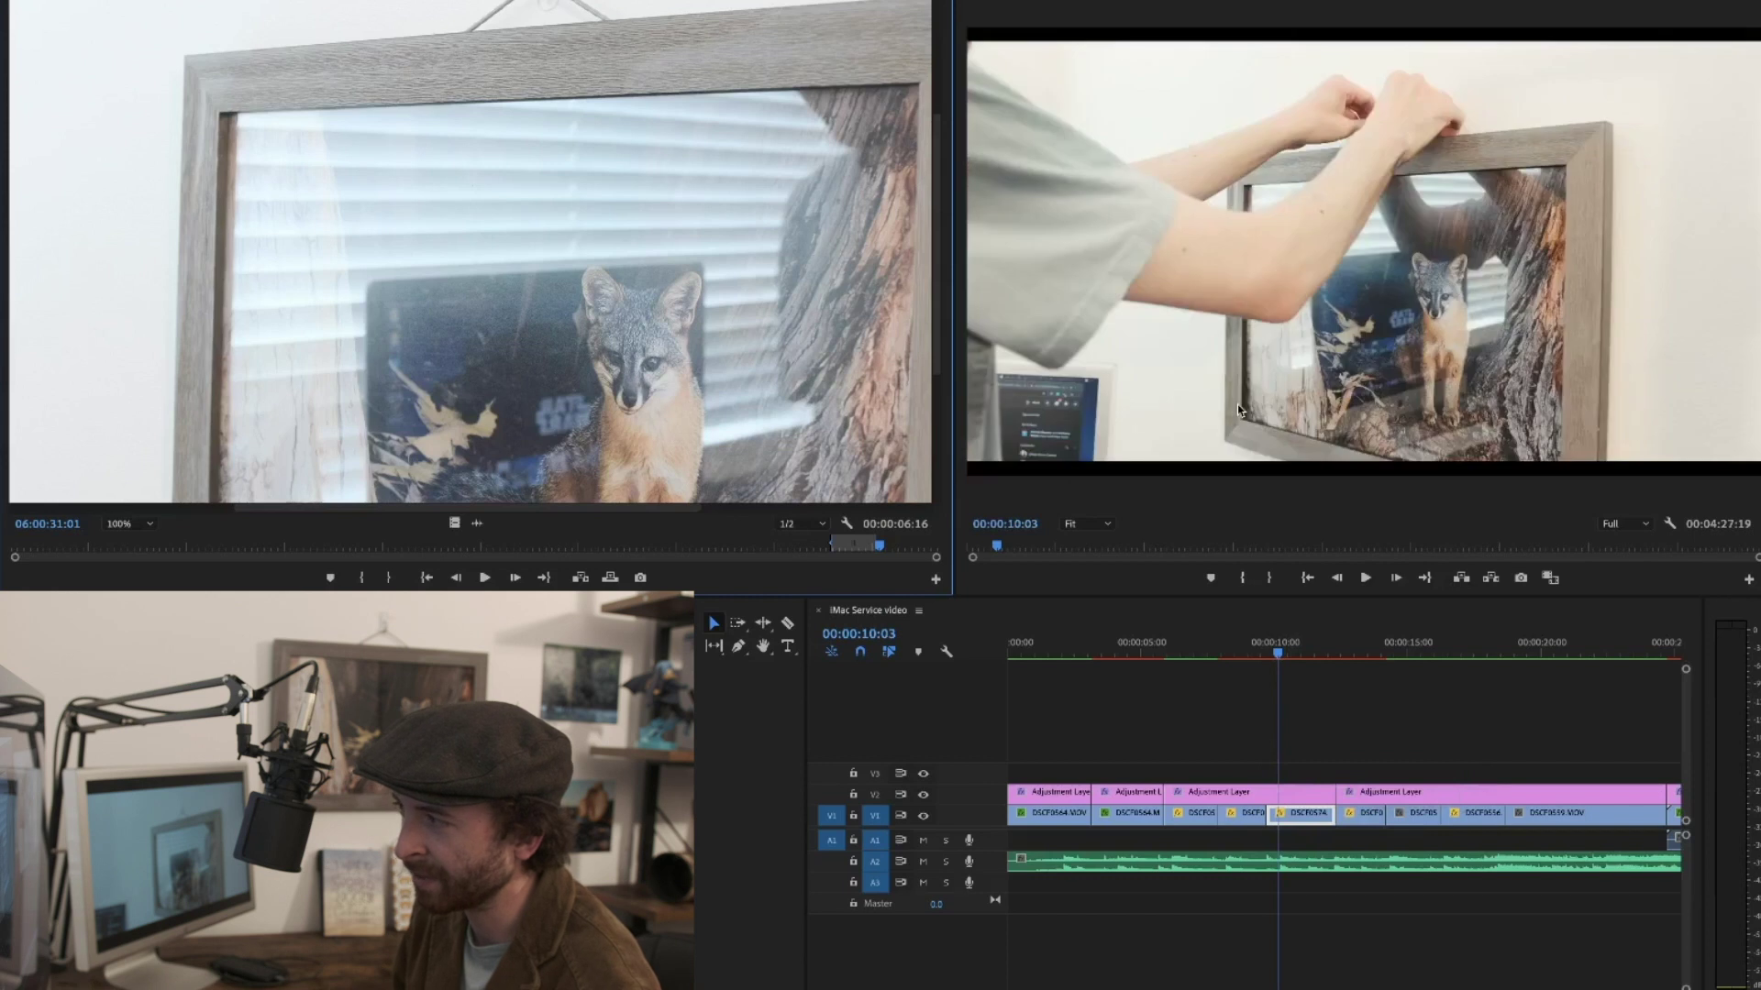
# Play the timeline from 00:00:08:22 and from 00:00:09:22 to review the replaced picture-hanging clip, and return to 00:00:10:11
pyautogui.moveTo(1272, 647); pyautogui.dragTo(1247, 650)
pyautogui.press('space')
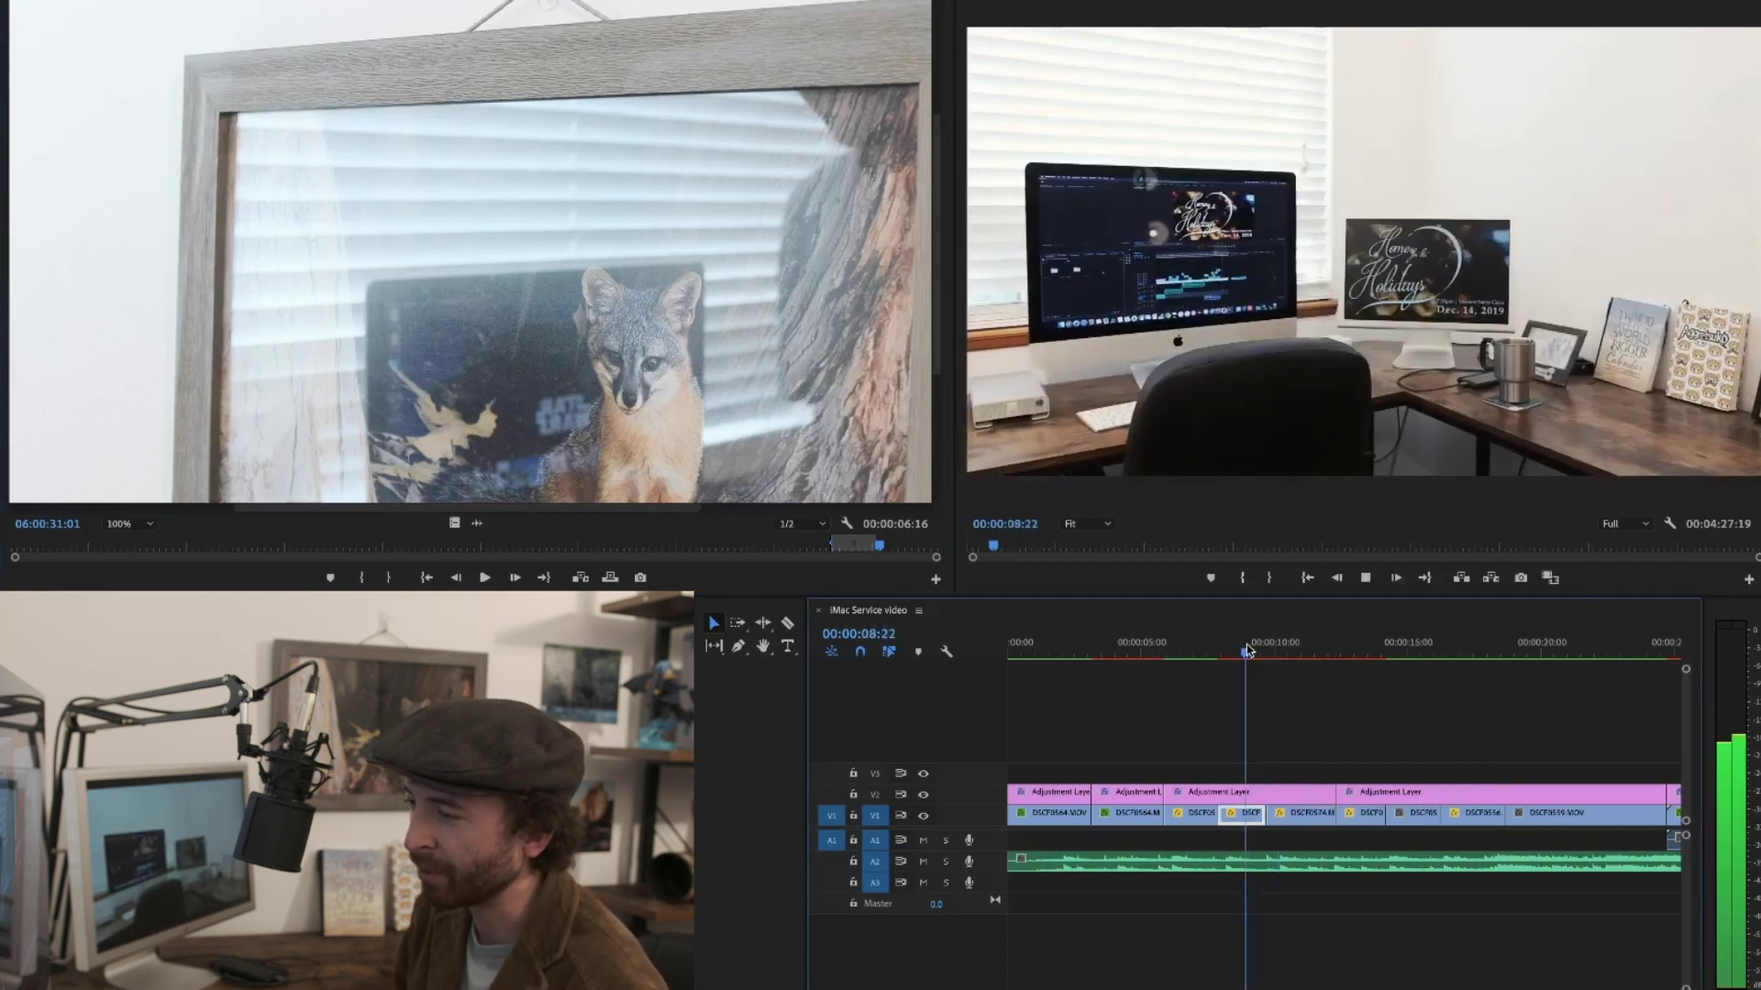
pyautogui.press('space')
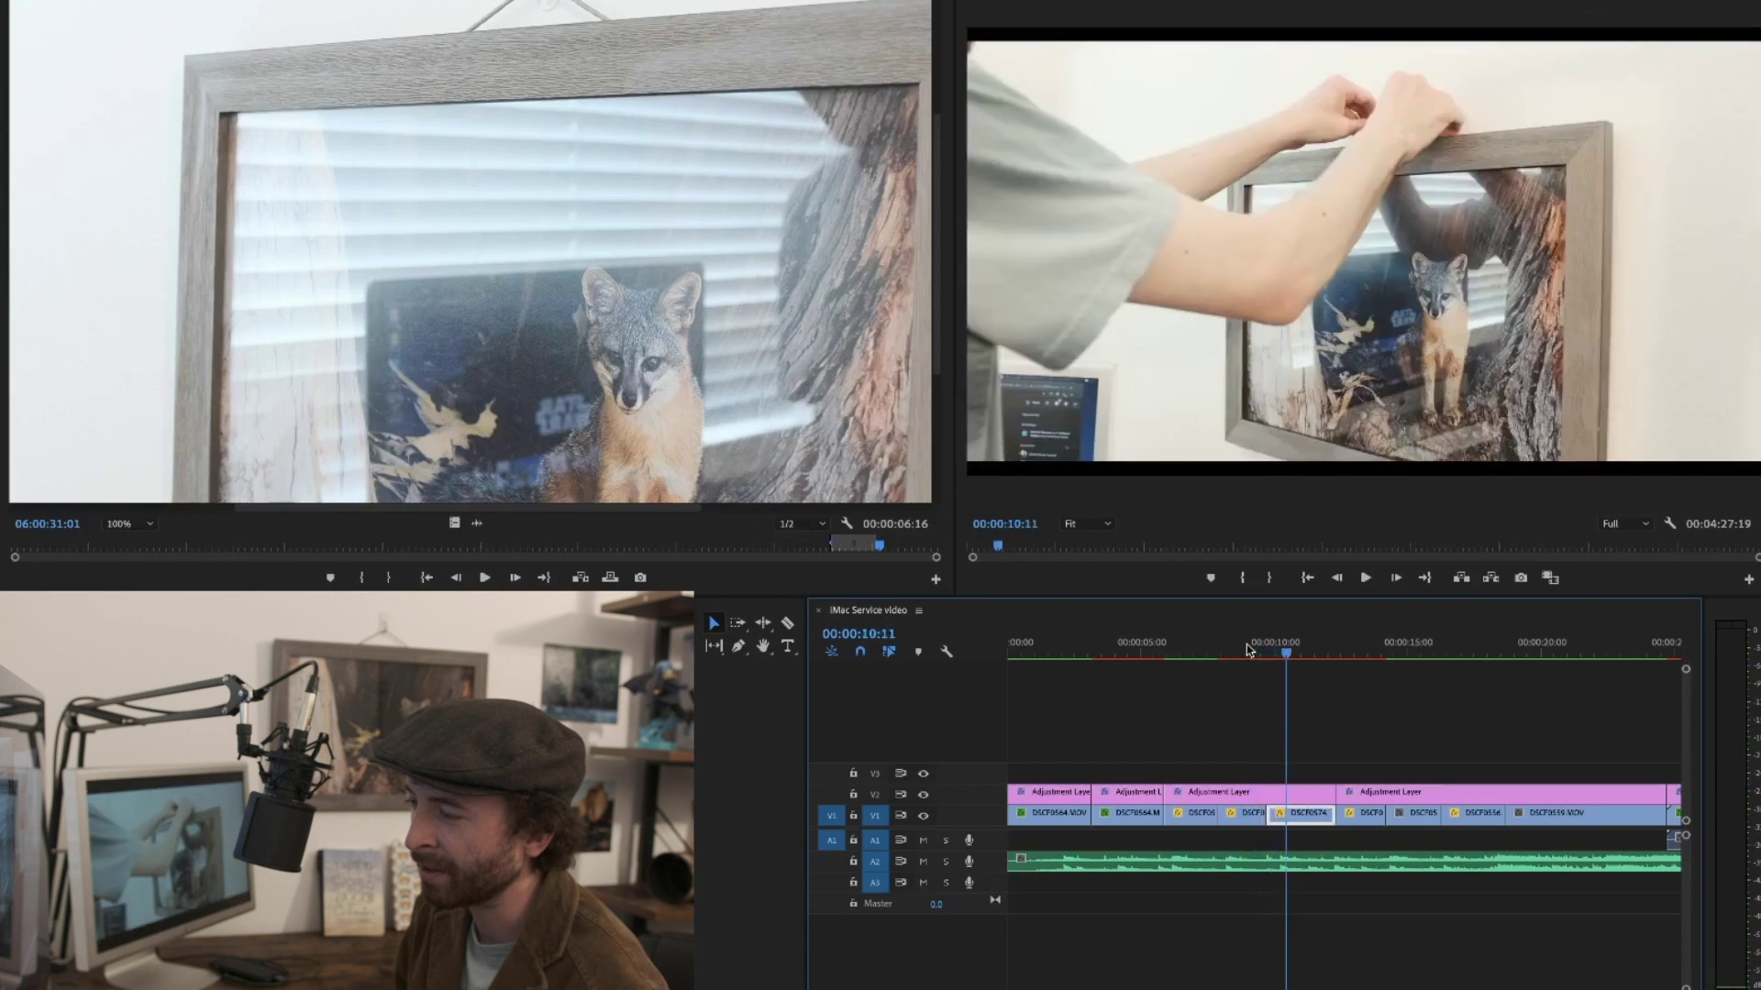
pyautogui.moveTo(1270, 649)
pyautogui.mouseDown()
pyautogui.moveTo(1297, 649)
pyautogui.moveTo(1273, 653)
pyautogui.mouseUp()
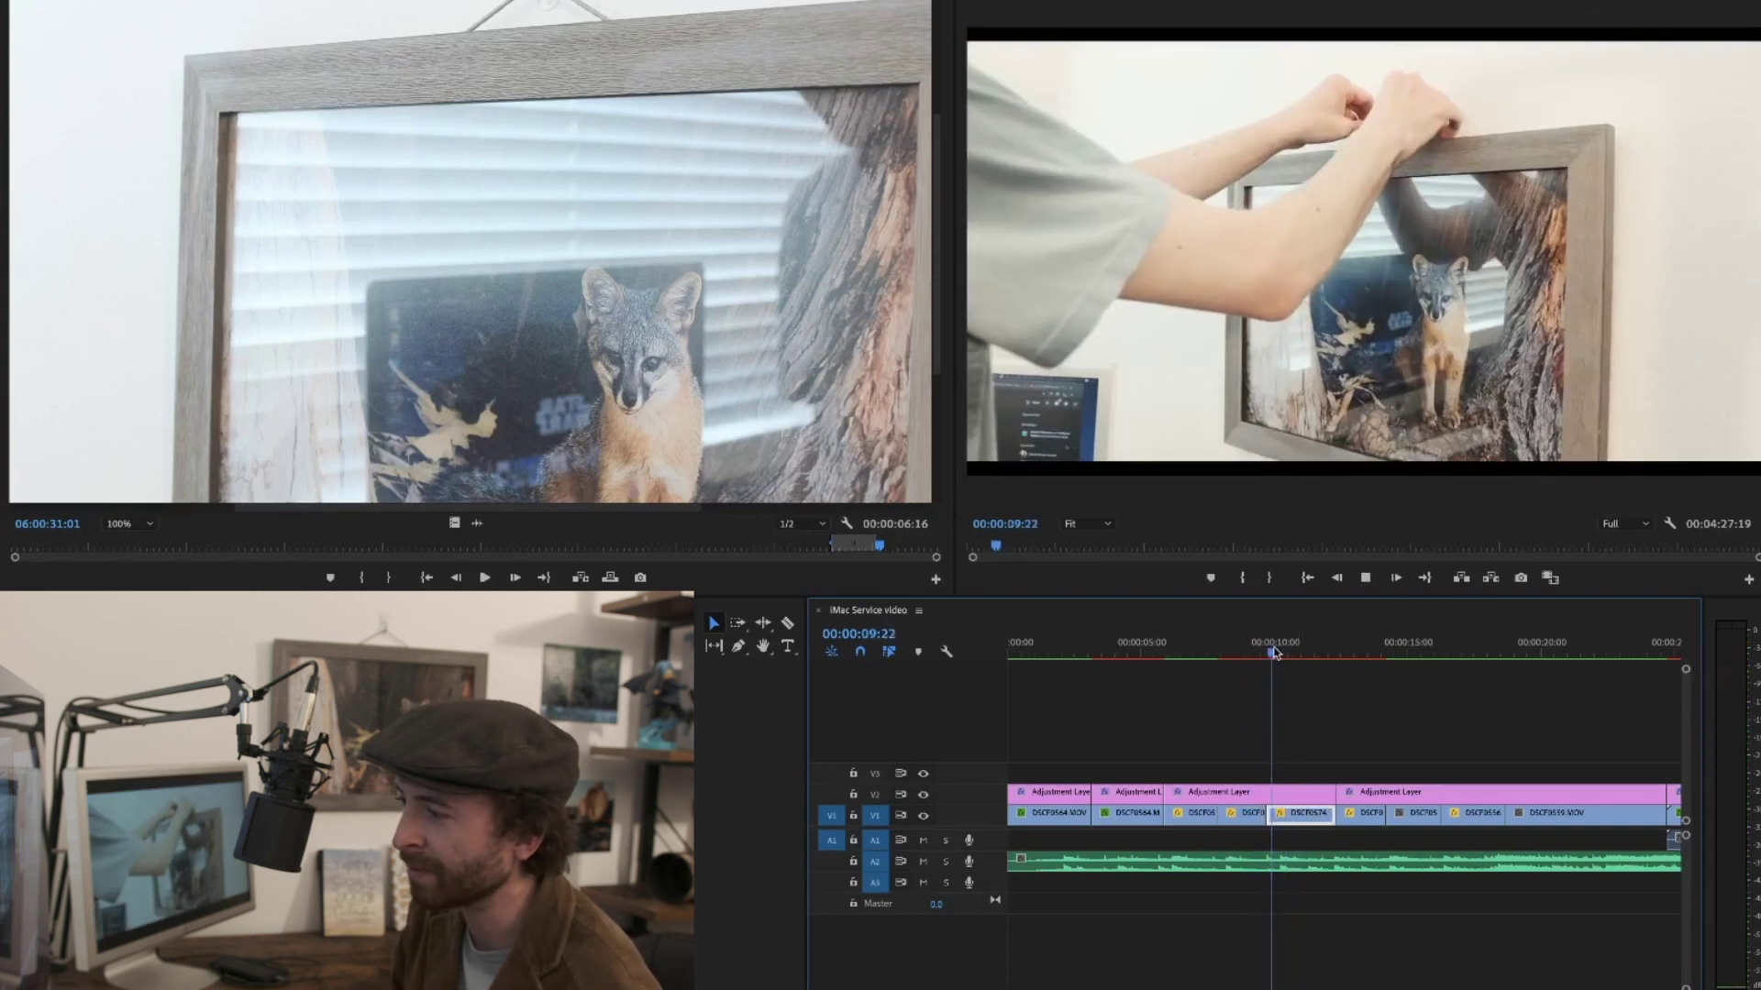
pyautogui.press('space')
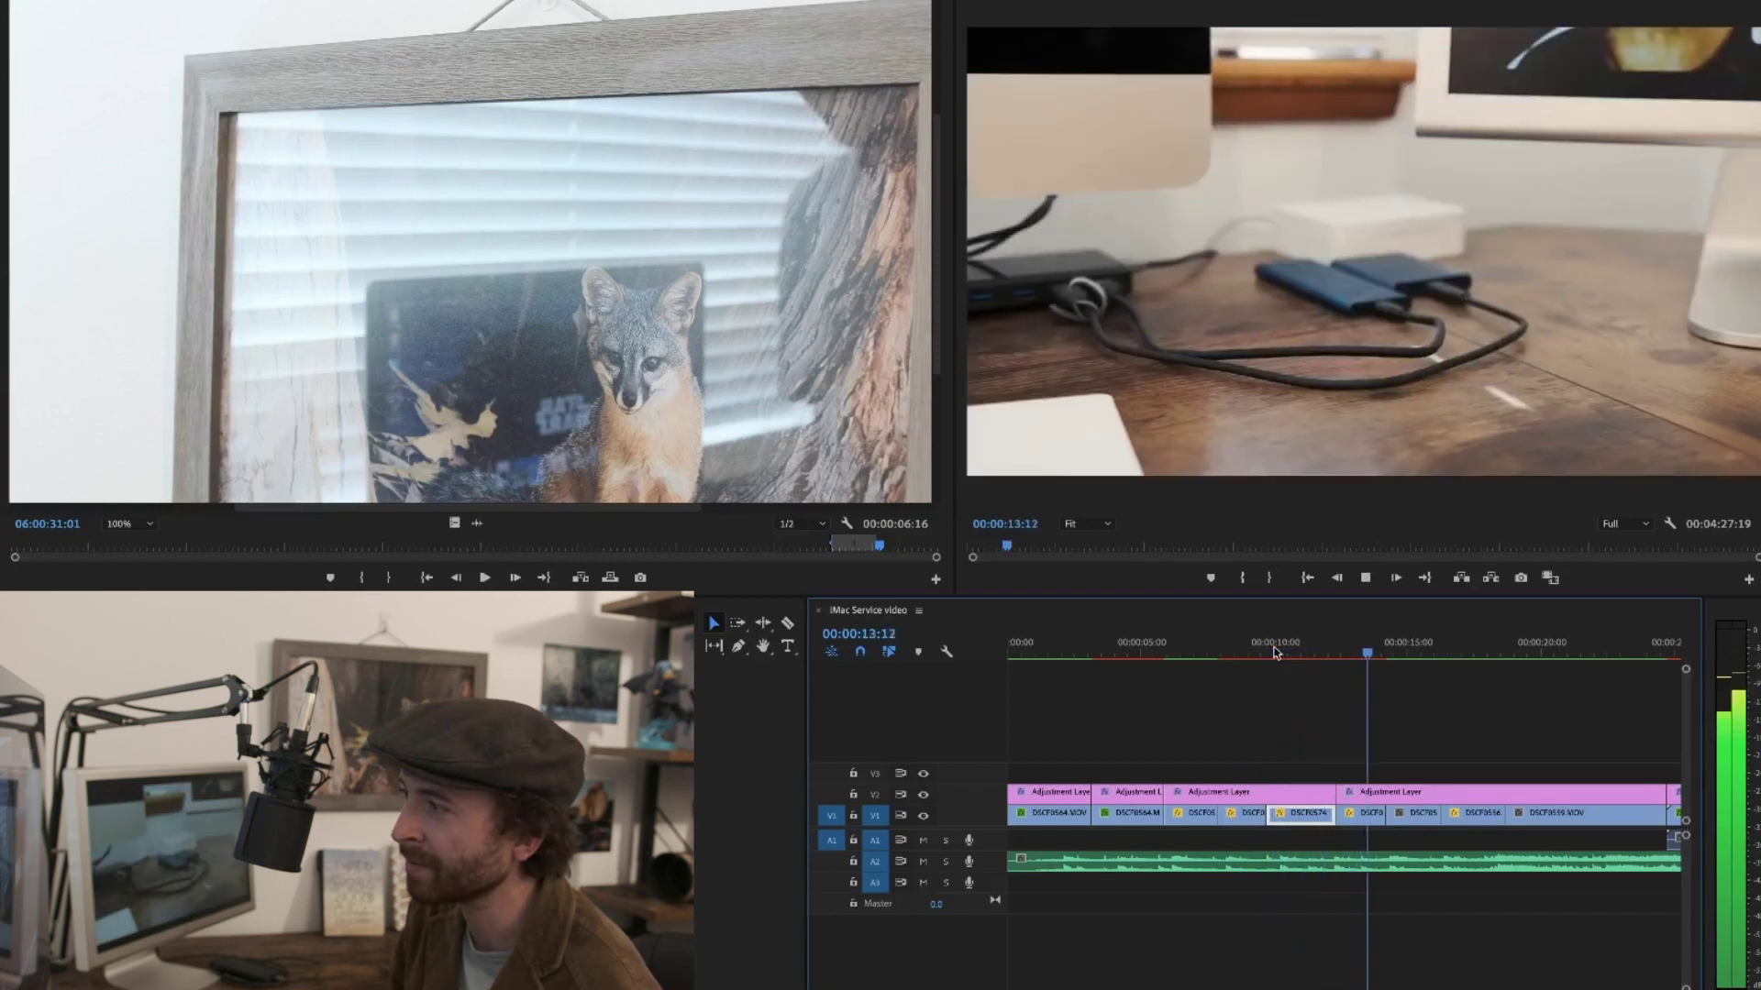
pyautogui.press('space')
pyautogui.moveTo(1309, 650)
pyautogui.mouseDown()
pyautogui.moveTo(1285, 646)
pyautogui.moveTo(1348, 642)
pyautogui.moveTo(1286, 642)
pyautogui.mouseUp()
# Mark a source in point at 06:00:30:21 and replace the external drives clip at 00:00:12:22 with the framed fox picture footage
pyautogui.moveTo(879, 545); pyautogui.dragTo(899, 544)
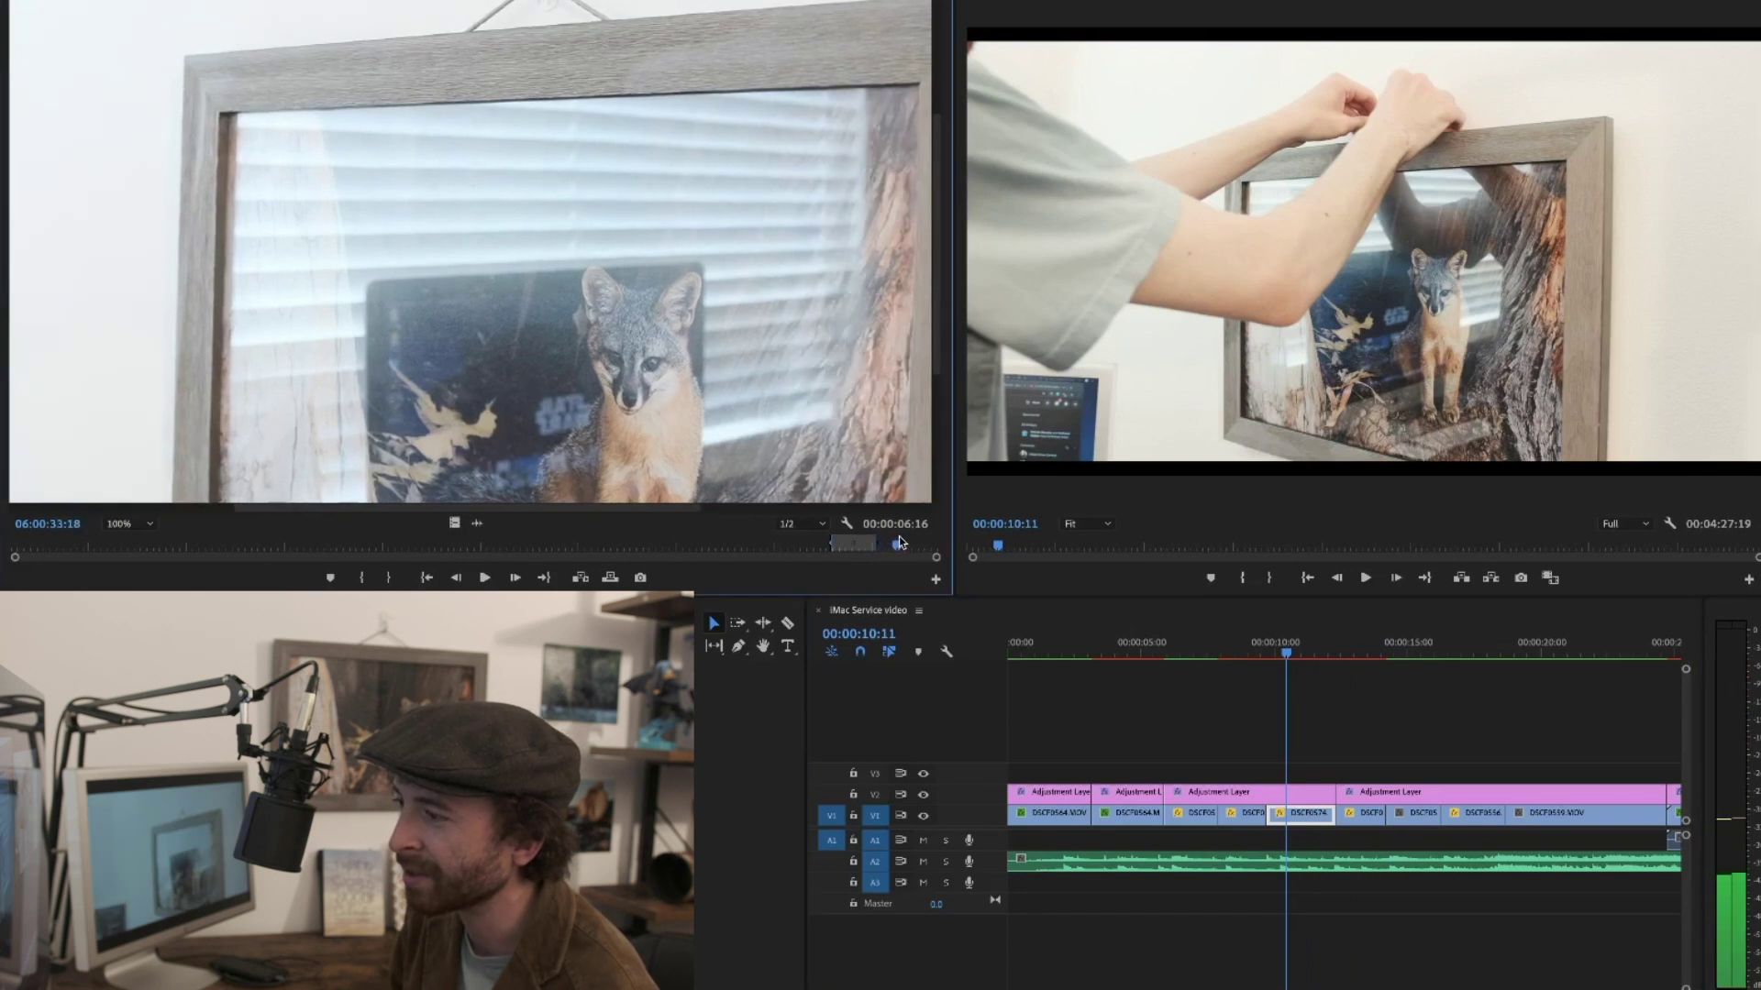
pyautogui.moveTo(1285, 662); pyautogui.dragTo(1262, 656)
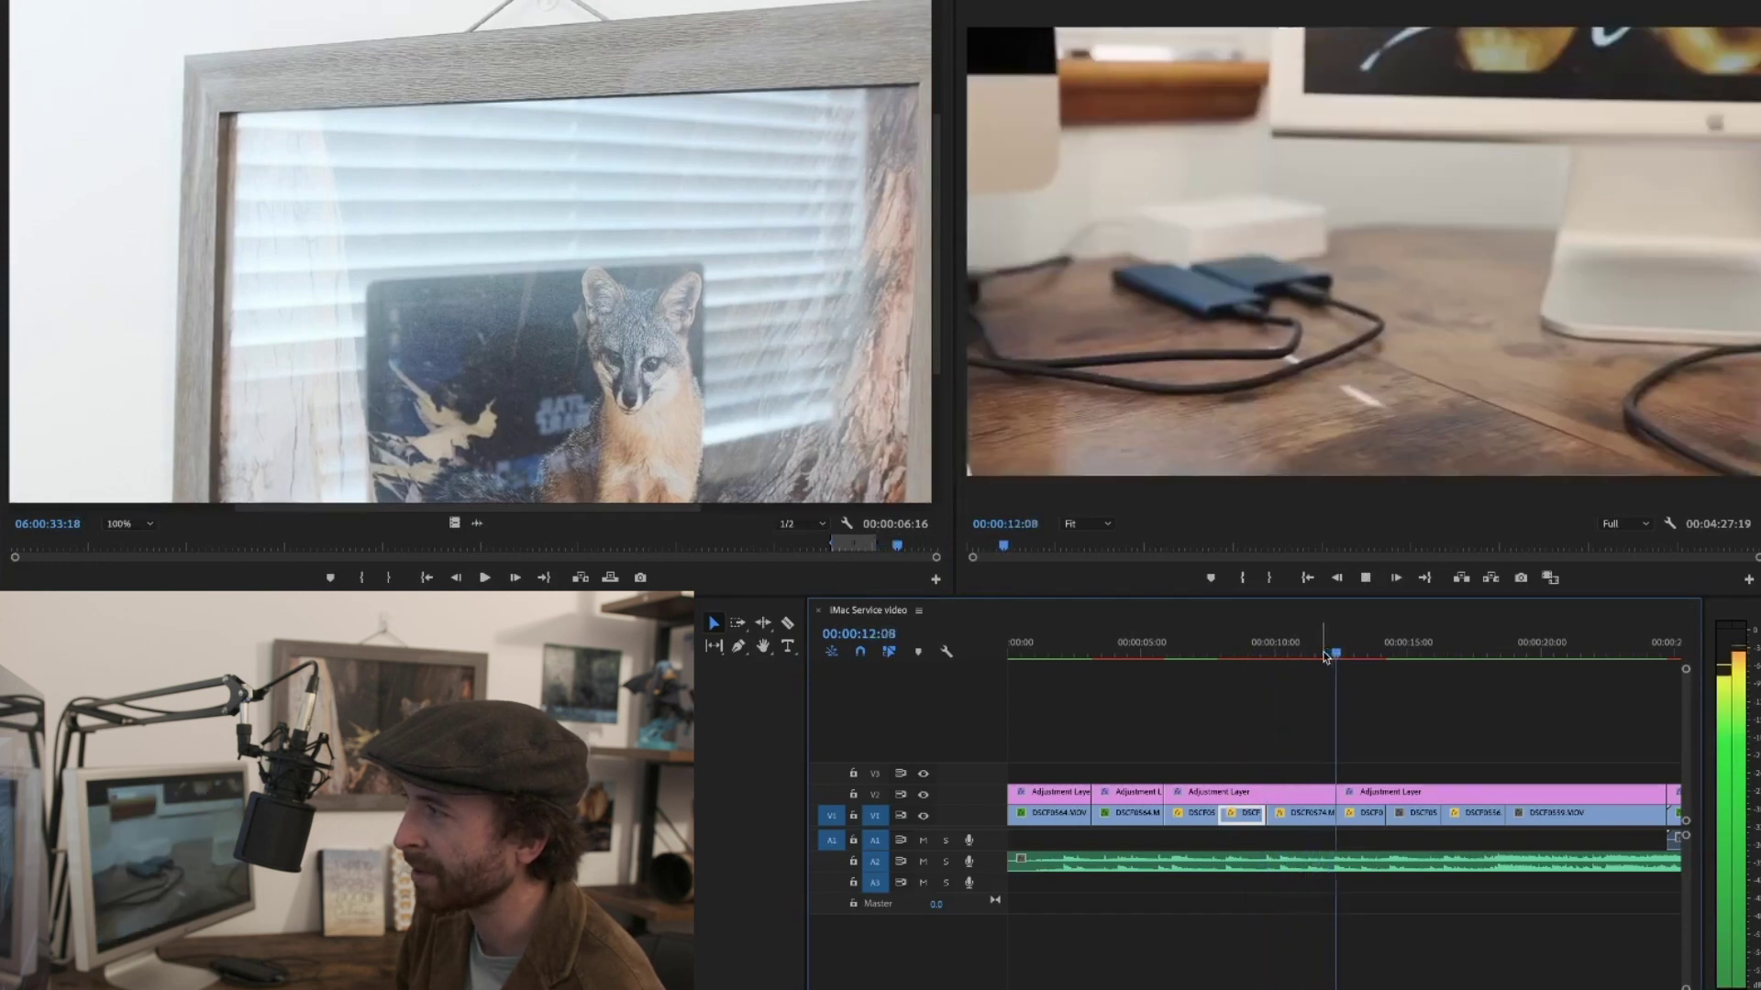
pyautogui.press('space')
pyautogui.moveTo(897, 546)
pyautogui.mouseDown()
pyautogui.moveTo(941, 552)
pyautogui.moveTo(878, 547)
pyautogui.mouseUp()
pyautogui.press('o')
pyautogui.press('i')
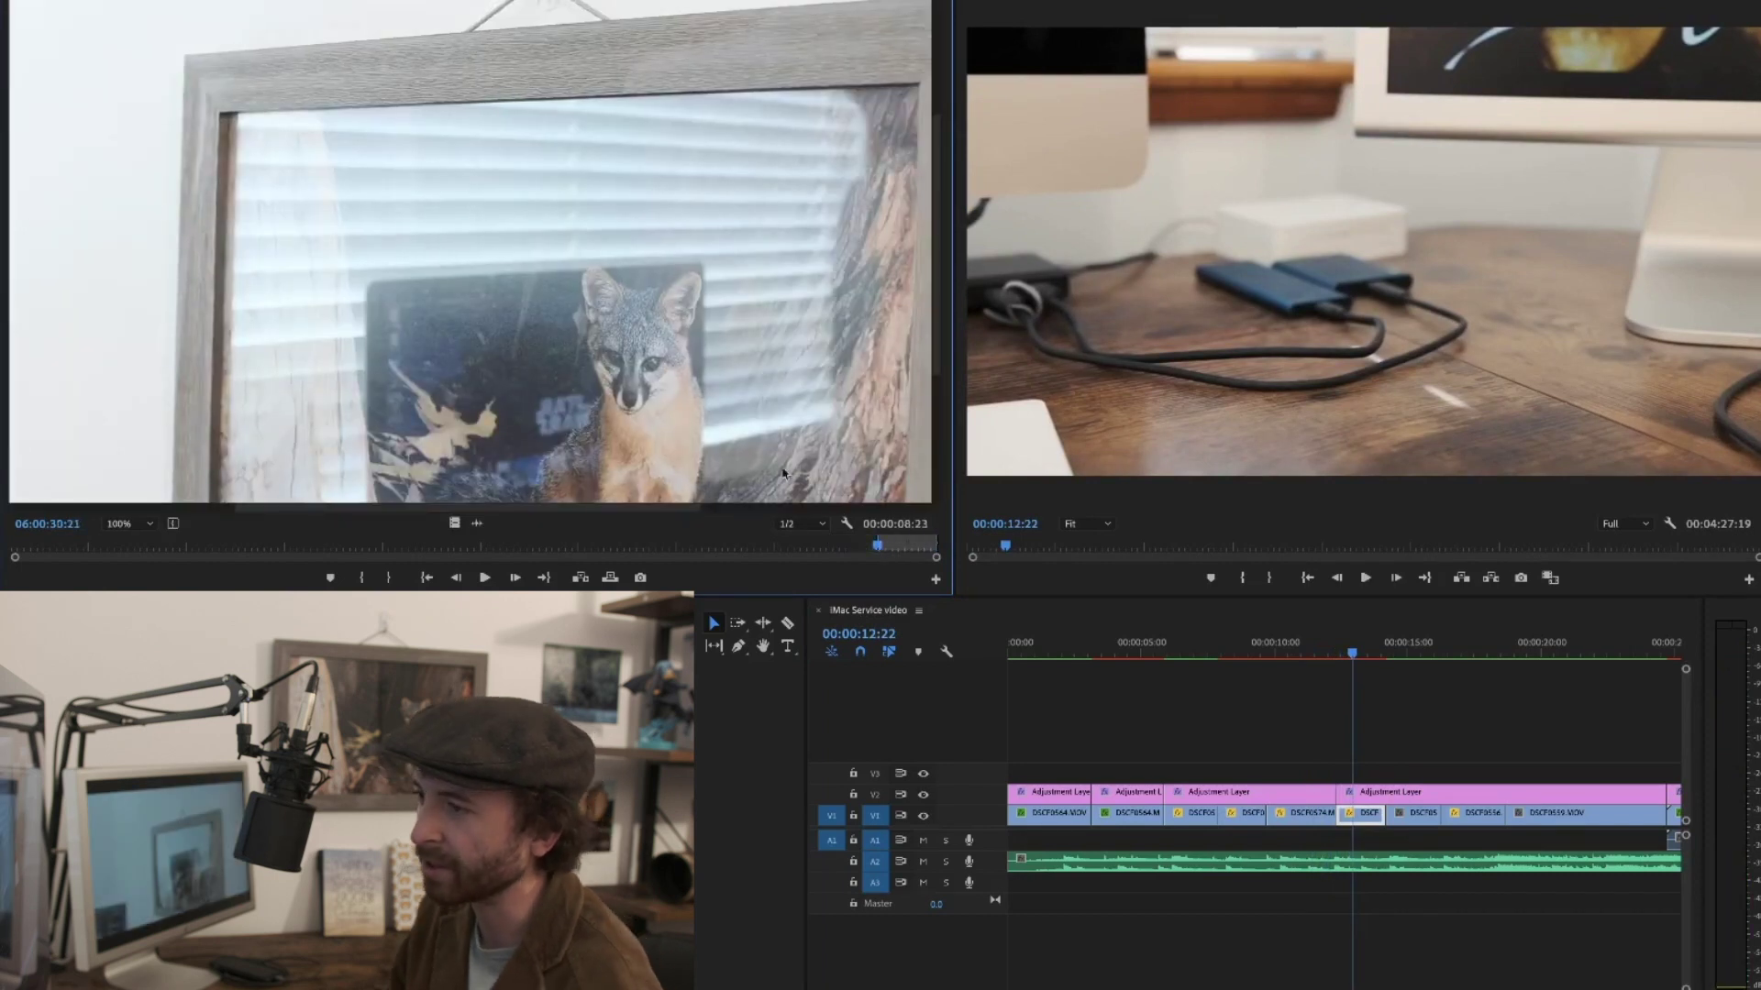
pyautogui.moveTo(734, 424); pyautogui.dragTo(1277, 392)
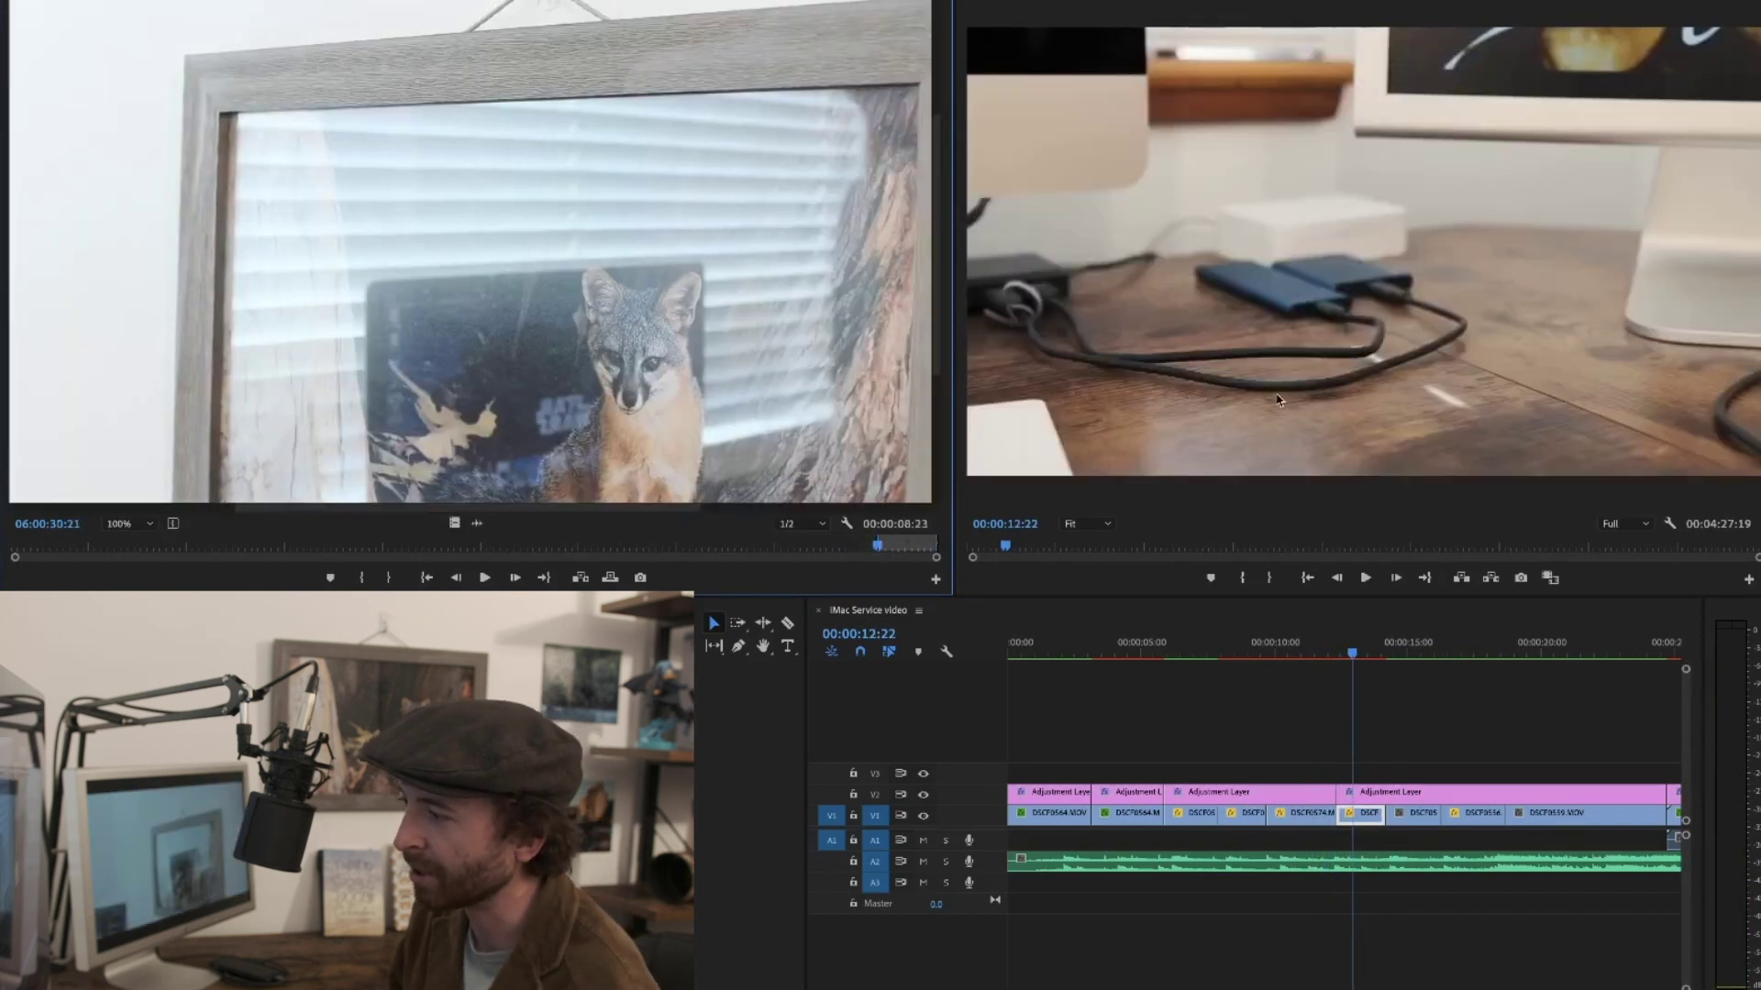
# Play and scrub across the two replaced fox picture clips to review them, stopping at 00:00:13:07
pyautogui.moveTo(1359, 642); pyautogui.dragTo(1334, 649)
pyautogui.press('space')
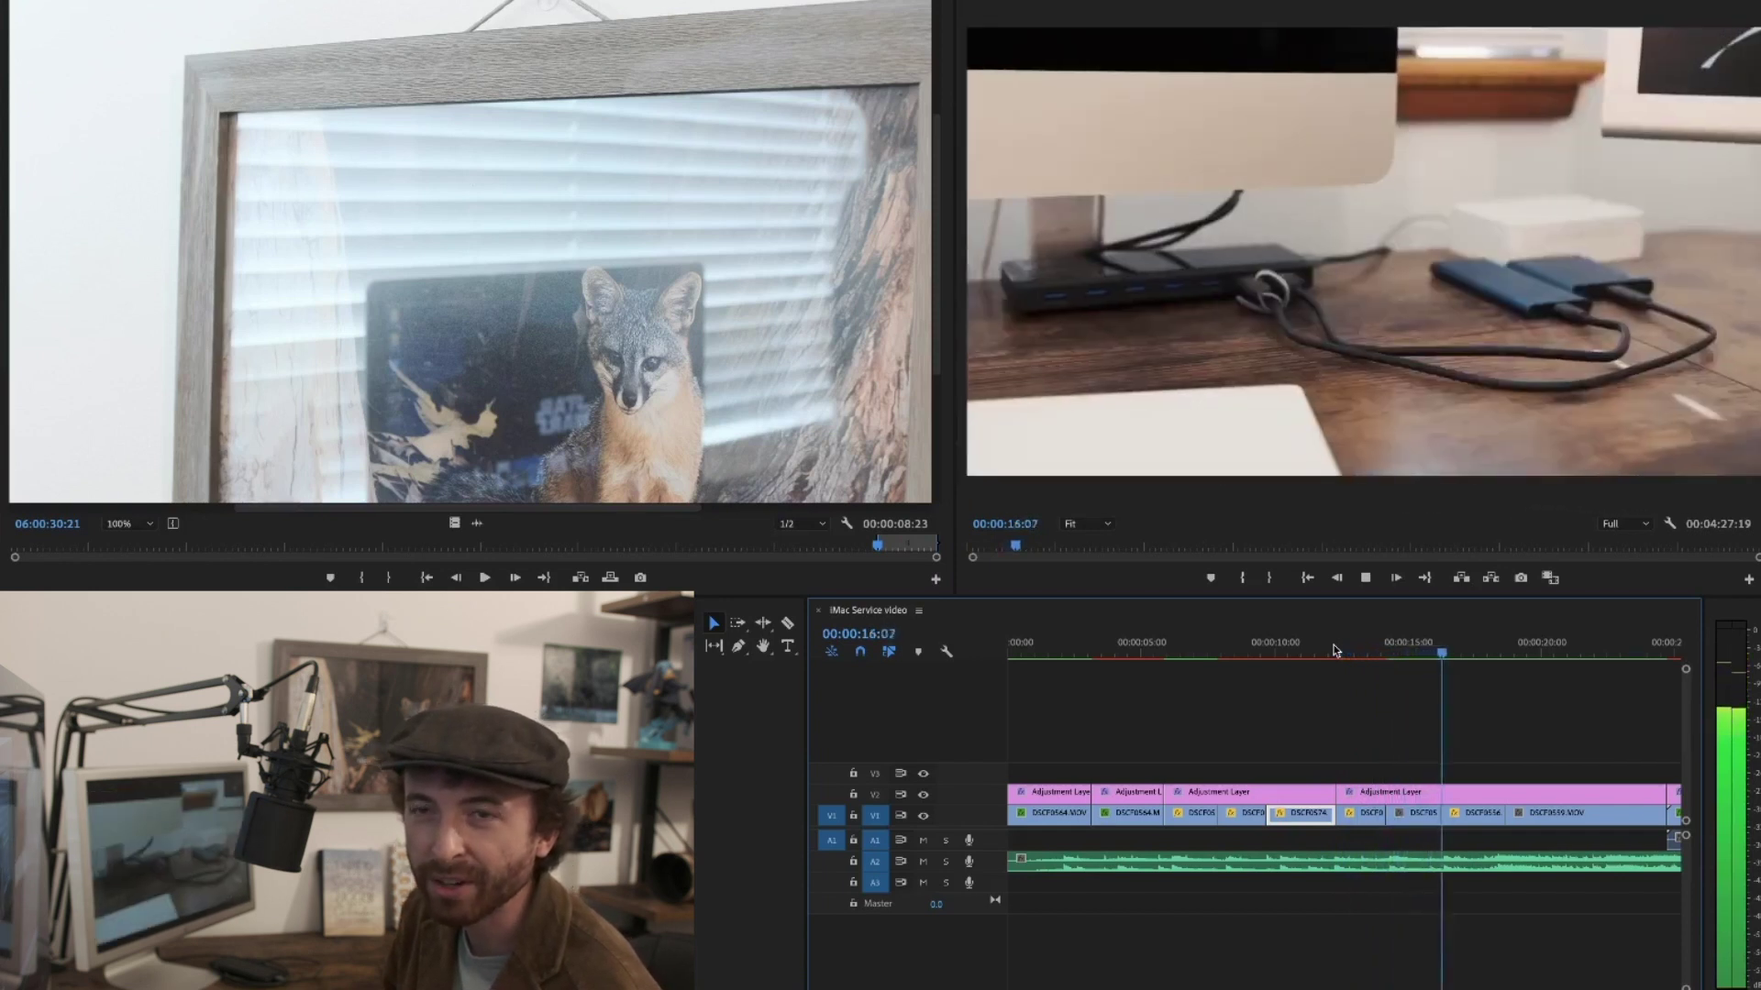
pyautogui.click(1378, 651)
pyautogui.moveTo(1378, 651)
pyautogui.mouseDown()
pyautogui.moveTo(1331, 657)
pyautogui.moveTo(1355, 659)
pyautogui.mouseUp()
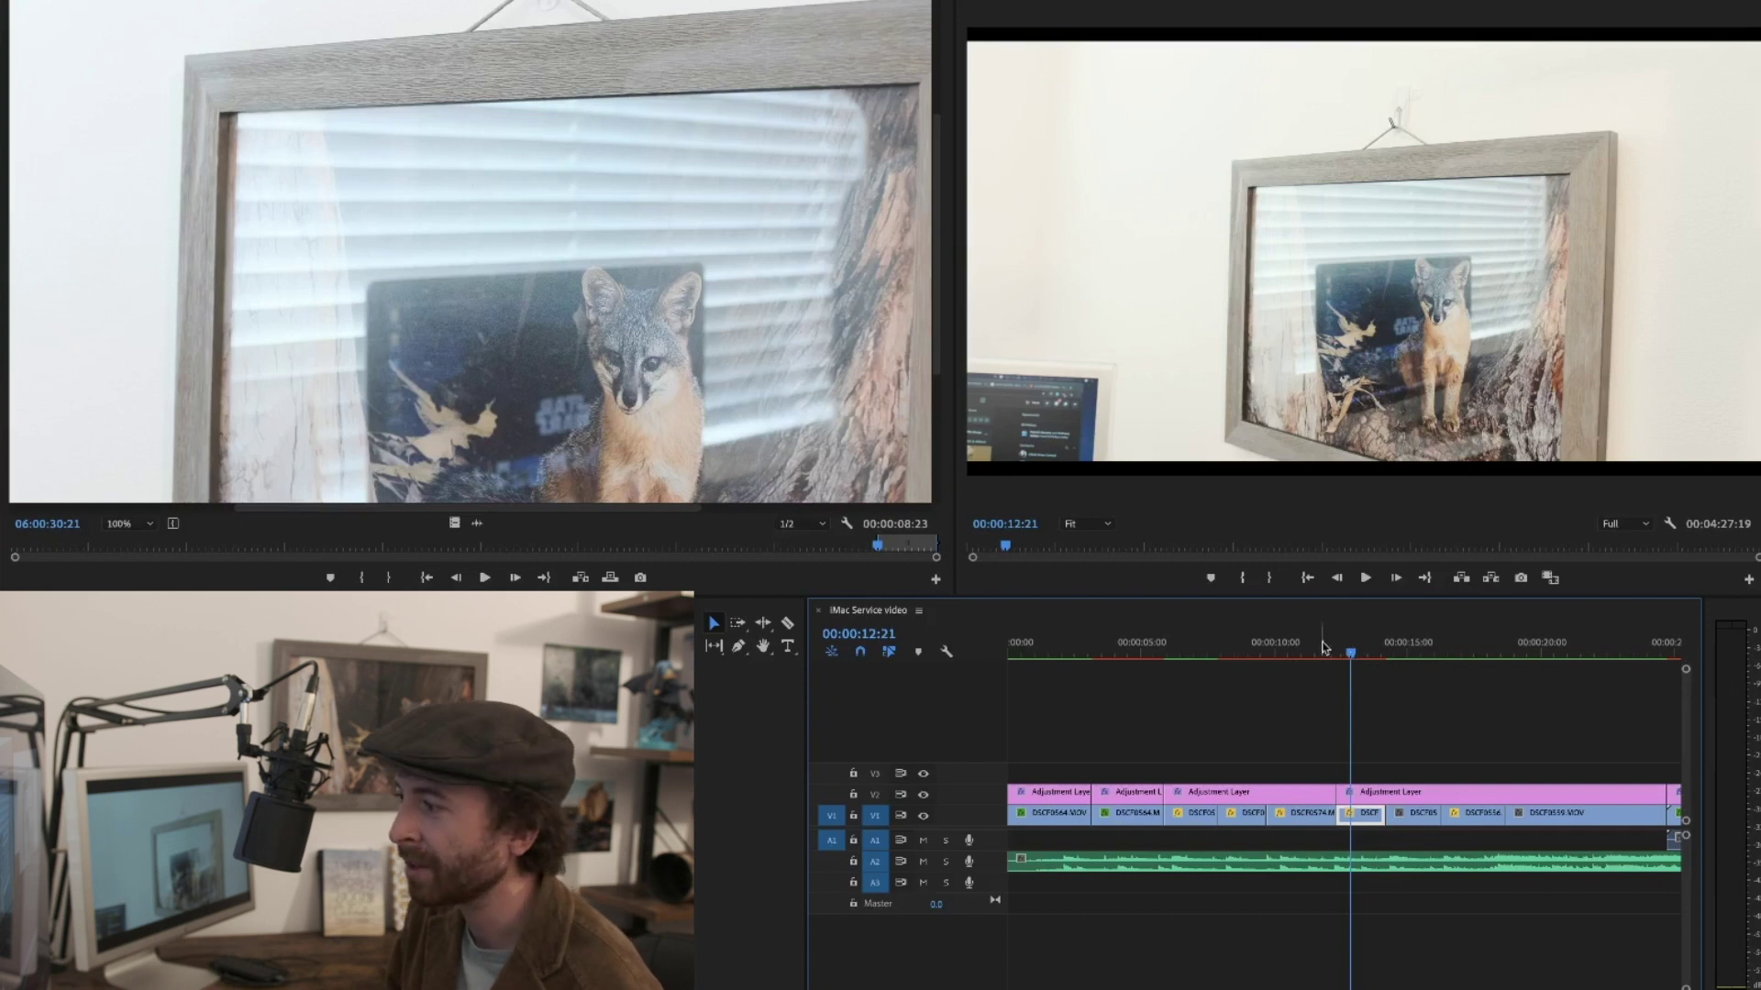
pyautogui.click(1363, 646)
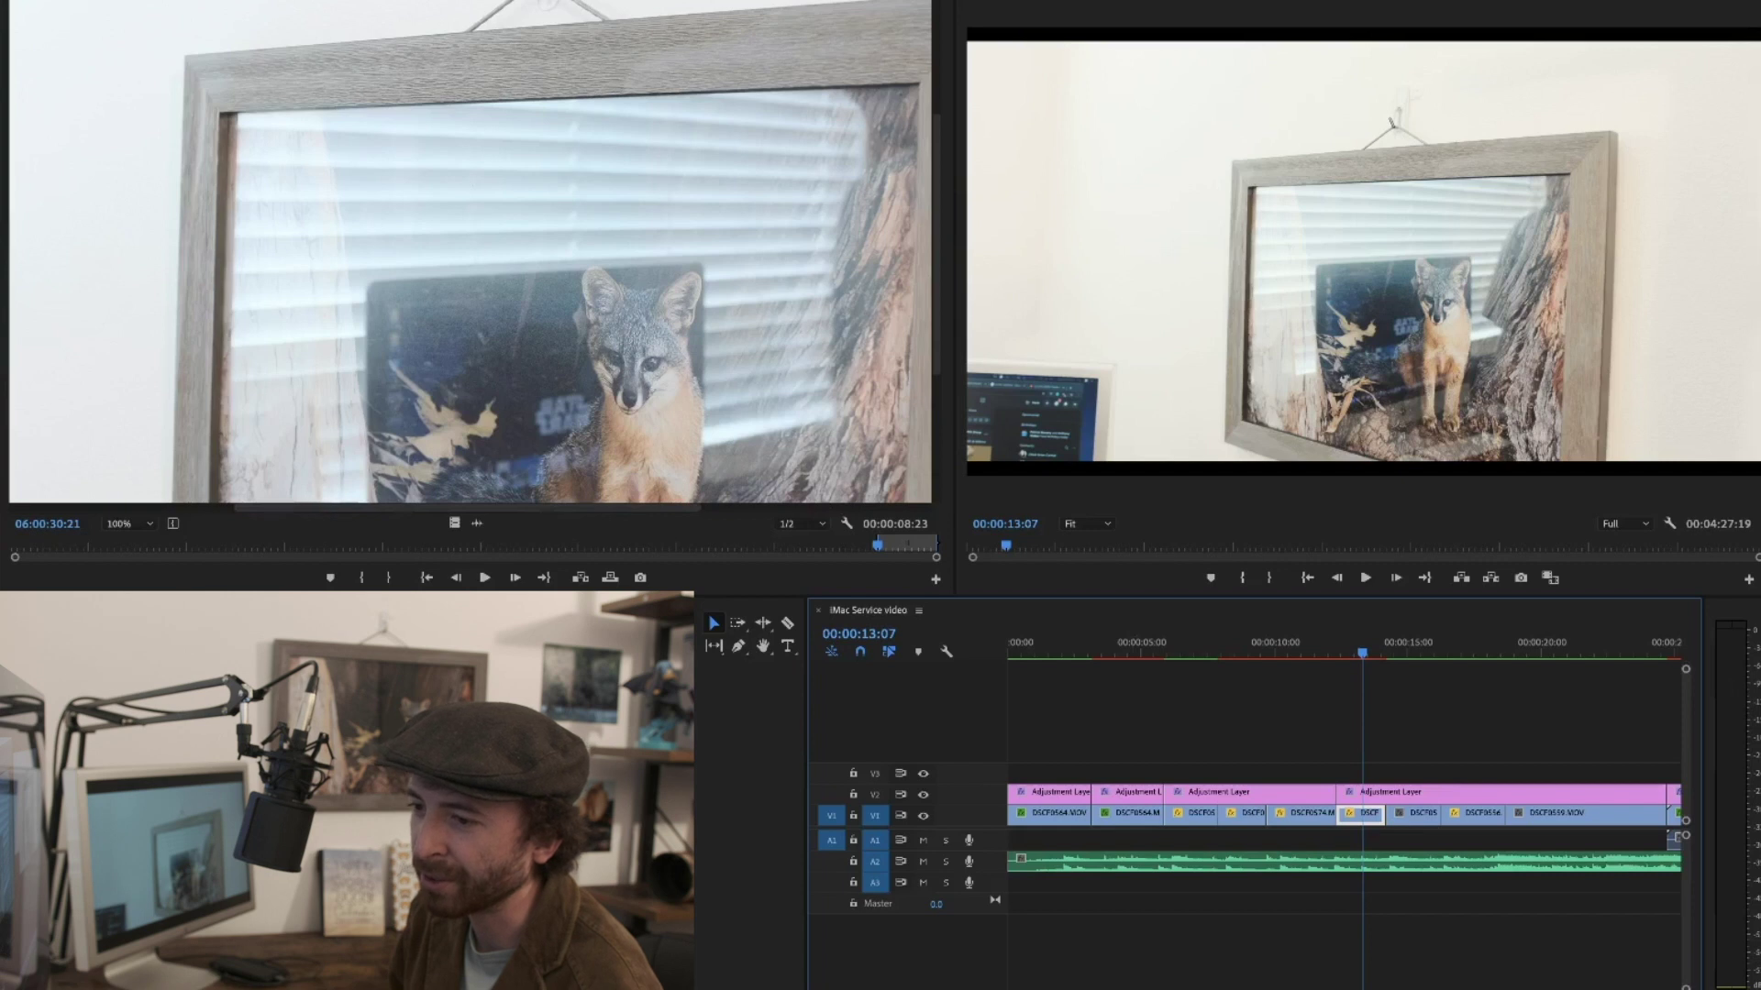
# Open the owl print source clip and insert the video of its marked range before the timeline clip at 00:00:13:07
pyautogui.doubleClick(514, 751)
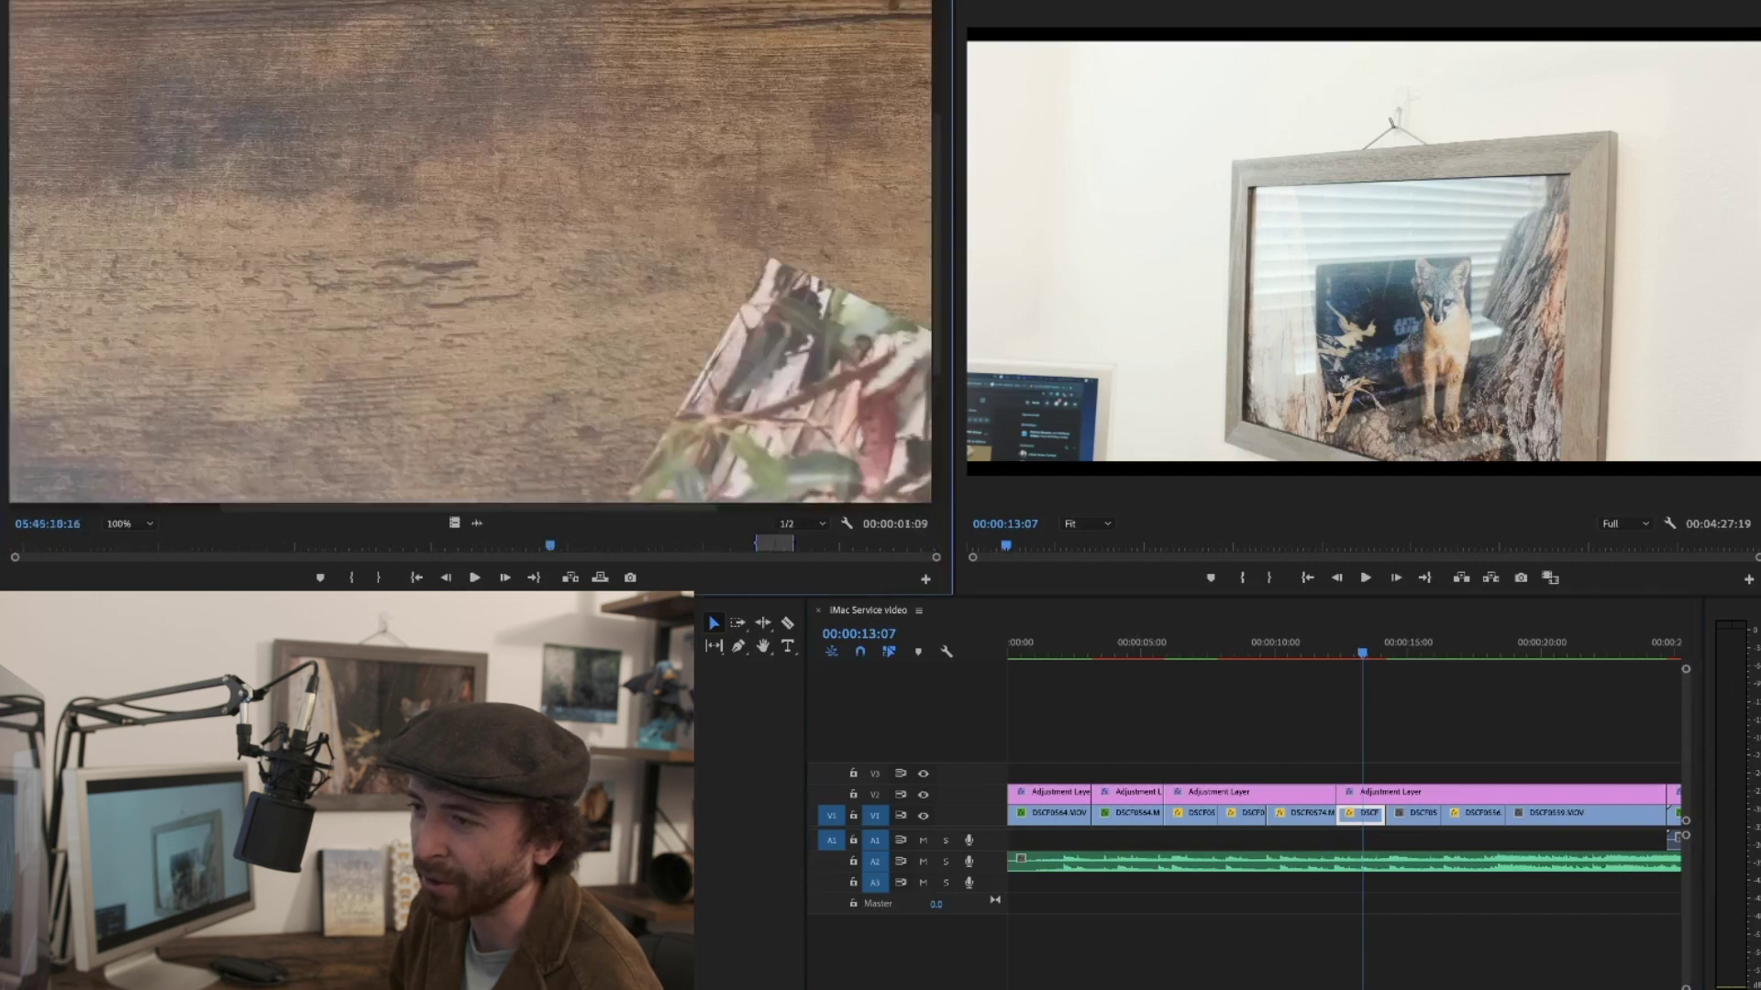
pyautogui.click(770, 547)
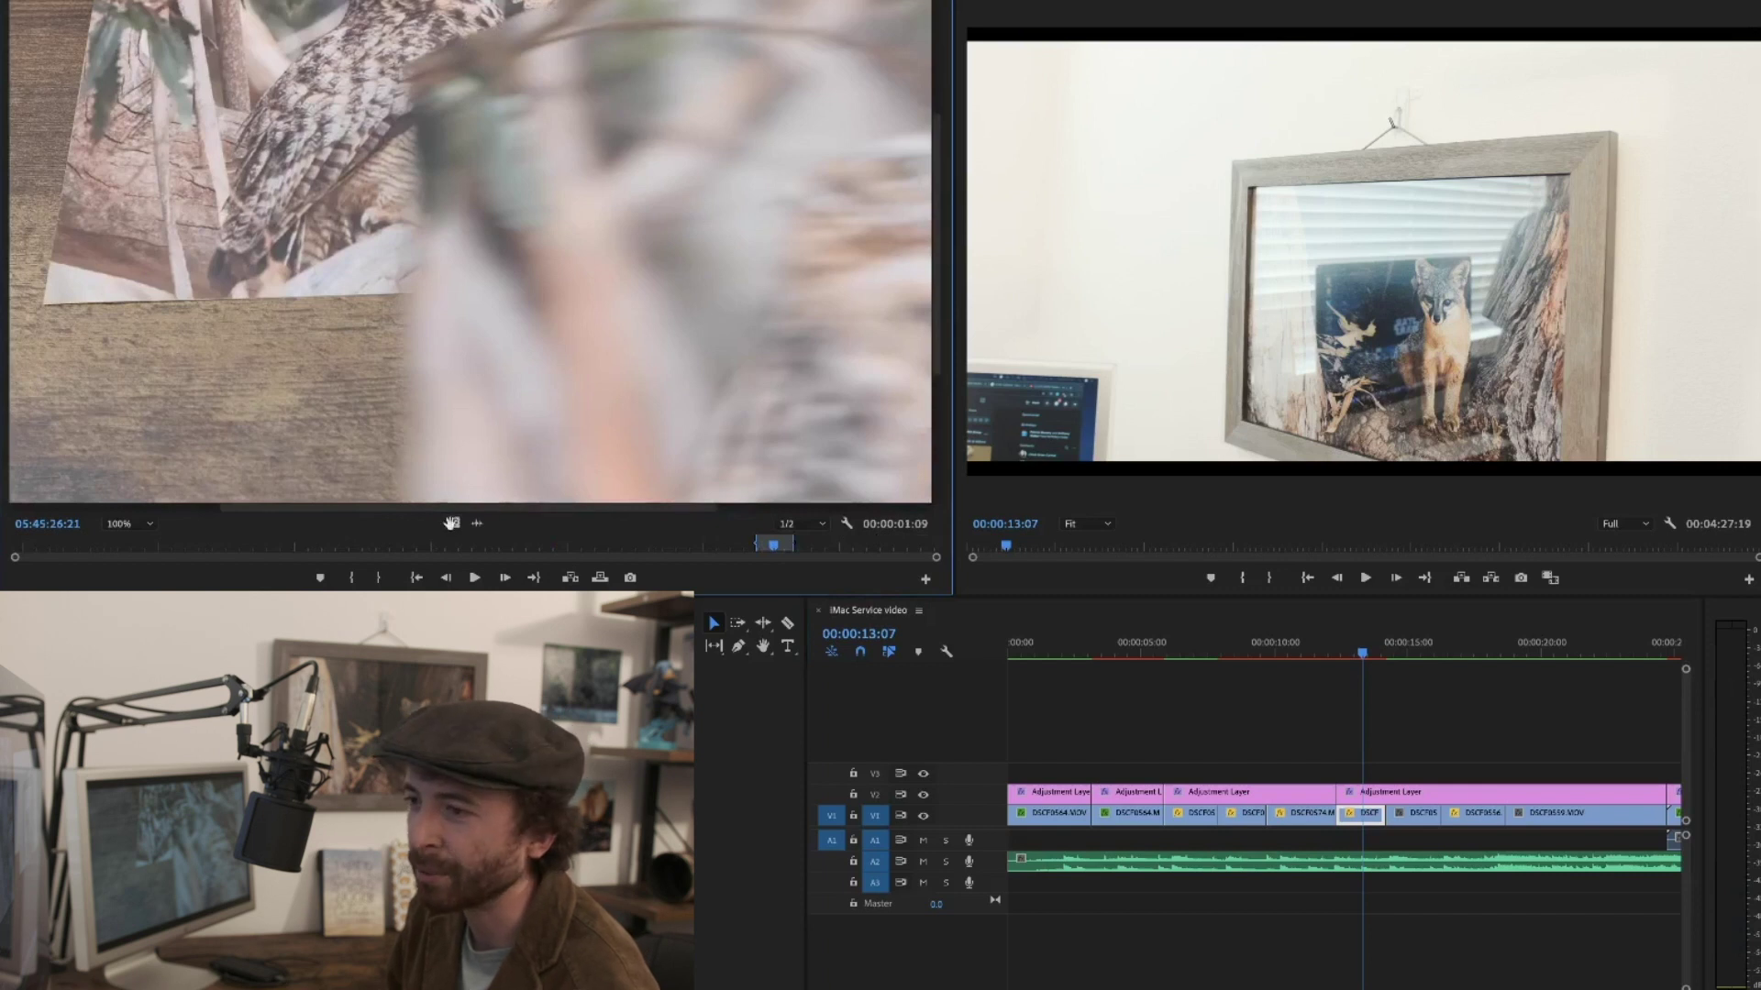
pyautogui.moveTo(451, 524); pyautogui.dragTo(885, 439)
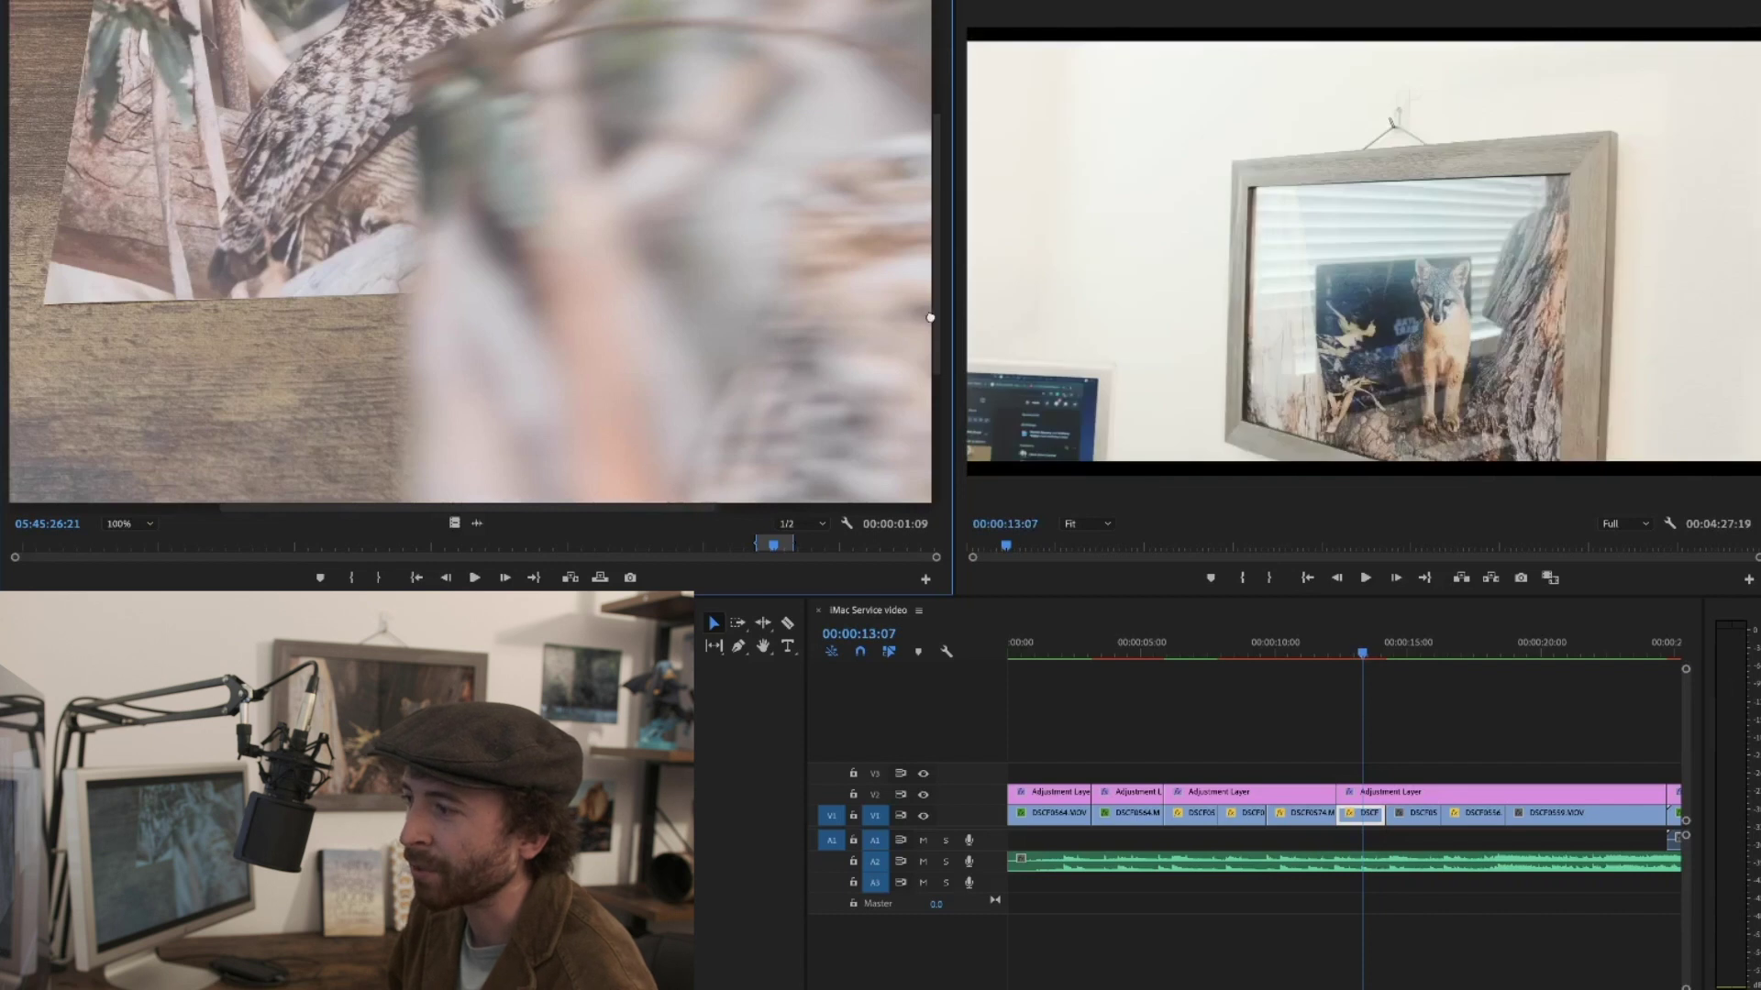
pyautogui.moveTo(929, 318); pyautogui.dragTo(1119, 184)
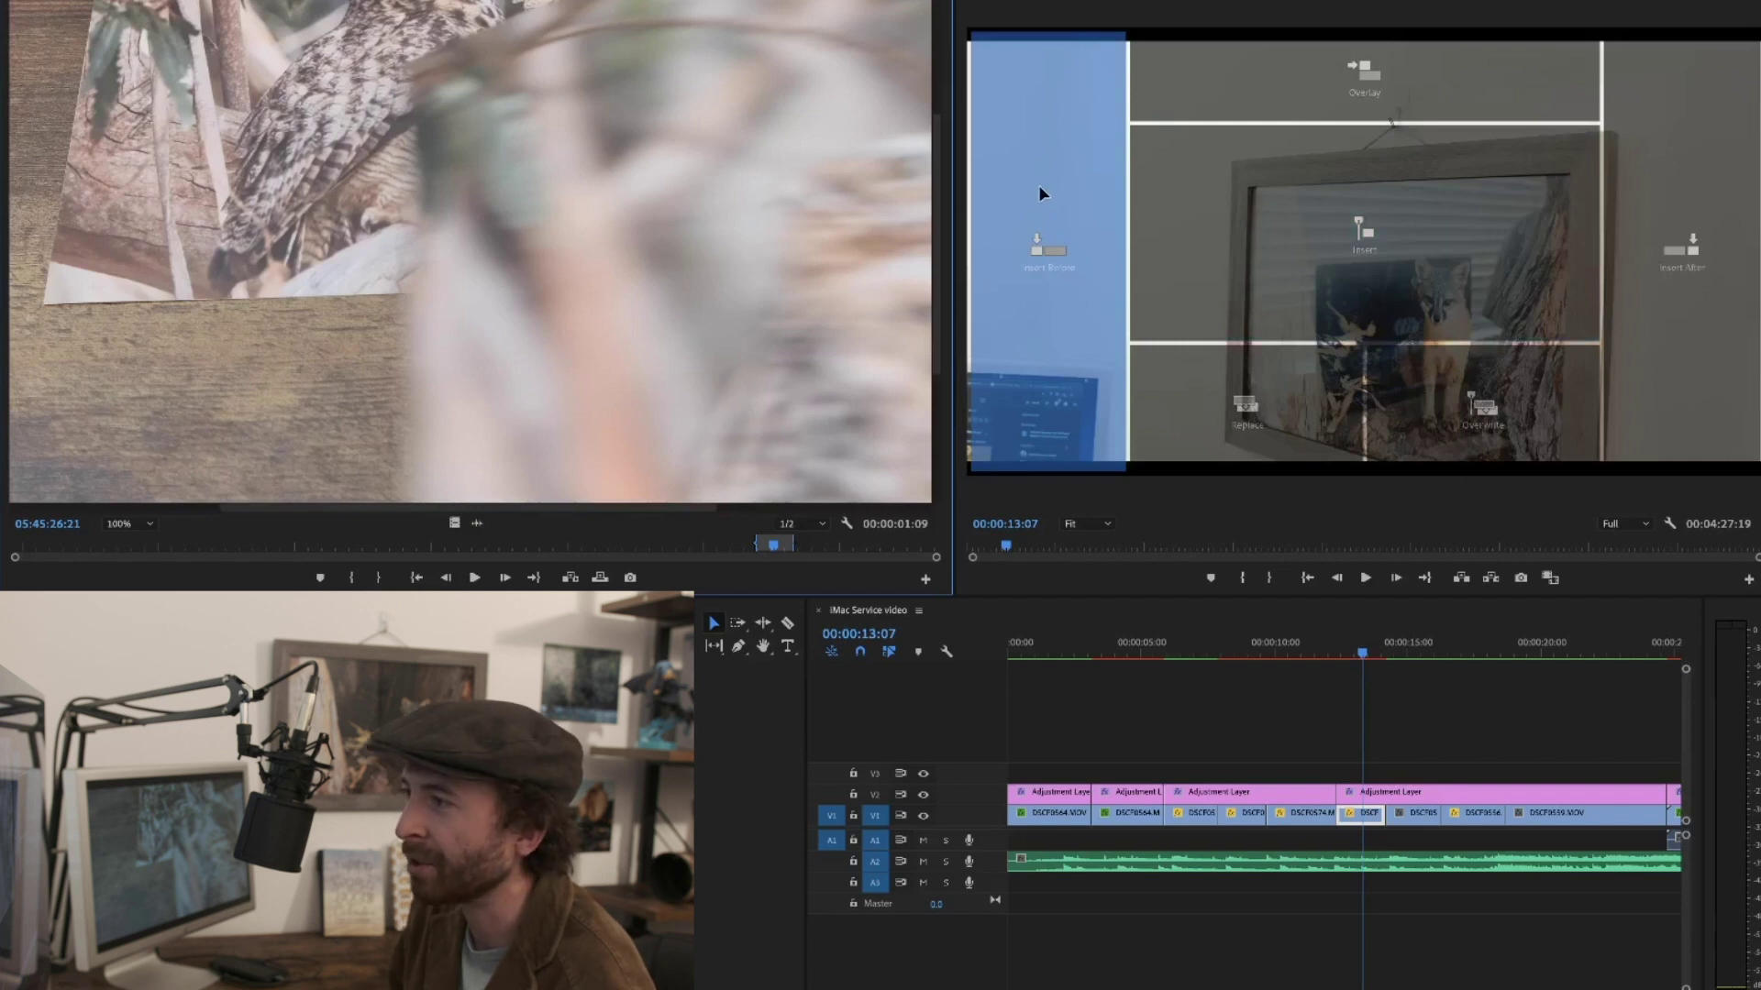
pyautogui.moveTo(1038, 184); pyautogui.dragTo(1038, 184)
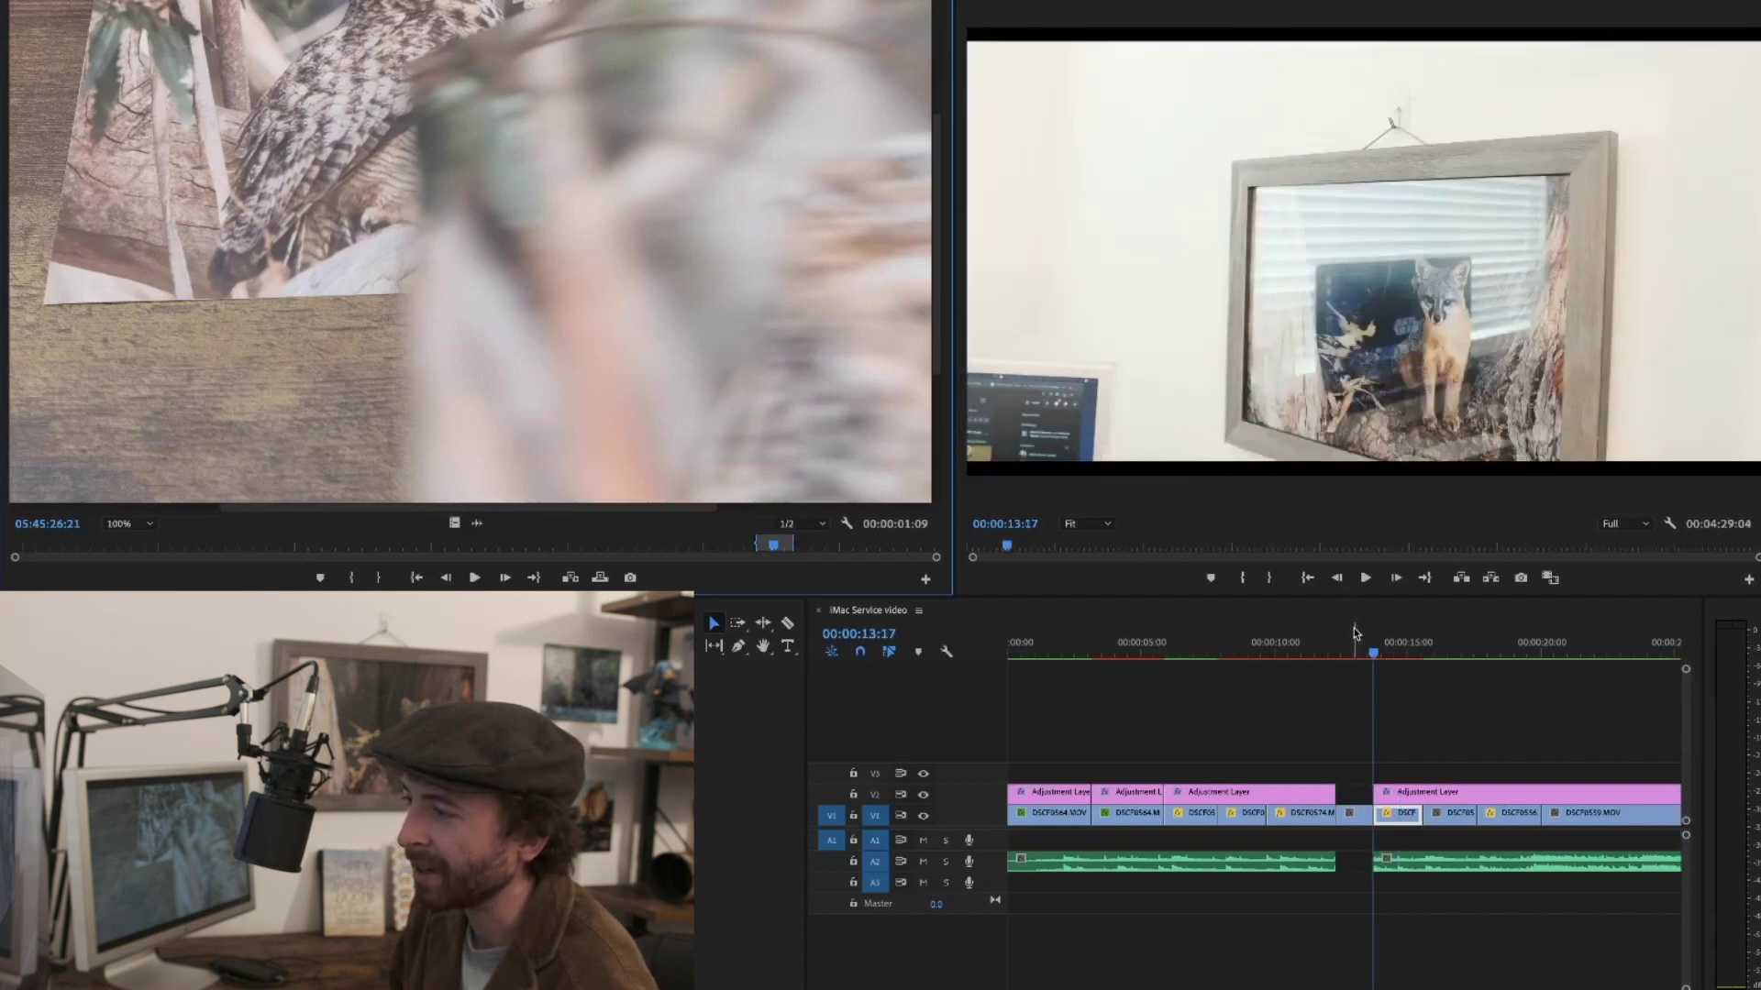
# Play over the inserted owl print clip and undo the Insert Before edit
pyautogui.moveTo(1356, 633)
pyautogui.mouseDown()
pyautogui.moveTo(1389, 642)
pyautogui.moveTo(1340, 647)
pyautogui.mouseUp()
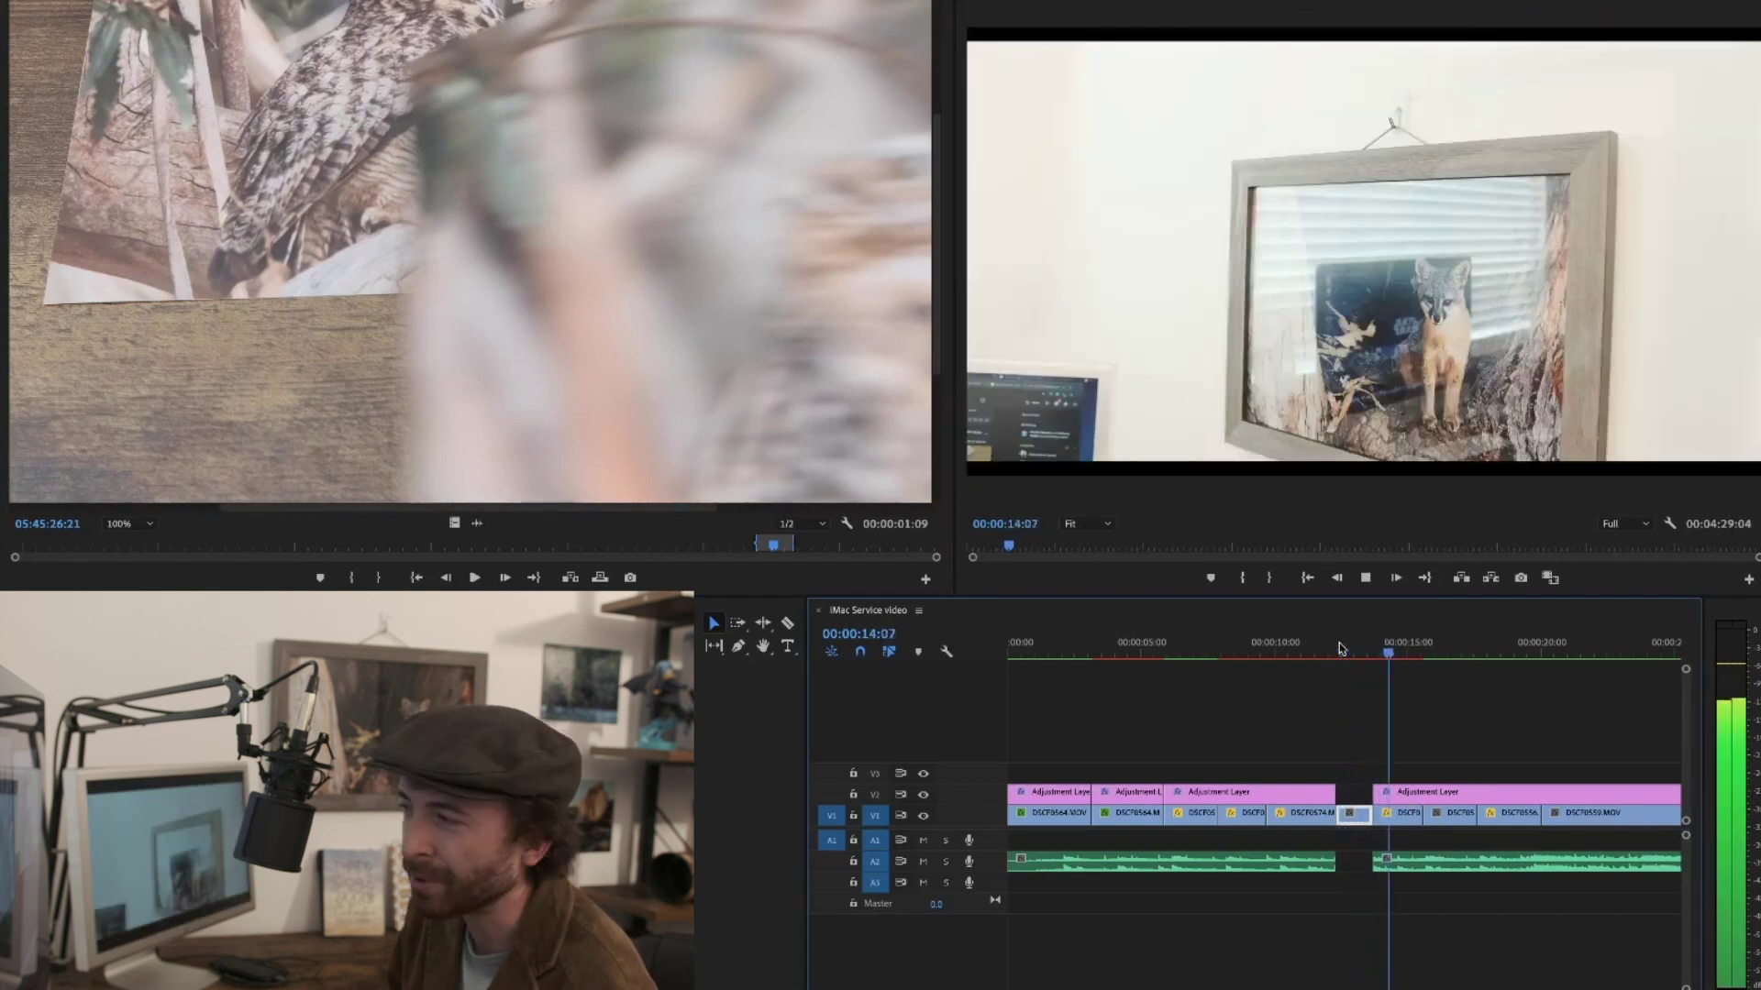
pyautogui.press('space')
pyautogui.press('super+z')
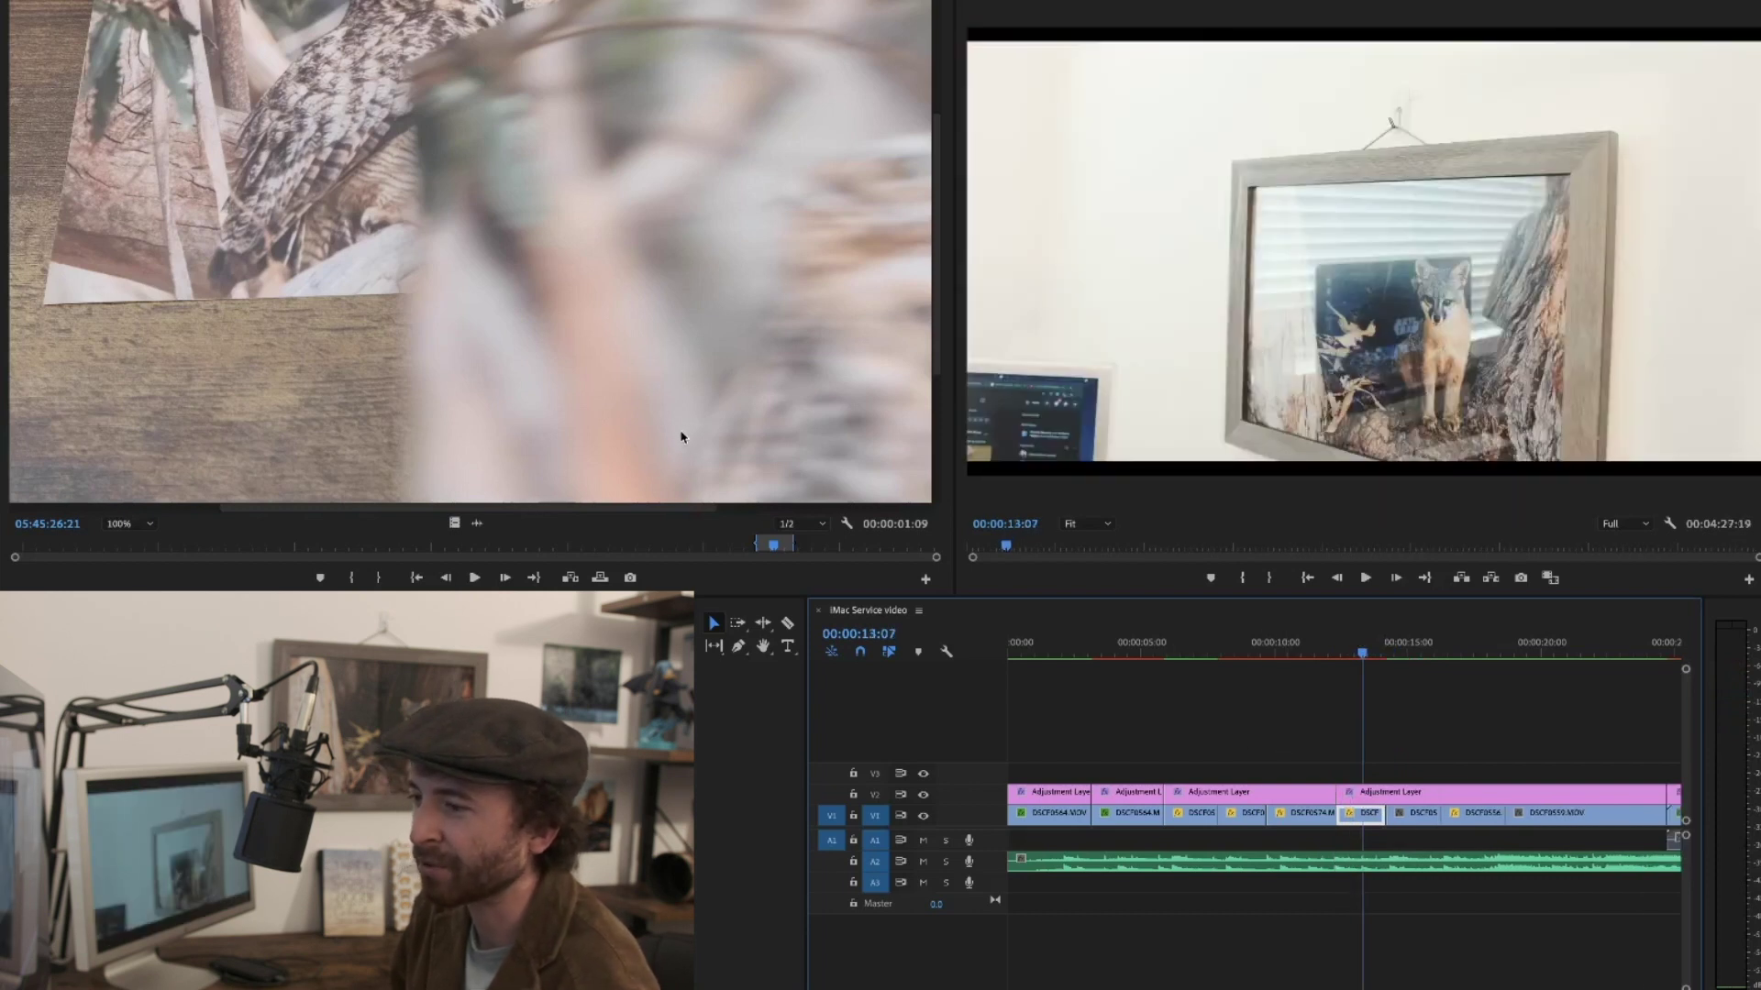
# Try inserting the marked owl print video after the clip at 00:00:13:07, check it at 00:00:14:16 and undo the insertion
pyautogui.moveTo(688, 440); pyautogui.dragTo(770, 396)
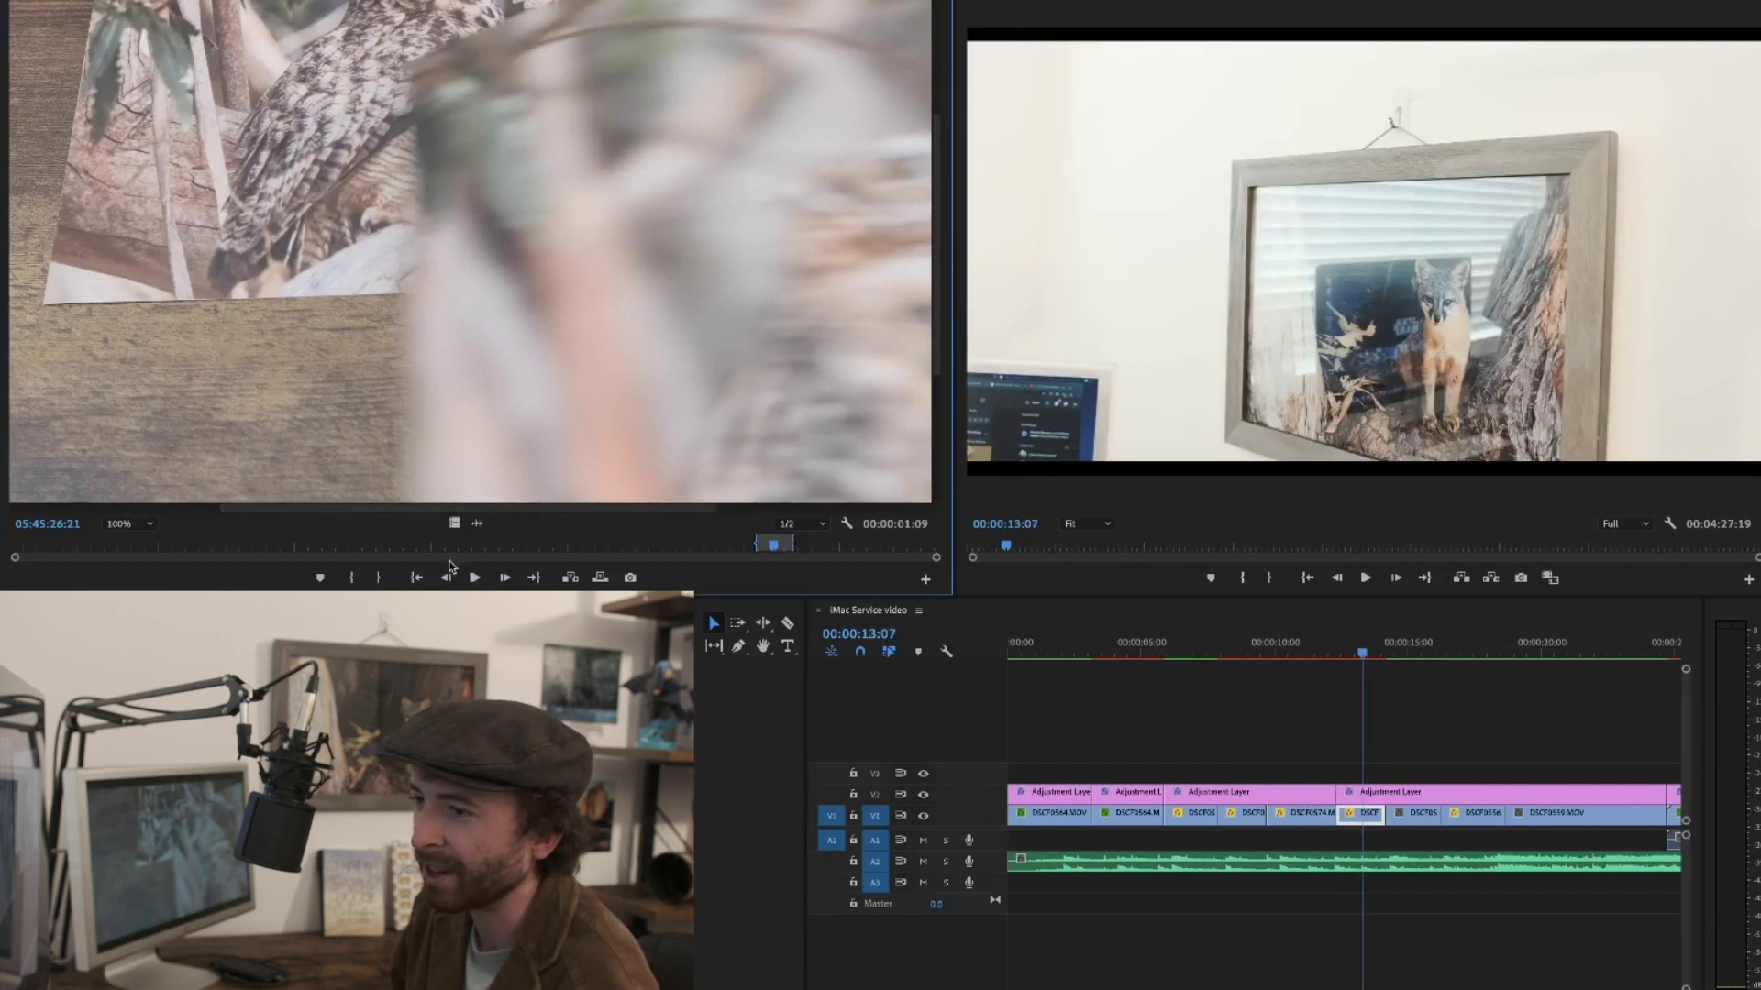
pyautogui.moveTo(455, 528); pyautogui.dragTo(1654, 253)
pyautogui.click(1400, 655)
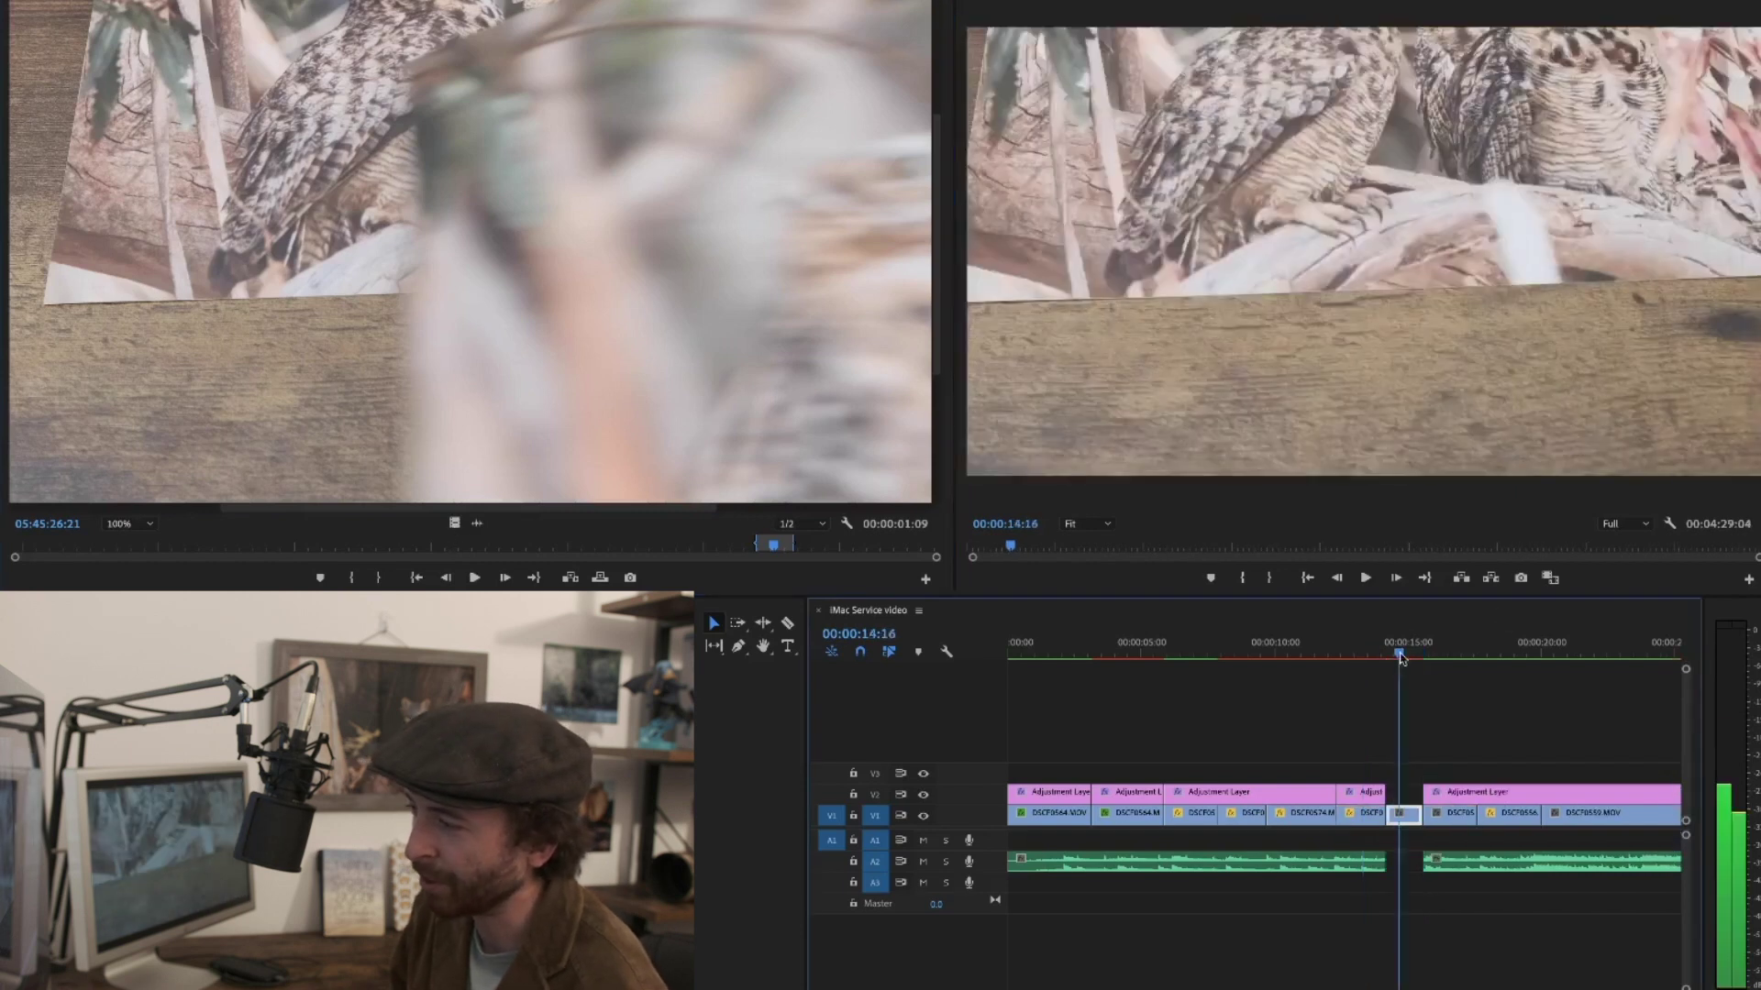
pyautogui.hotkey('ctrl', 'z')
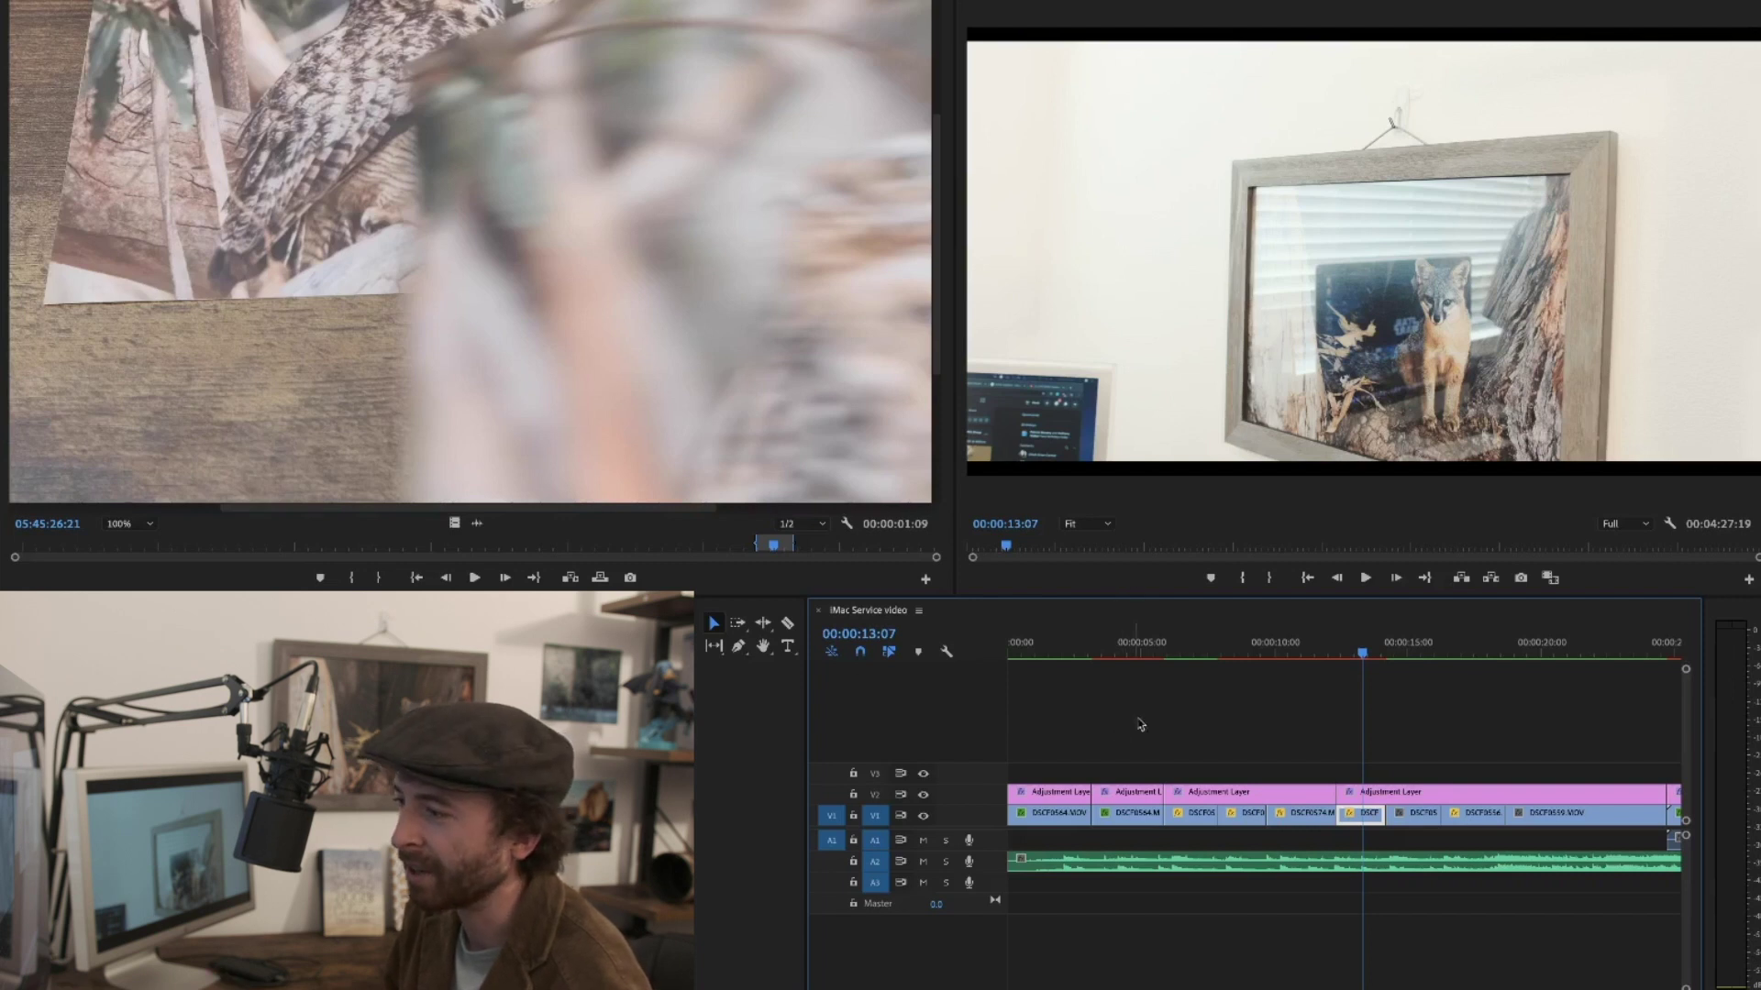
# Scrub the timeline back into the picture-hanging clip and place the playhead at 00:00:11:02
pyautogui.click(1370, 643)
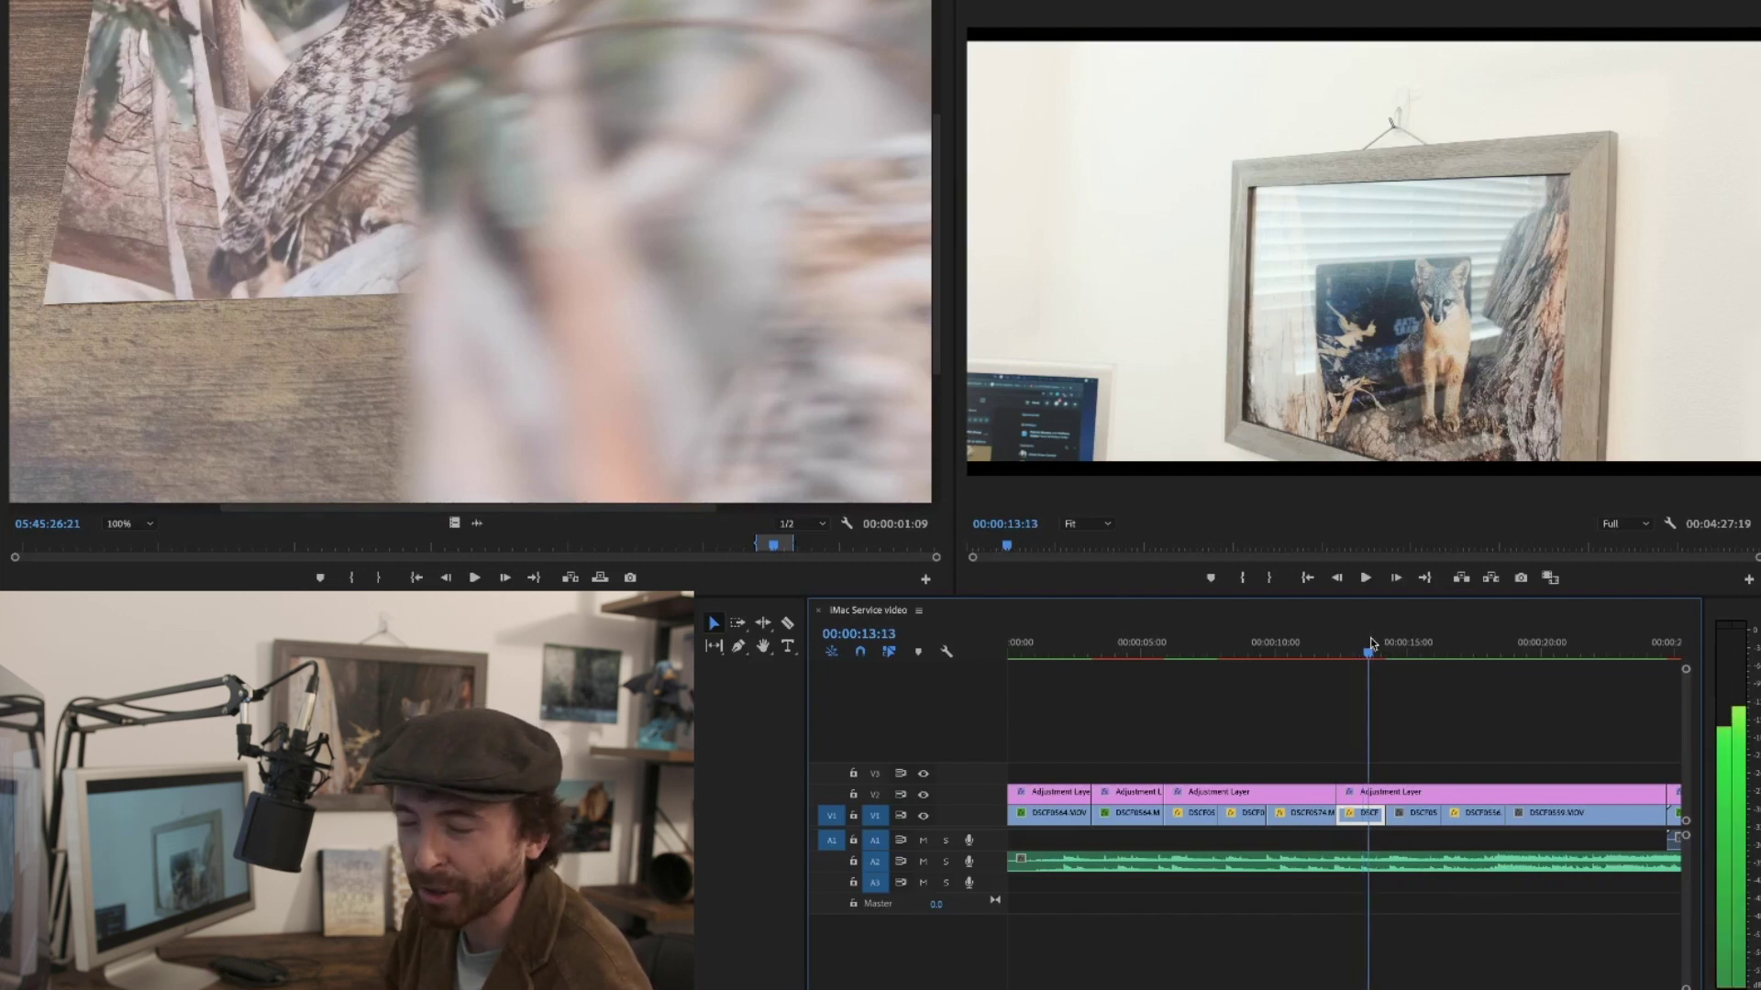
pyautogui.moveTo(1373, 645); pyautogui.dragTo(1311, 647)
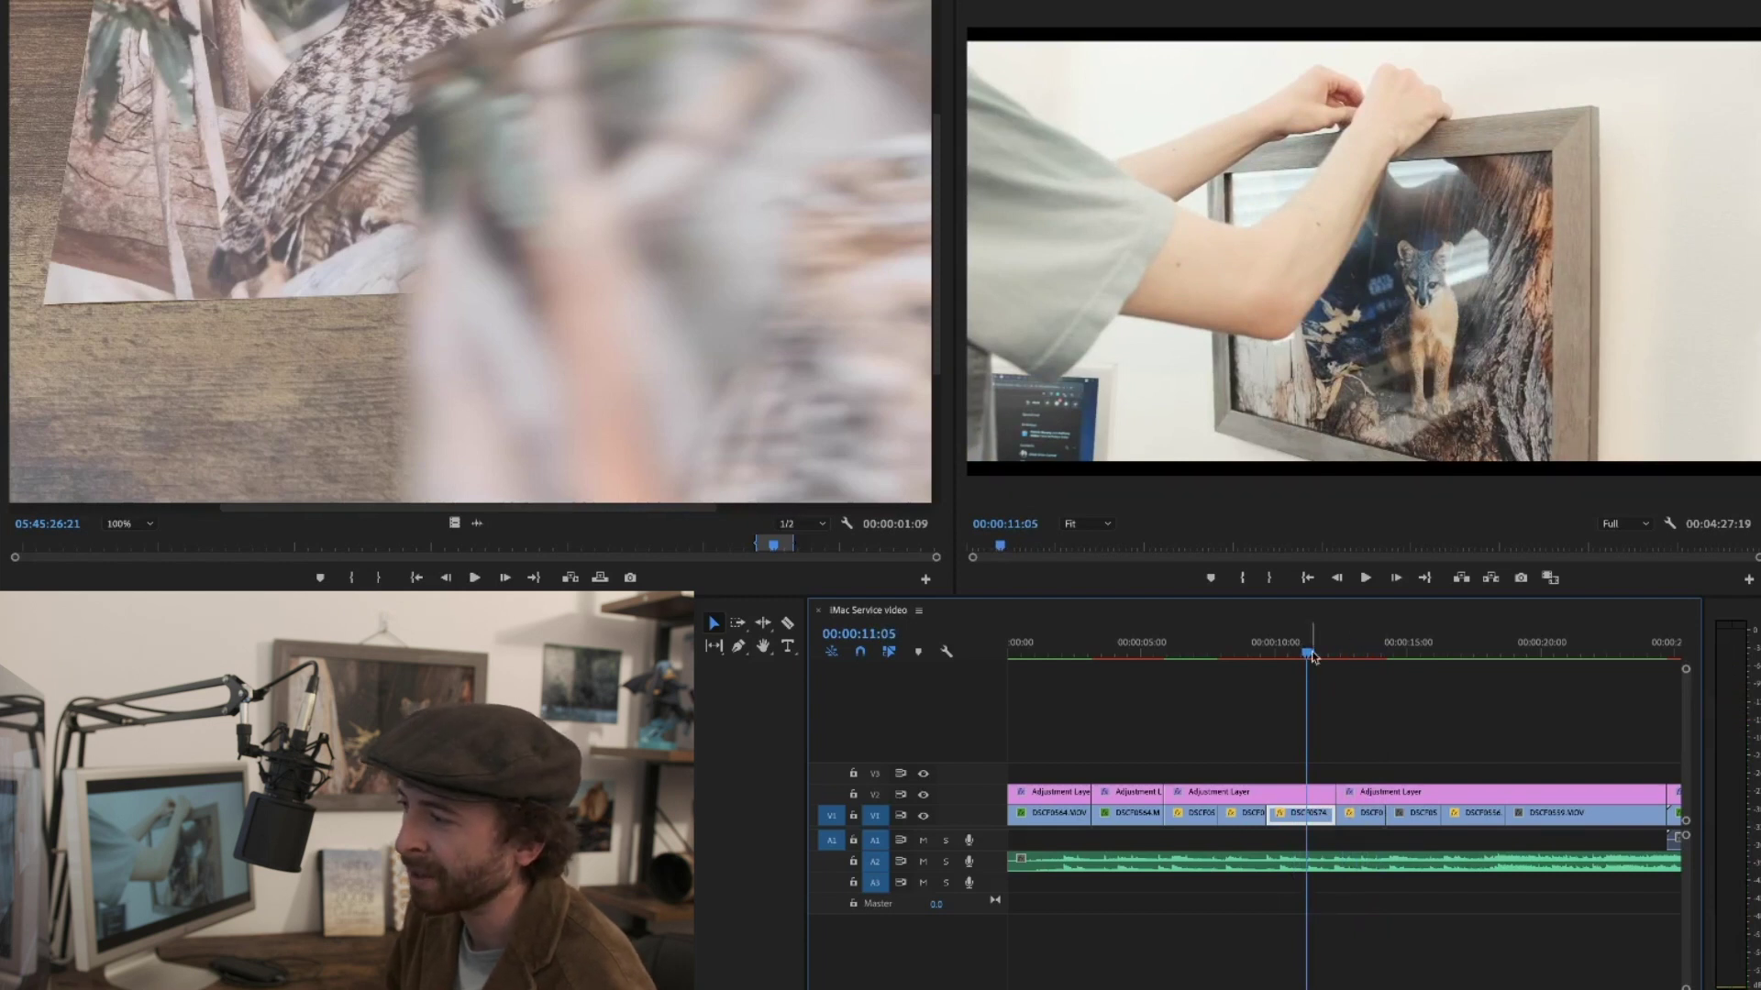
pyautogui.click(1301, 652)
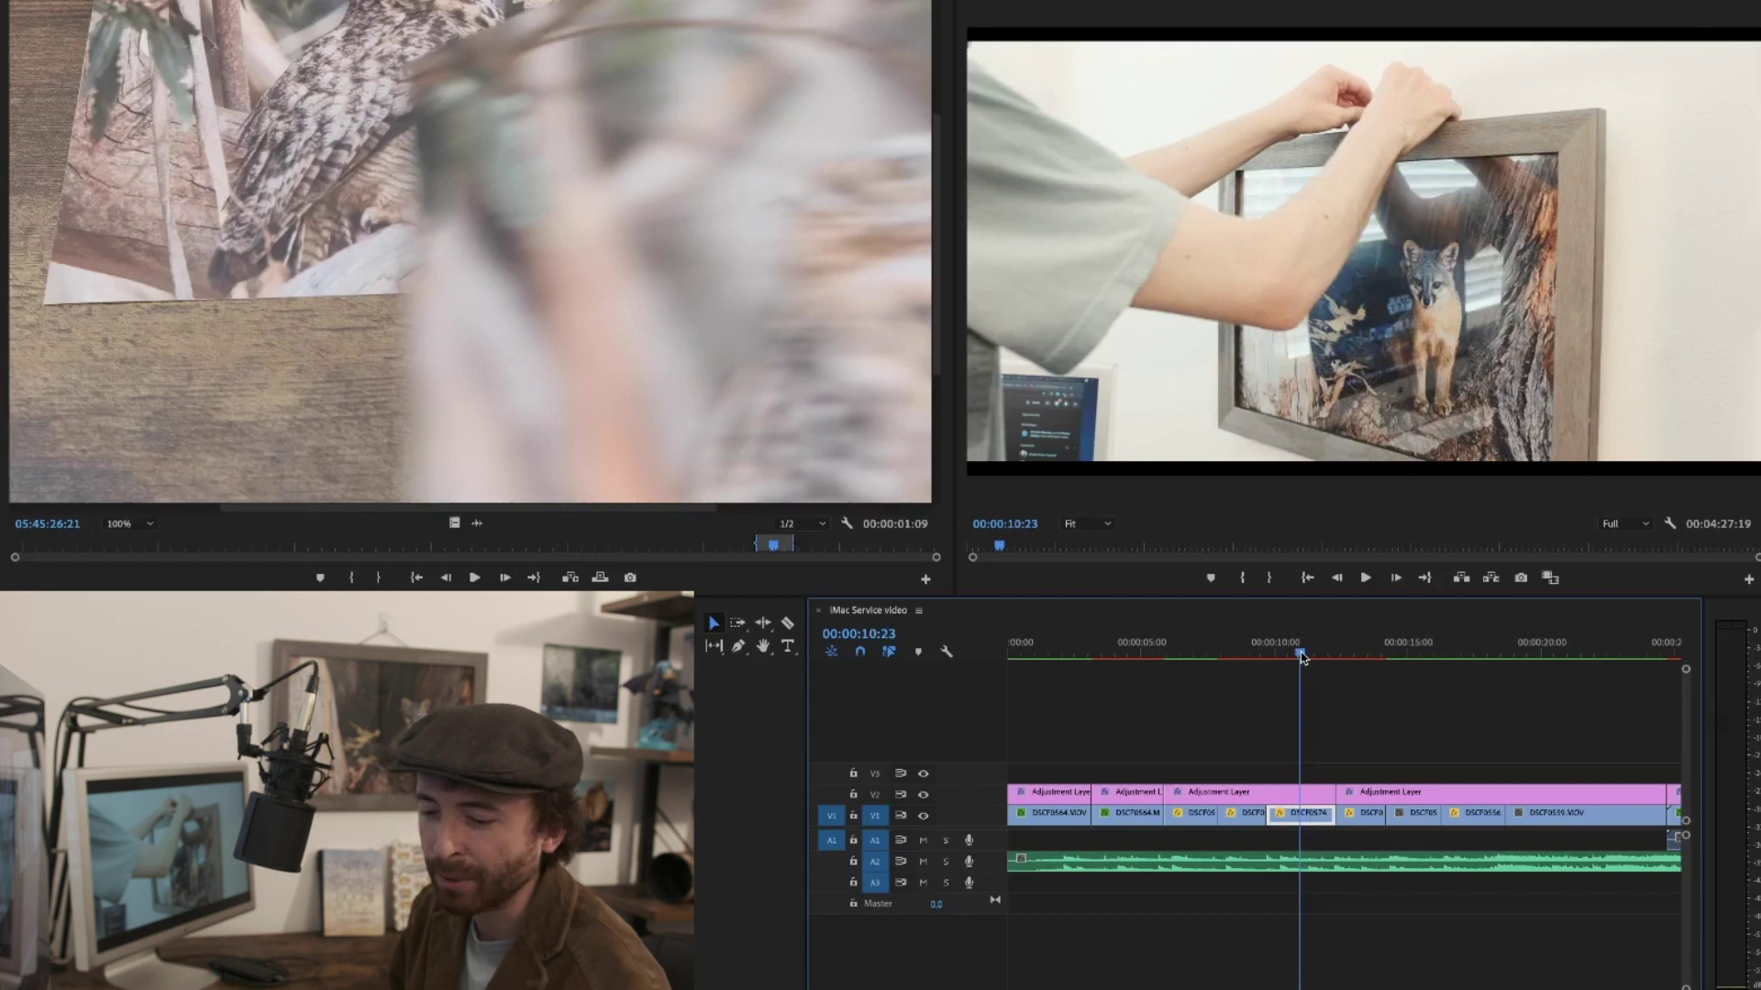
pyautogui.click(786, 623)
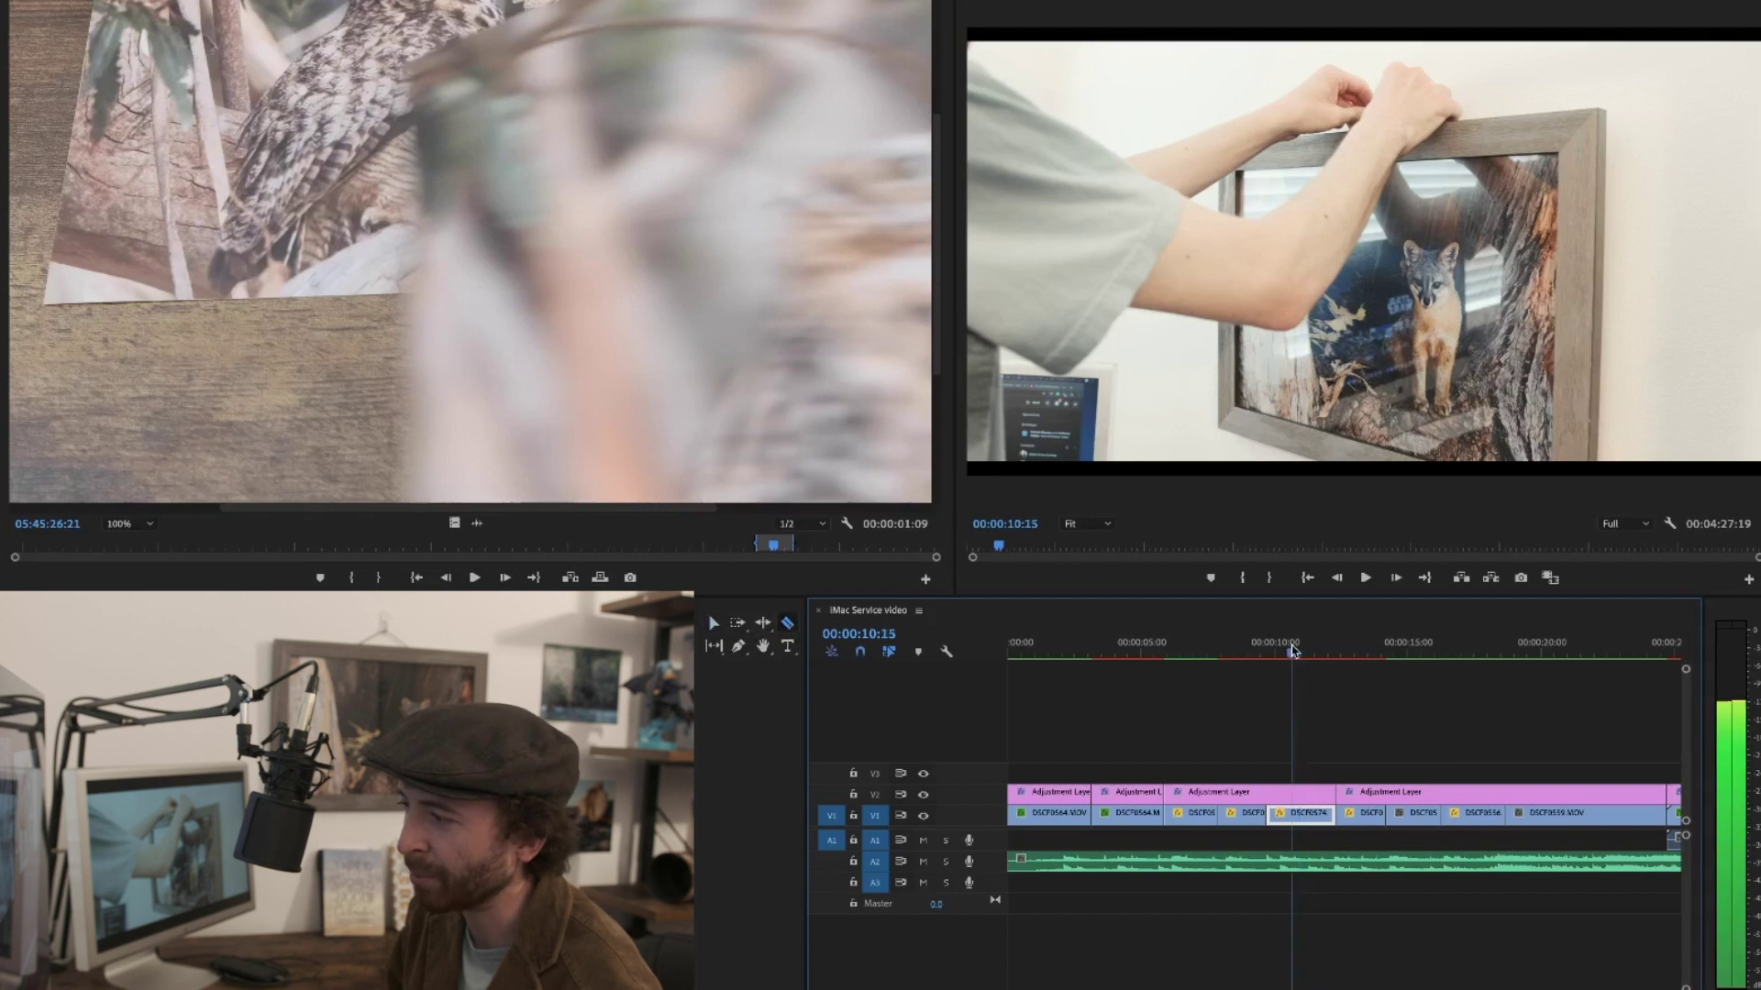
pyautogui.press('v')
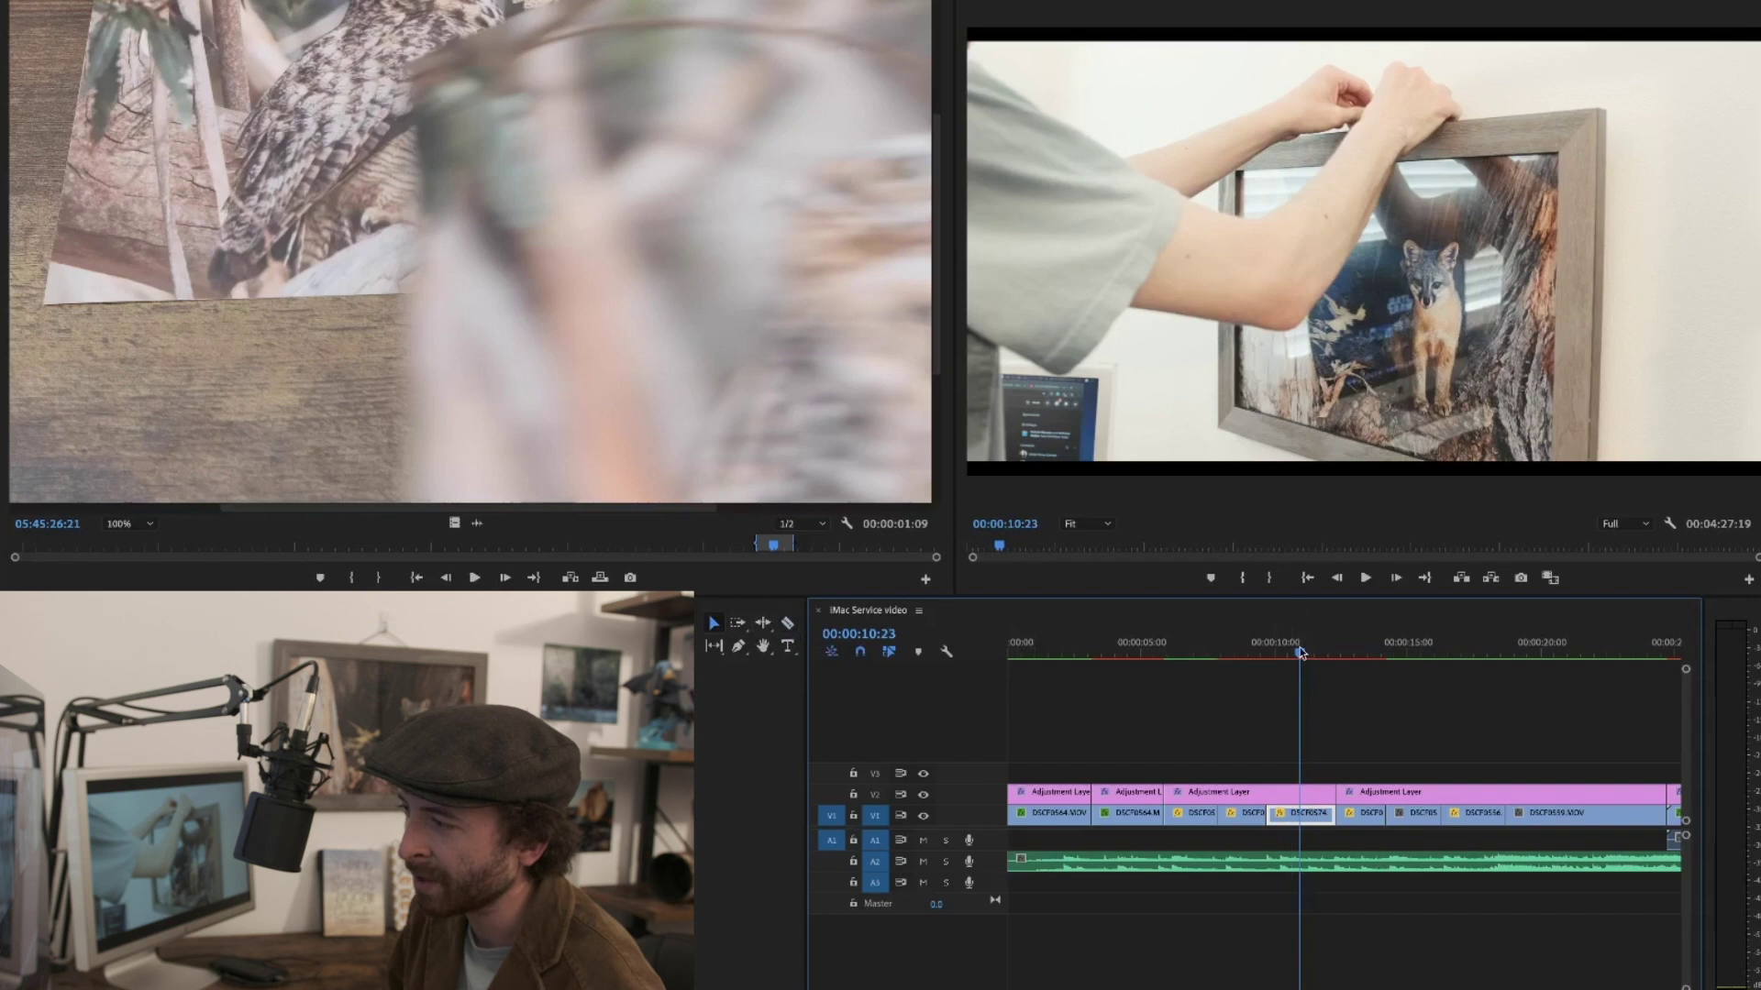
pyautogui.moveTo(1300, 652); pyautogui.dragTo(1305, 653)
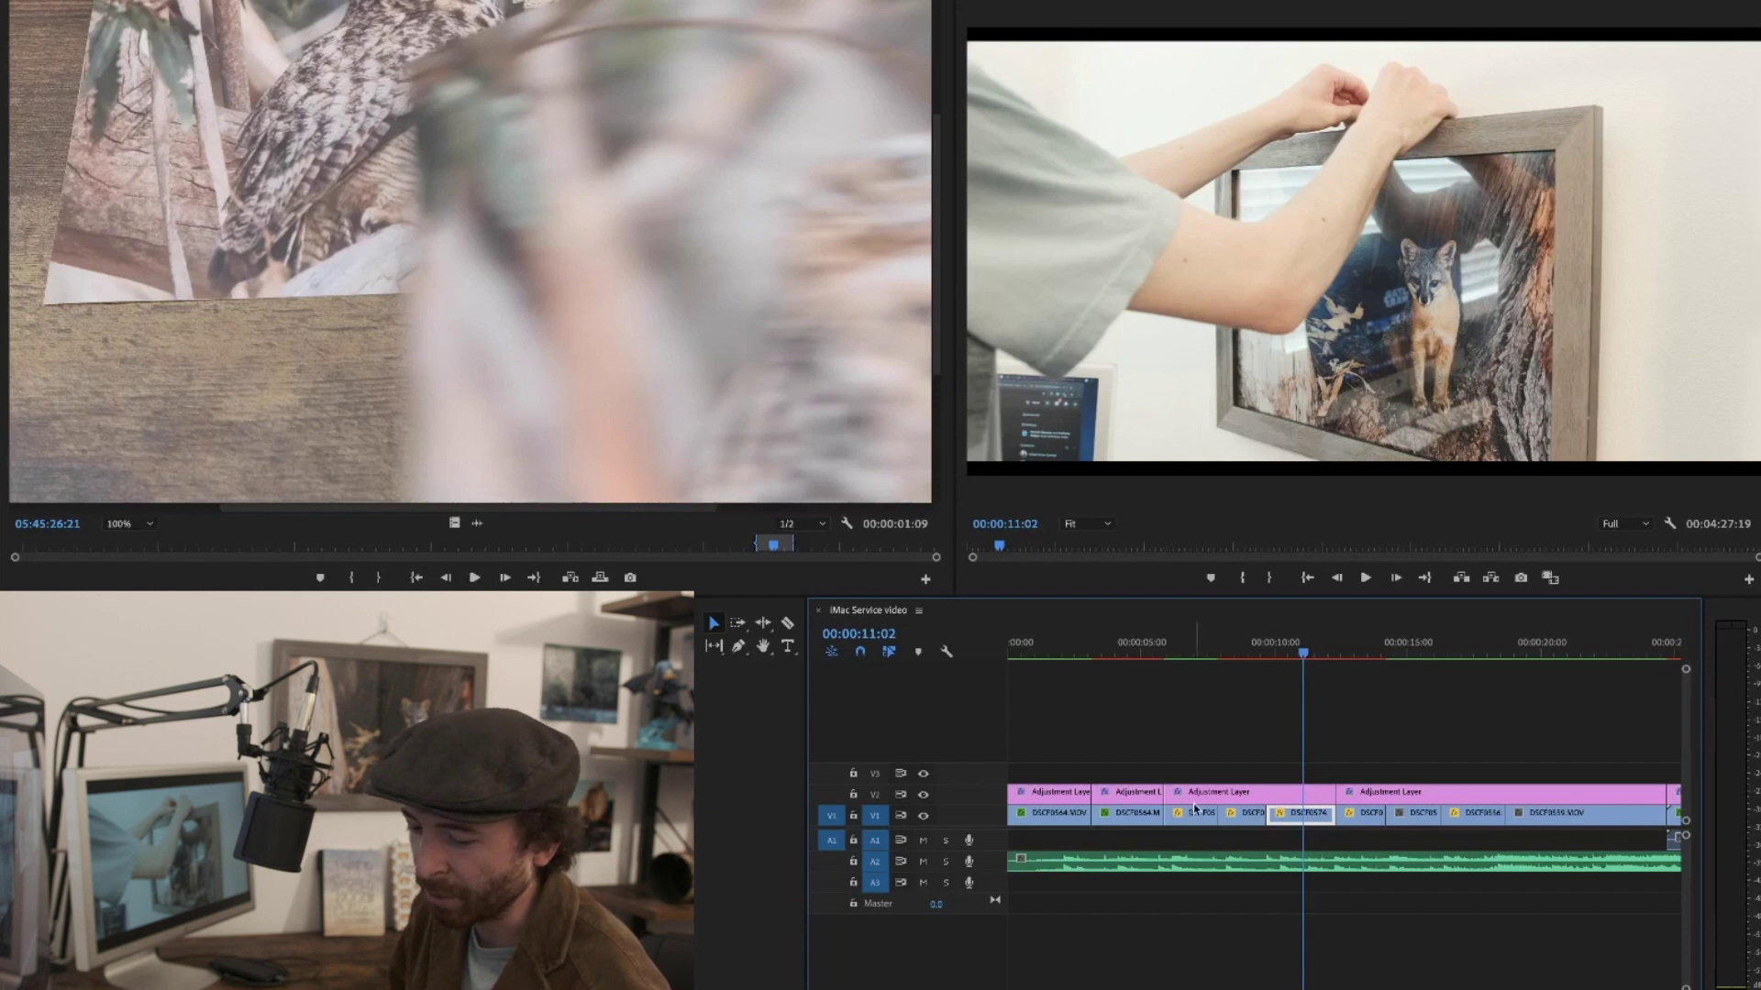
# Try splitting the picture-hanging clip at 00:00:11:02 with the Razor tool, undo the cut and return to the Selection tool
pyautogui.press('c')
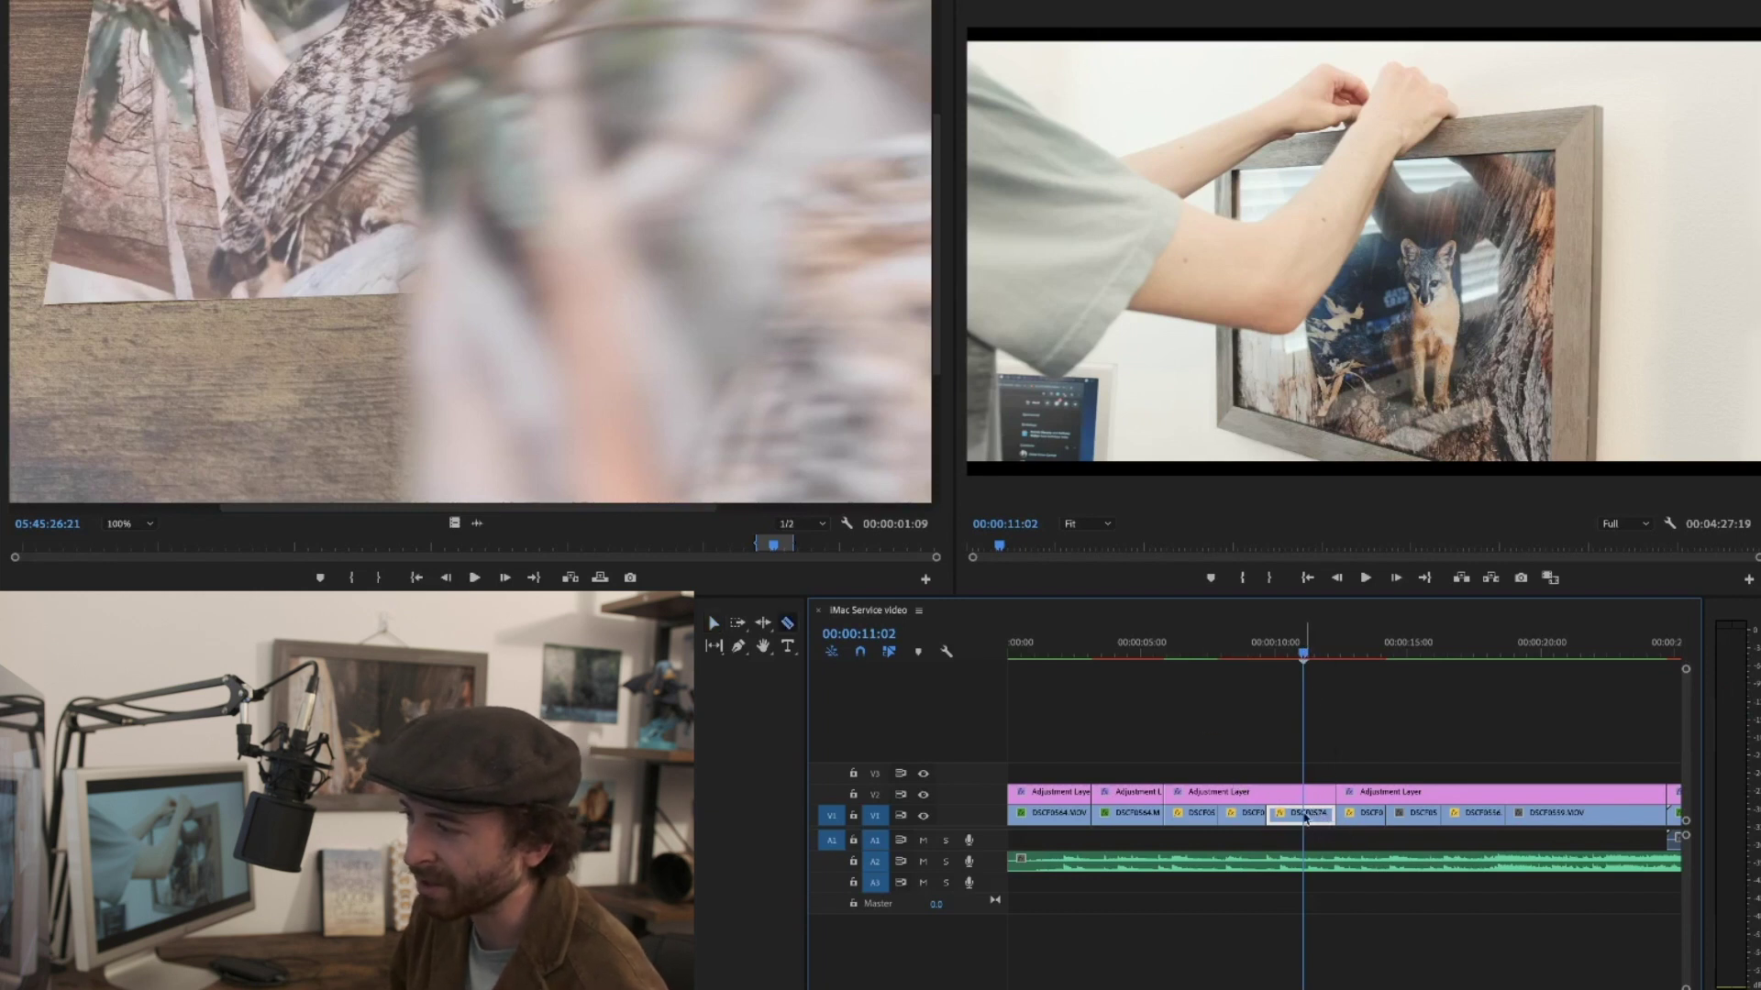
pyautogui.click(1303, 816)
pyautogui.click(1303, 792)
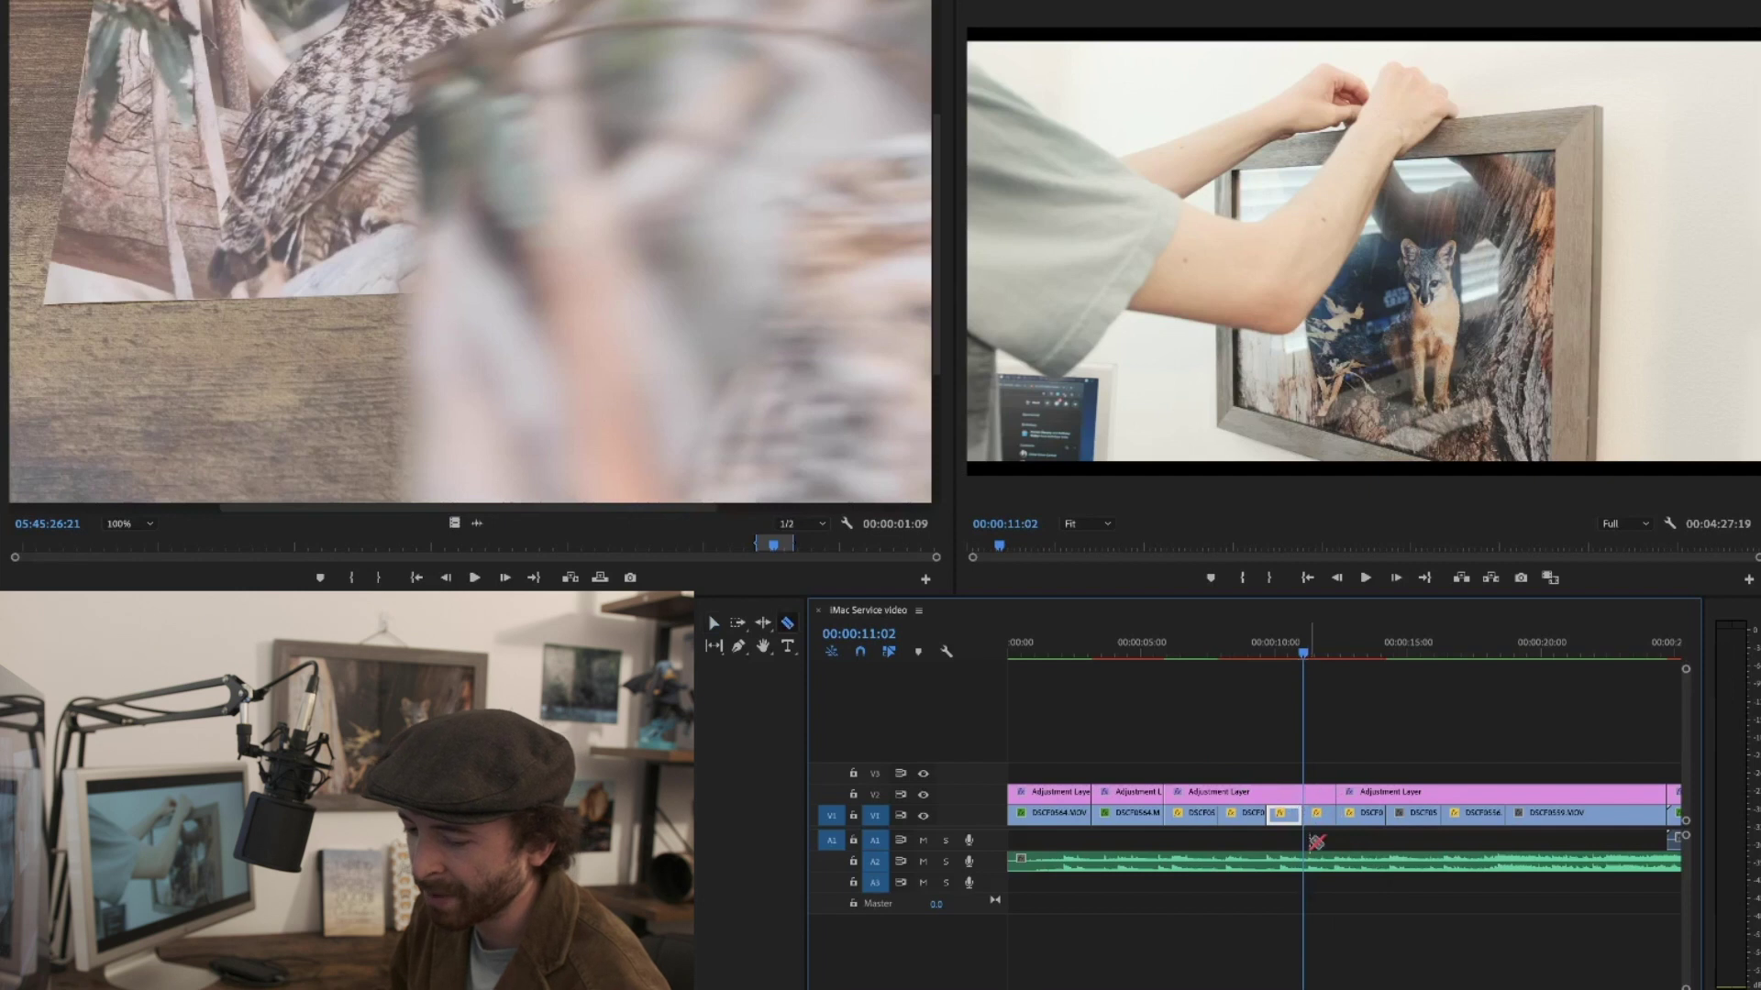
pyautogui.hotkey('ctrl', 'z')
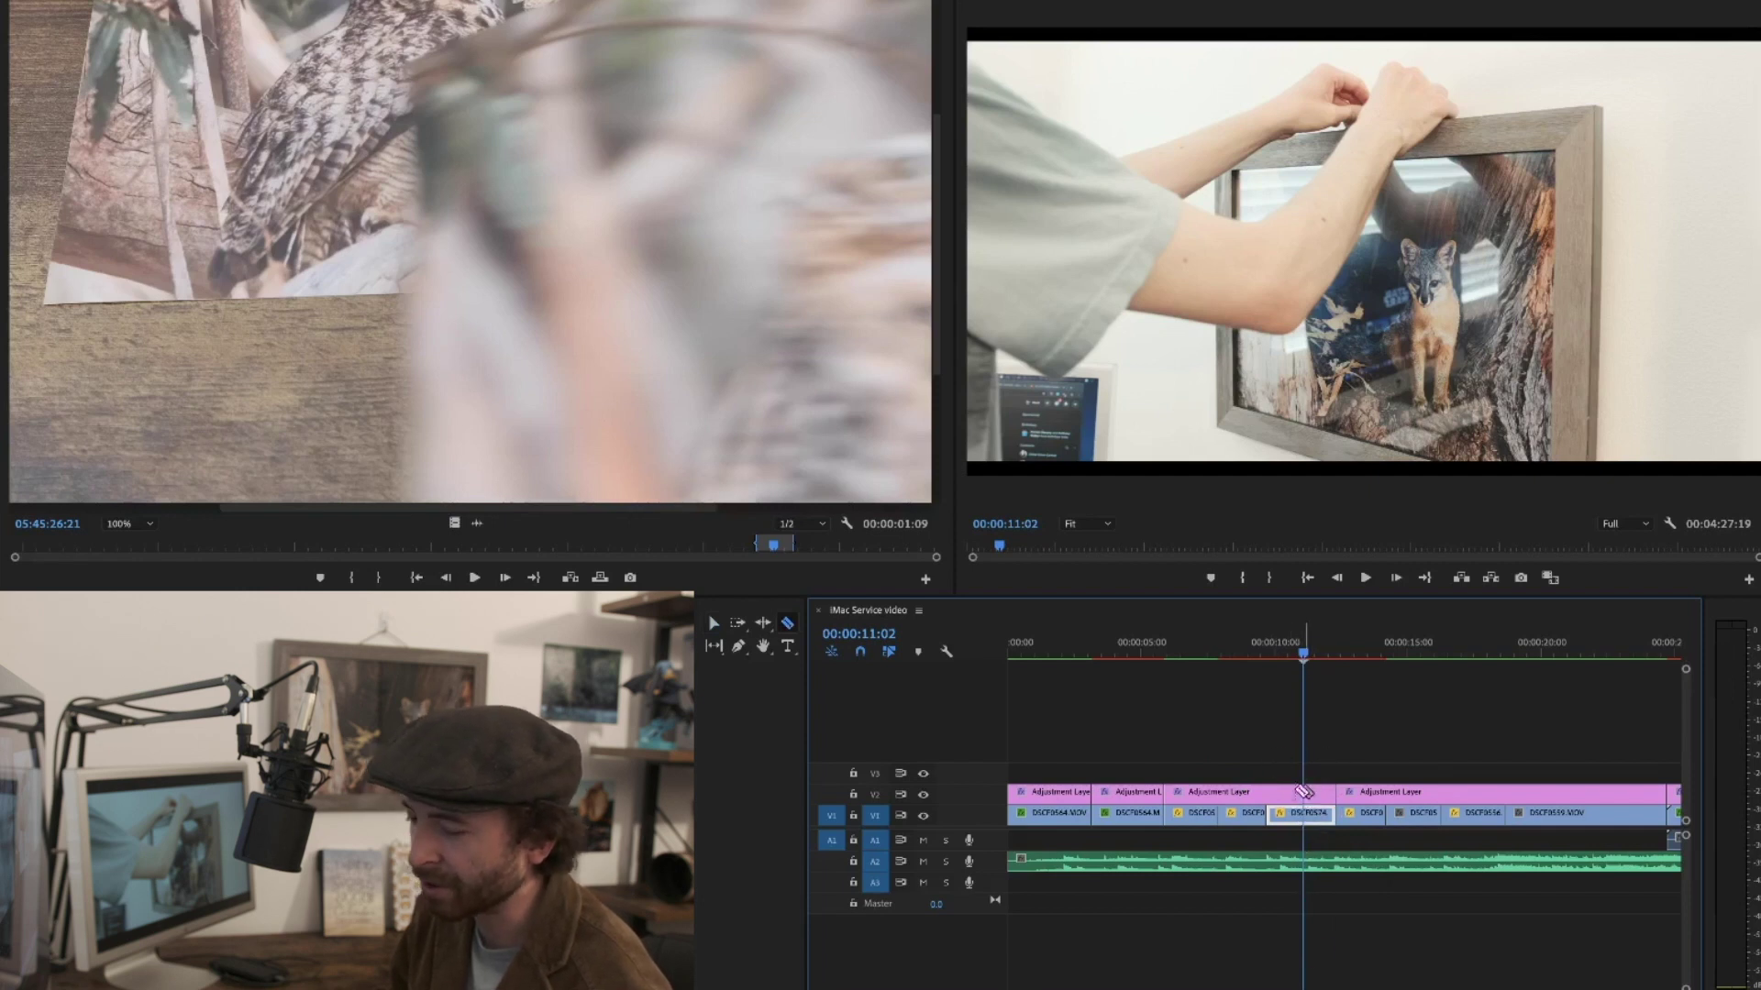
pyautogui.press('v')
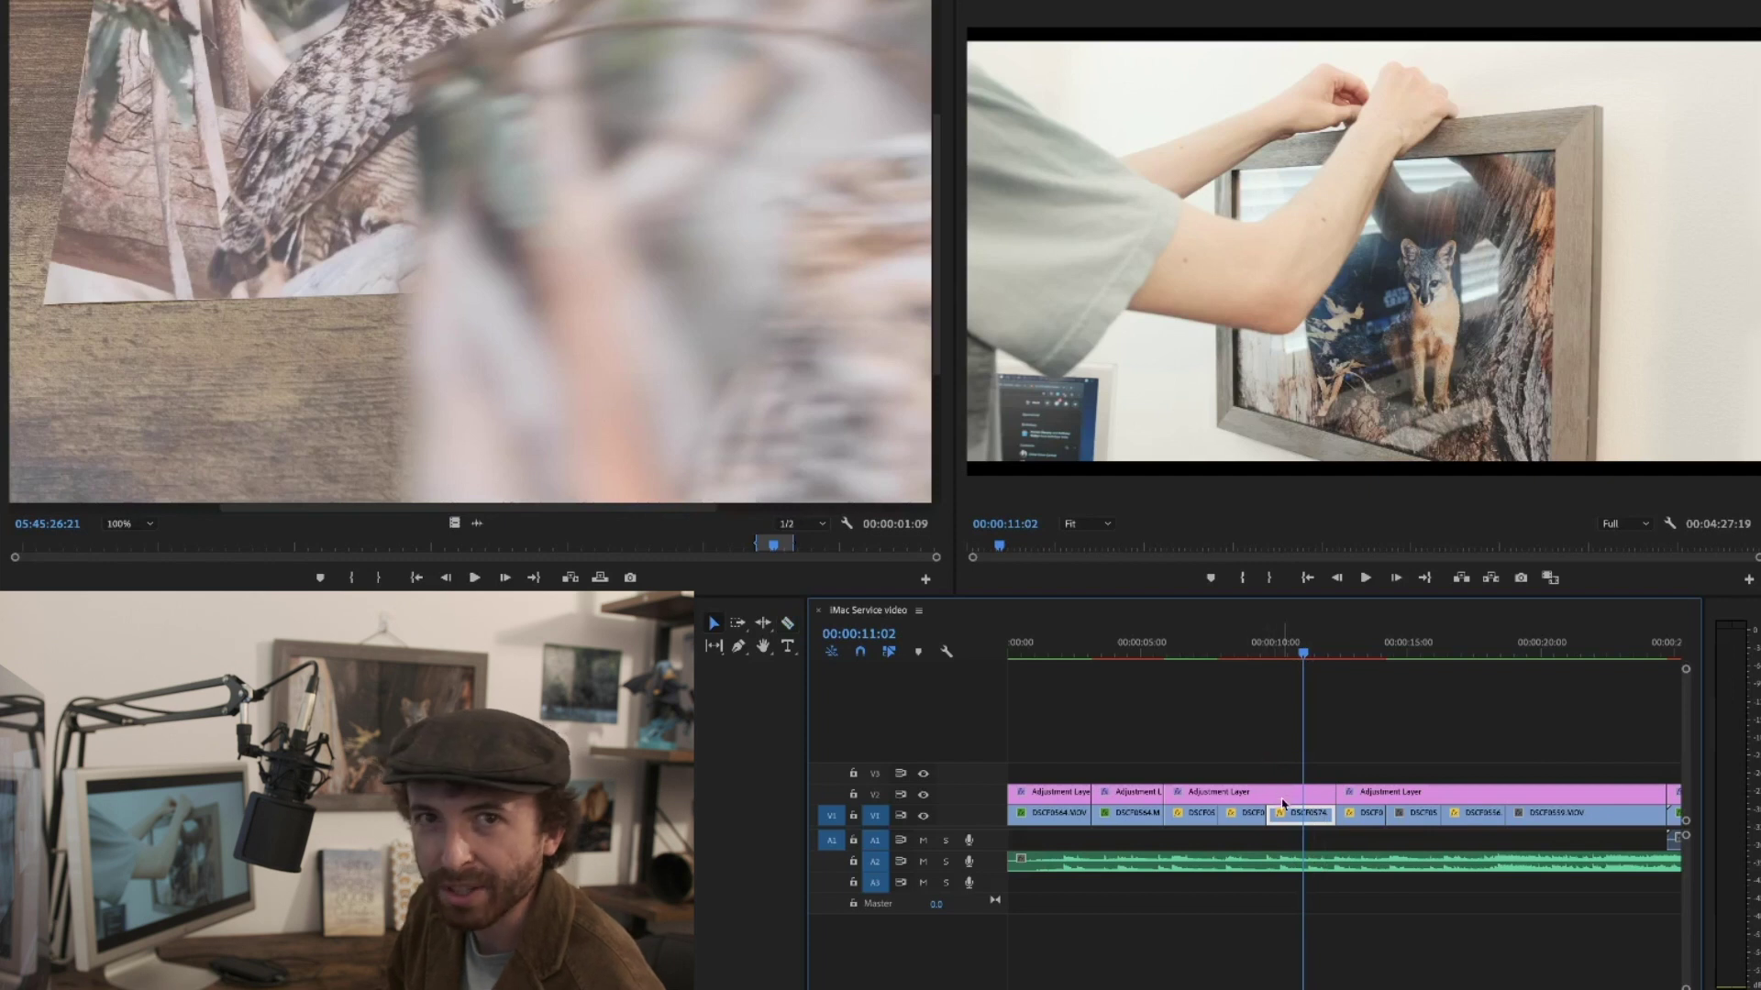
# Select the adjustment layer together with the picture-hanging clip, split both at 00:00:10:23 with Add Edit, and scrub past the cut
pyautogui.click(1288, 799)
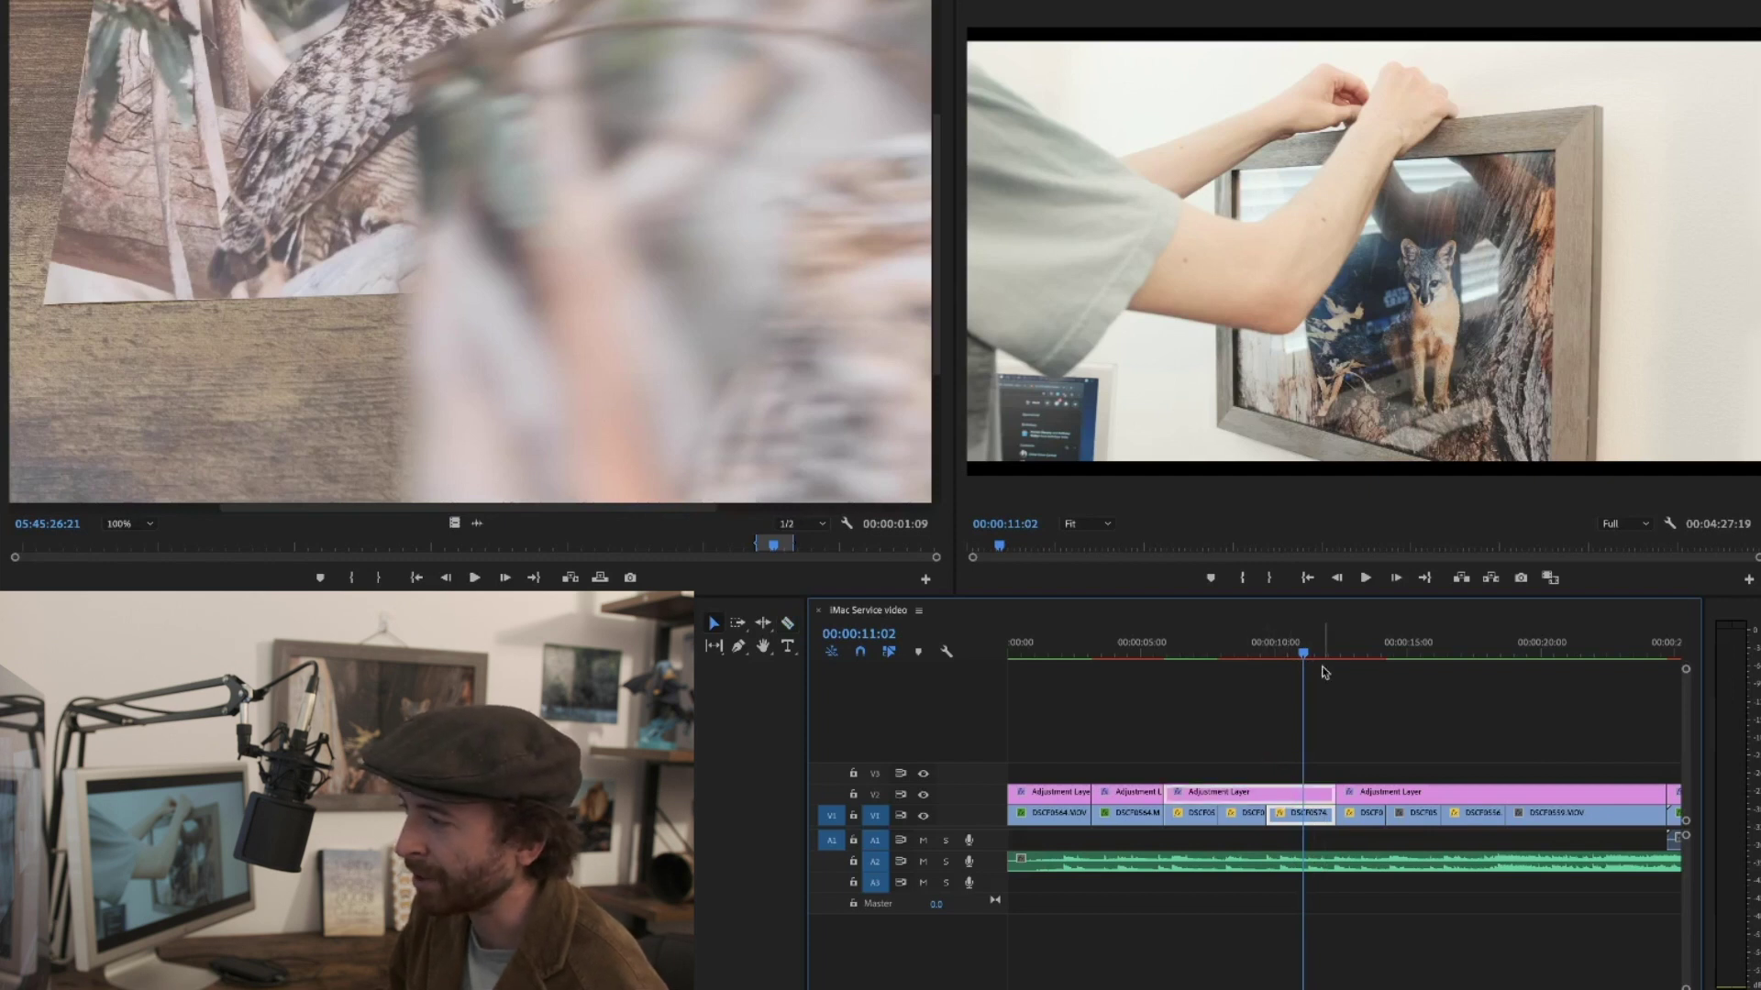
pyautogui.moveTo(1307, 657); pyautogui.dragTo(1303, 658)
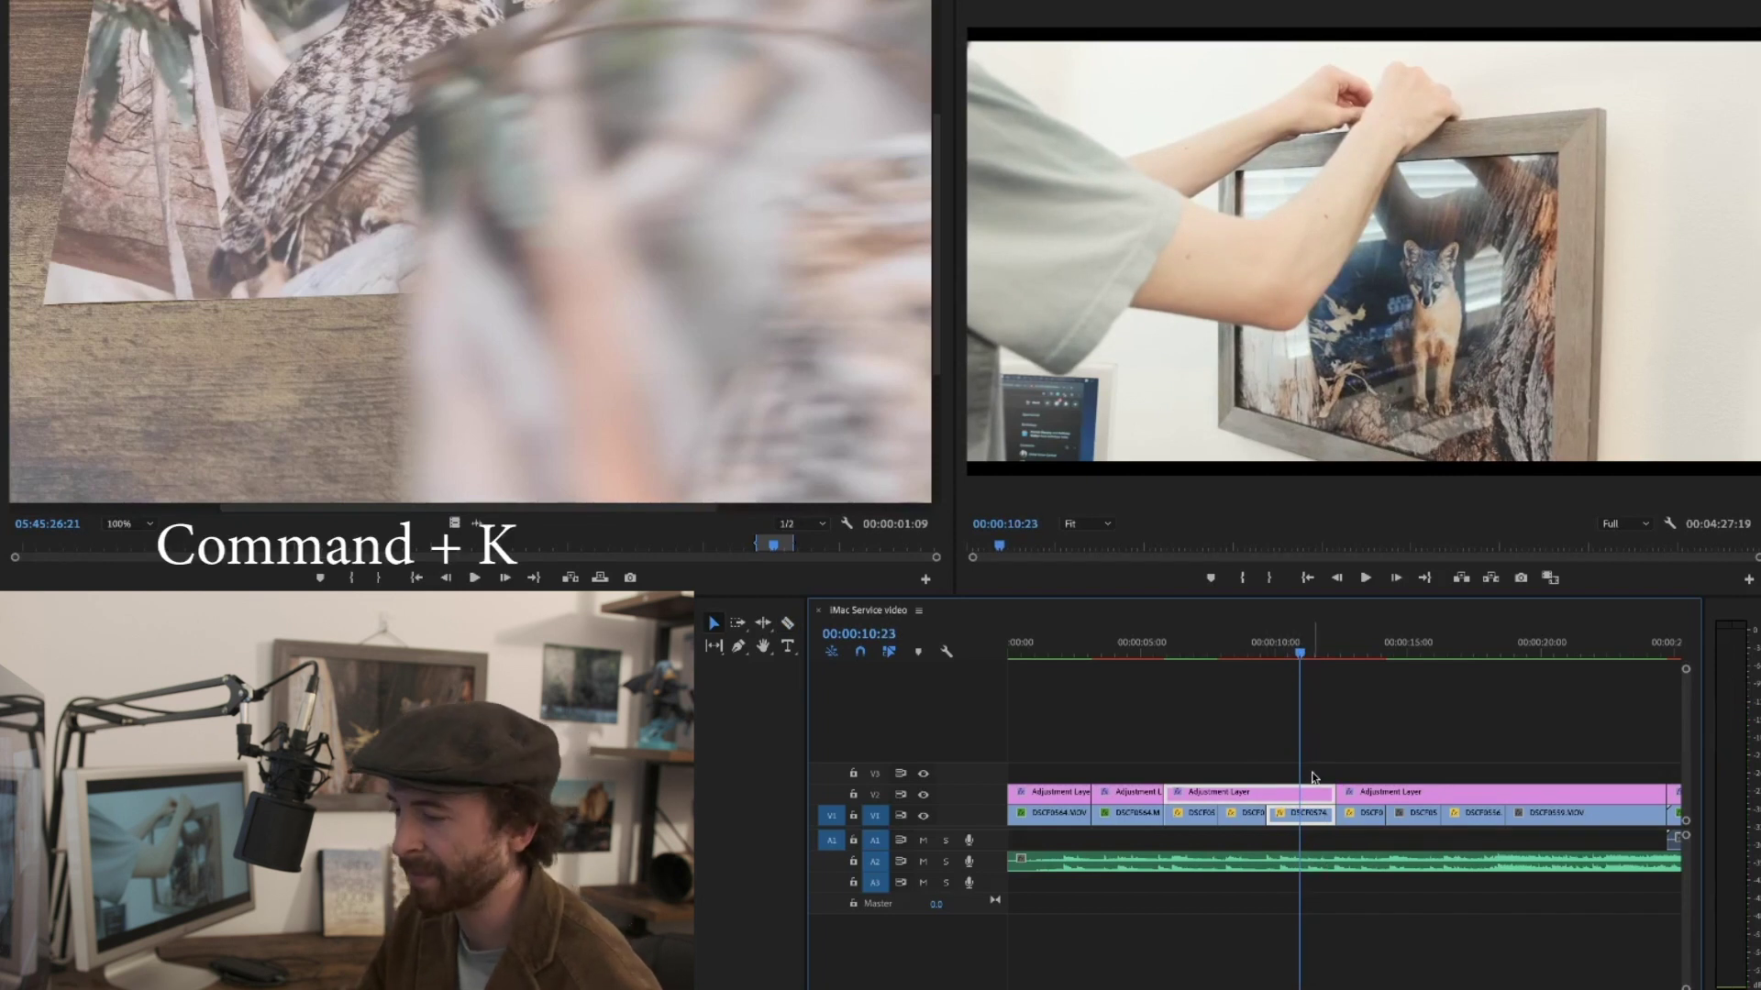
pyautogui.press('super+k')
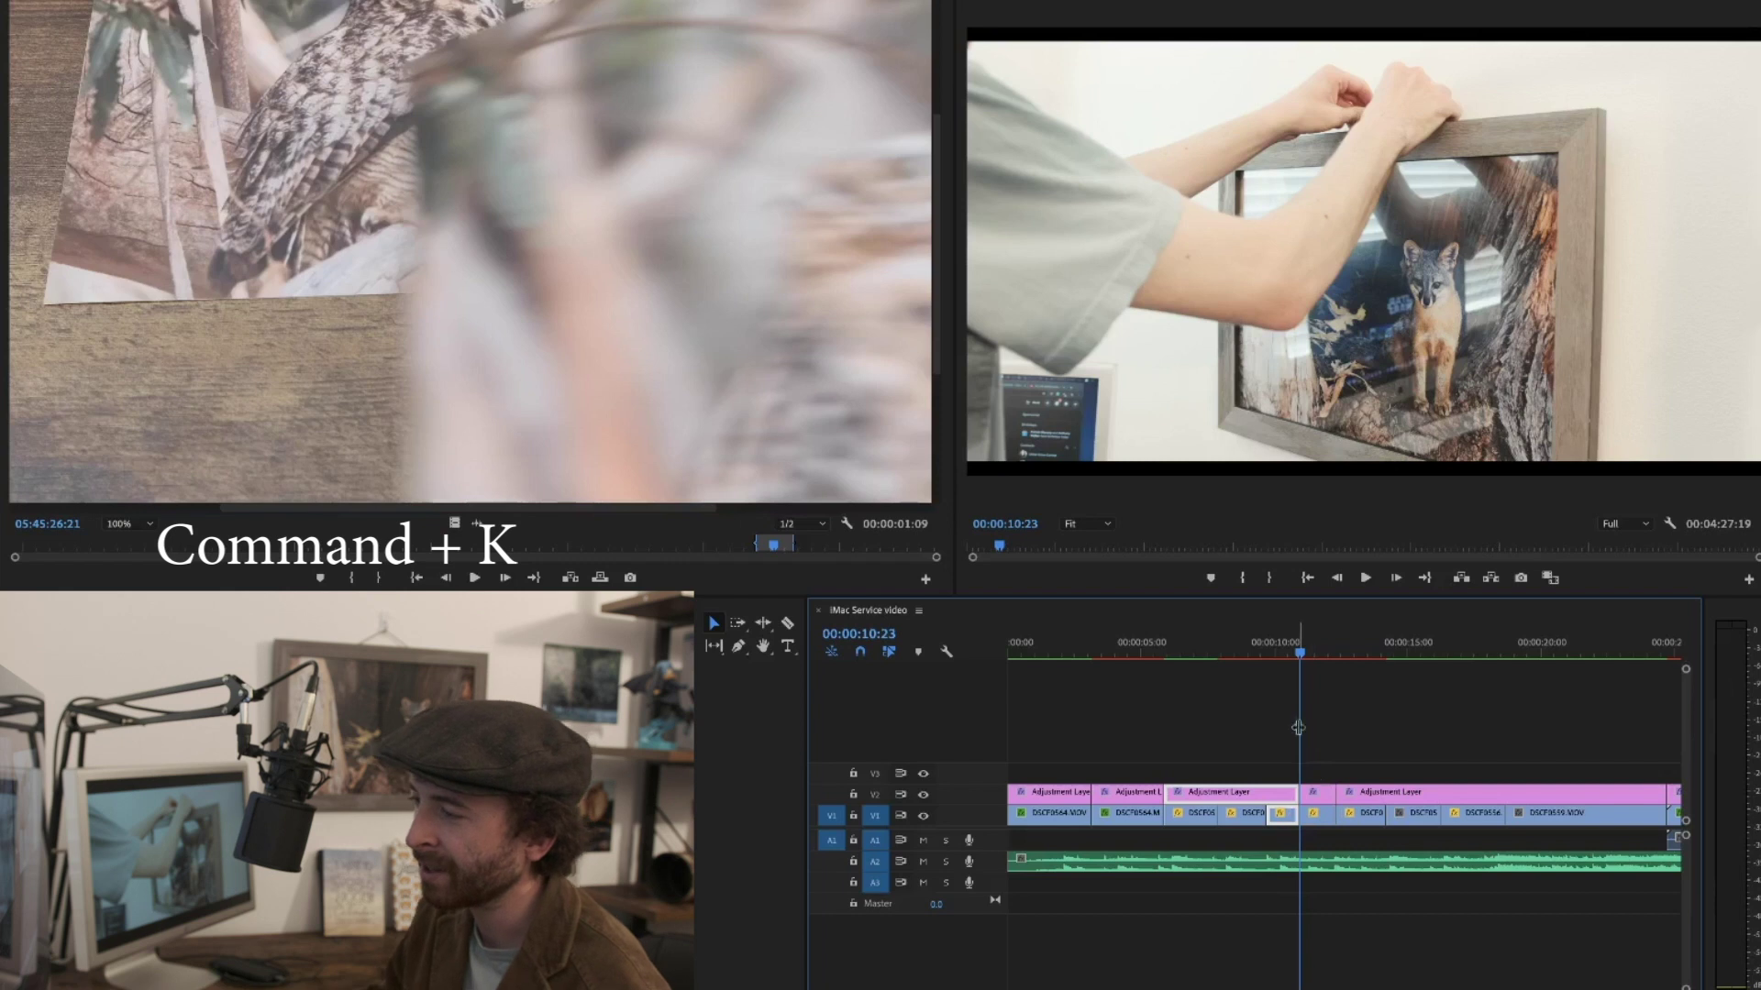
pyautogui.click(1293, 655)
pyautogui.moveTo(1293, 655); pyautogui.dragTo(1317, 652)
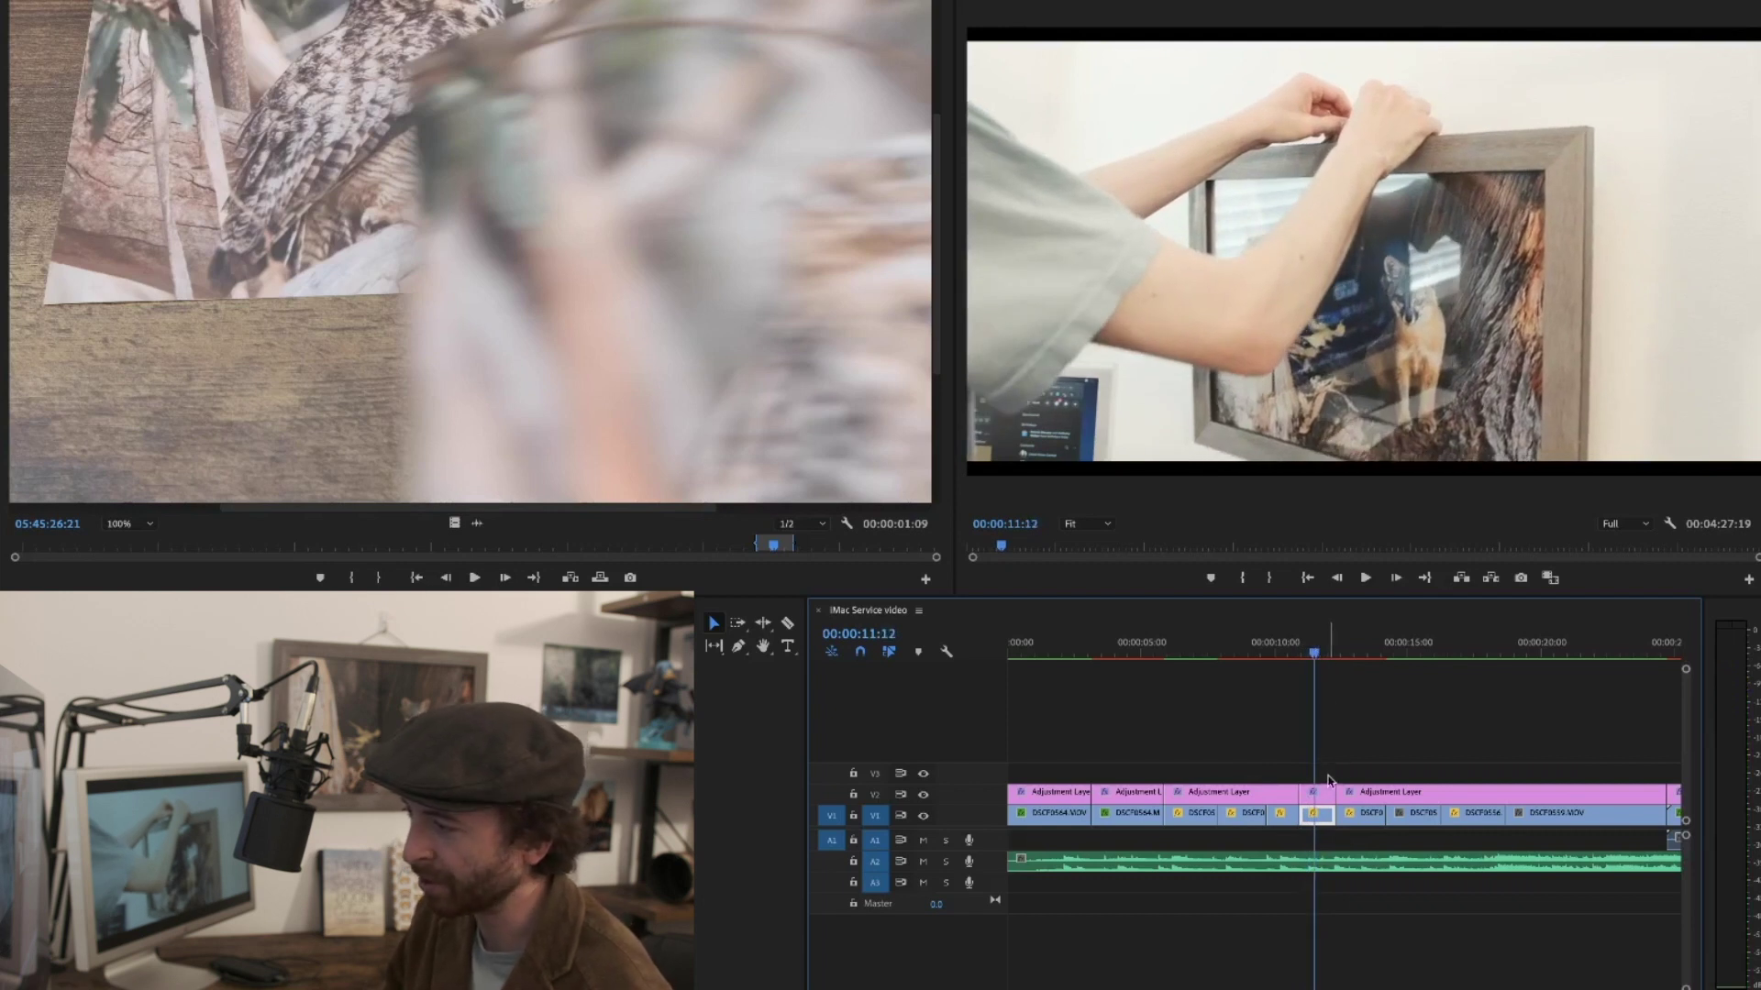
# Try ripple deleting the picture-hanging segment starting at 00:00:10:23 together with its adjustment layer, and scrub across the join
pyautogui.moveTo(1302, 824); pyautogui.dragTo(1316, 829)
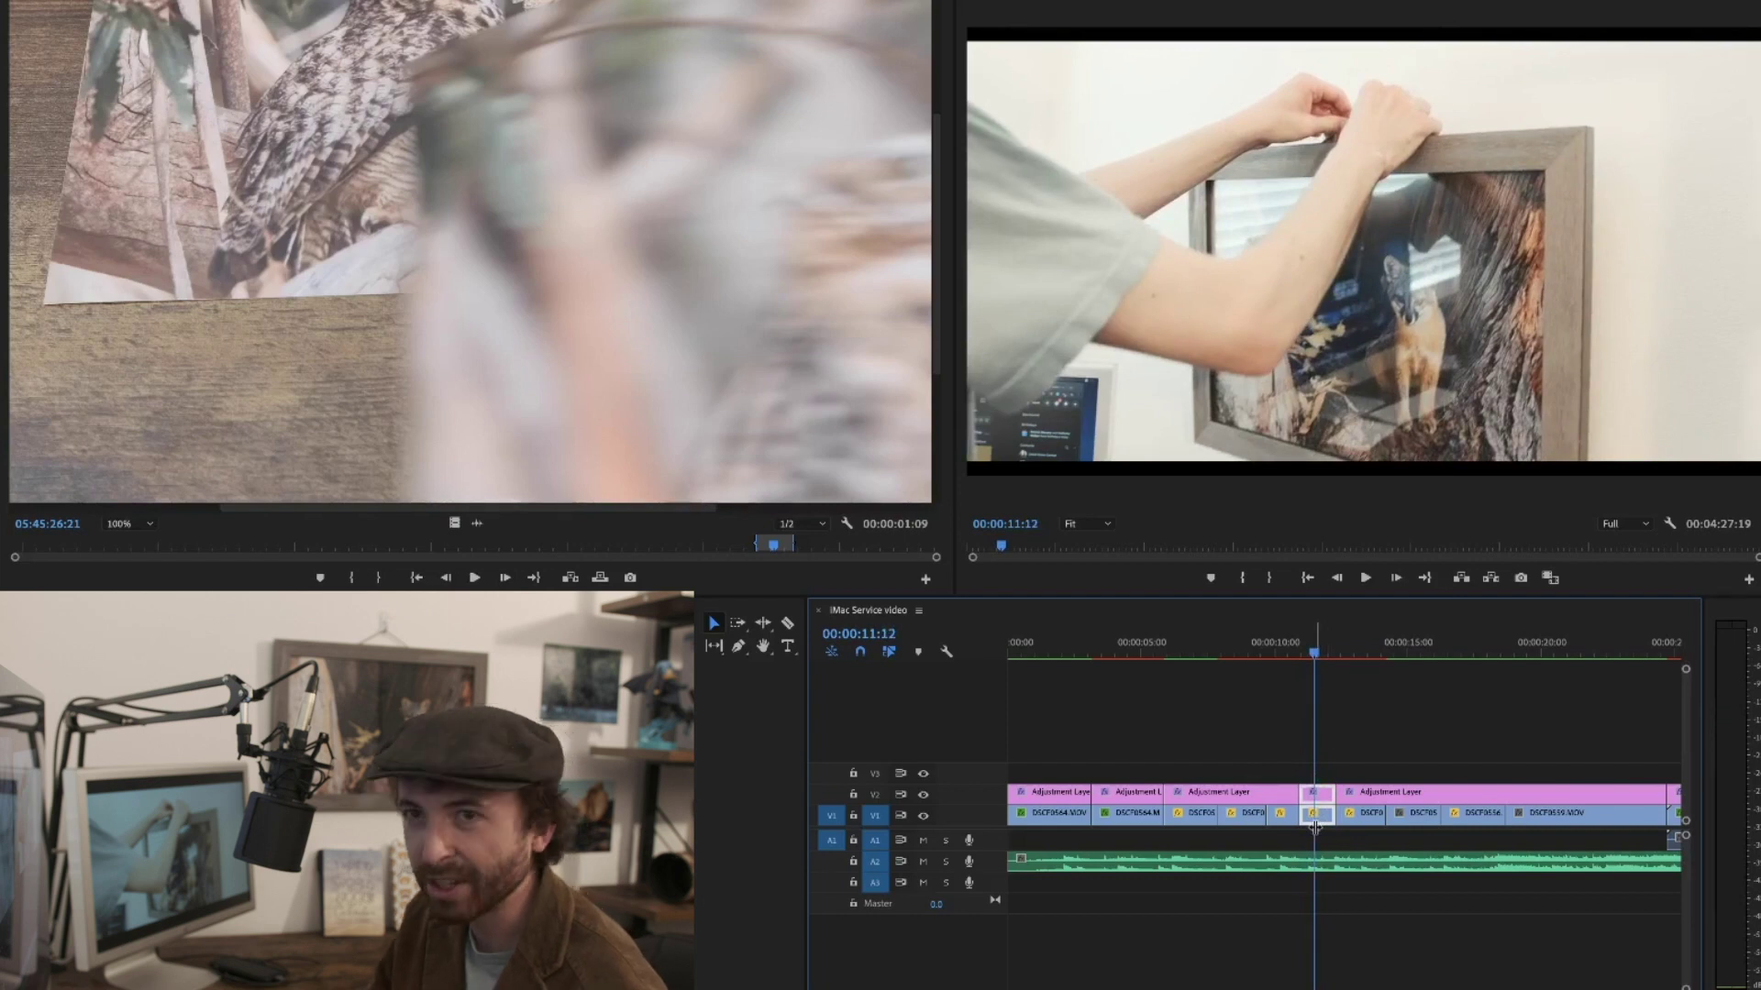
pyautogui.hotkey('shift', 'Delete')
pyautogui.click(1268, 651)
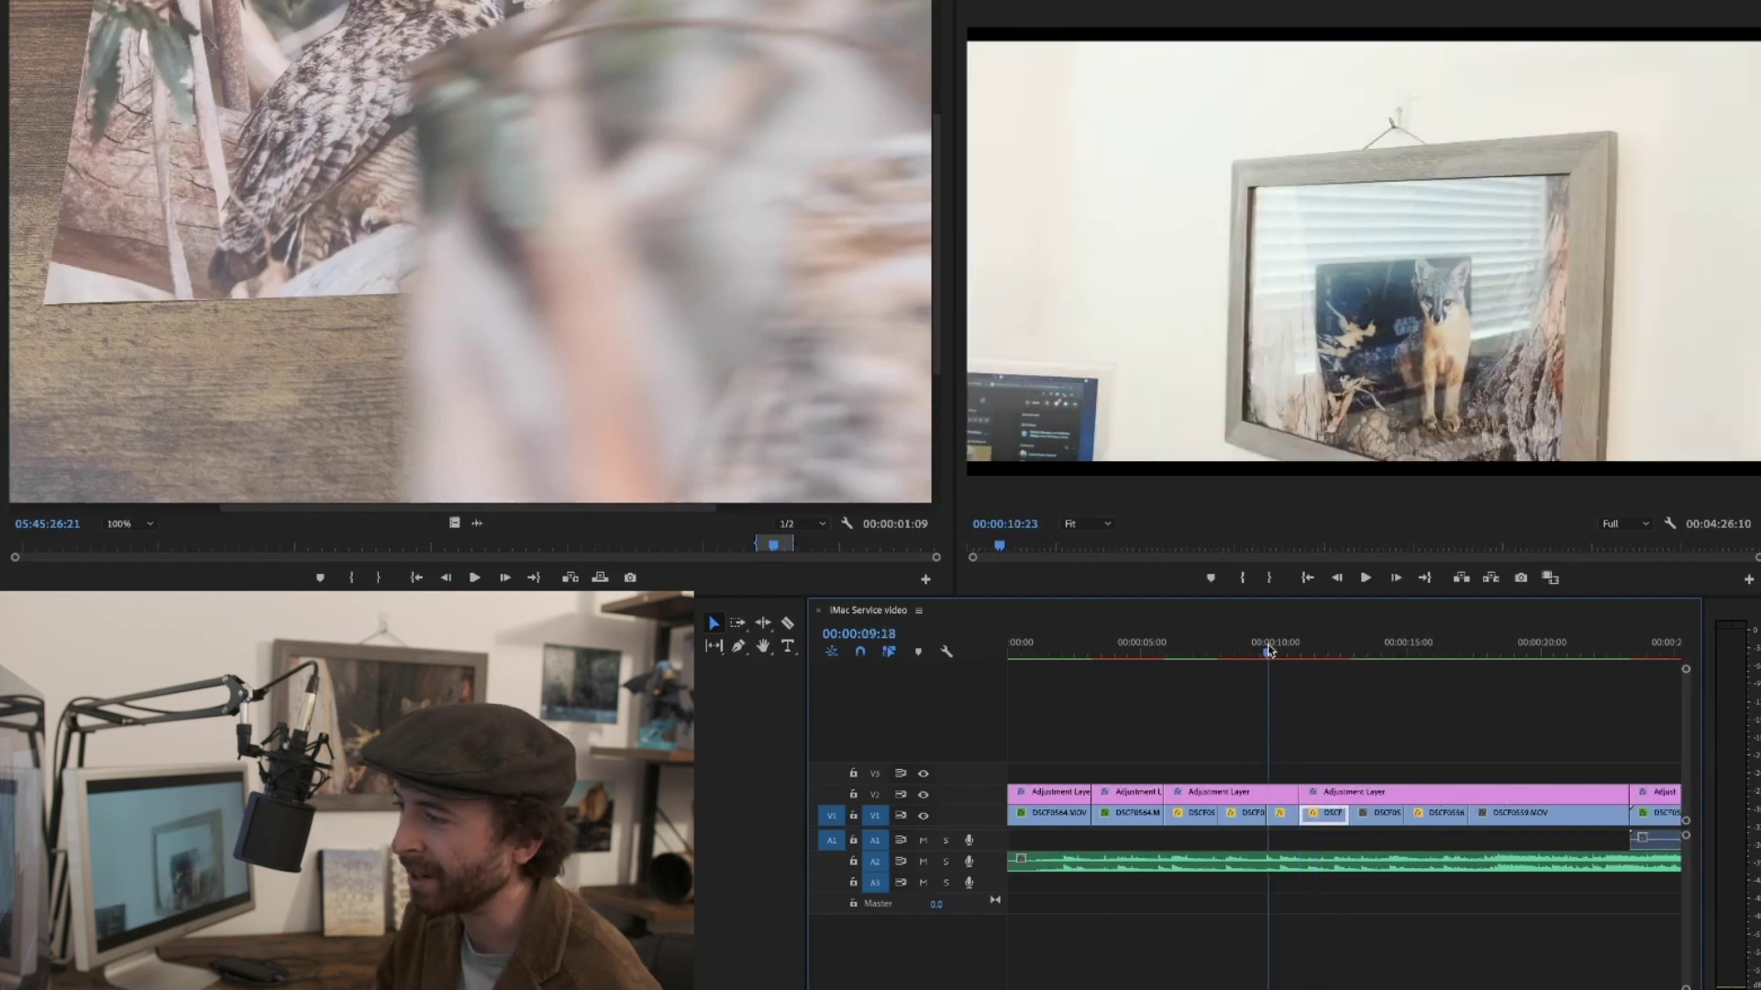
pyautogui.moveTo(1268, 651); pyautogui.dragTo(1296, 652)
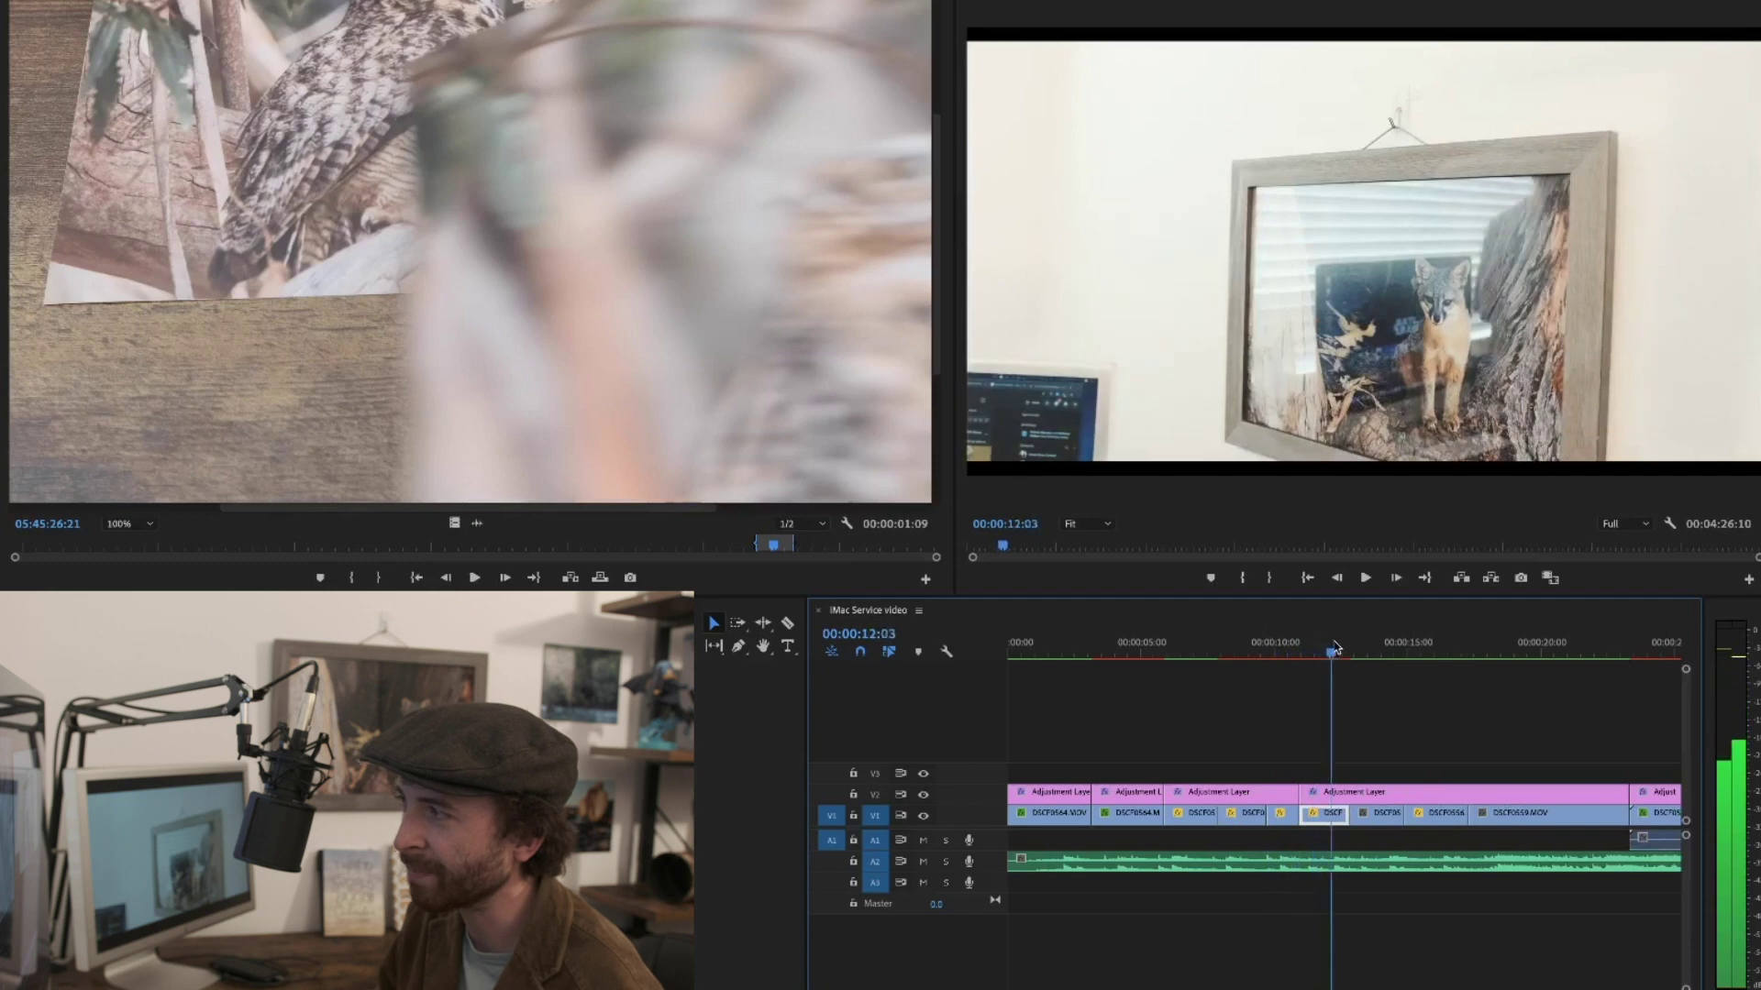
pyautogui.click(1323, 651)
pyautogui.moveTo(1328, 649); pyautogui.dragTo(1380, 649)
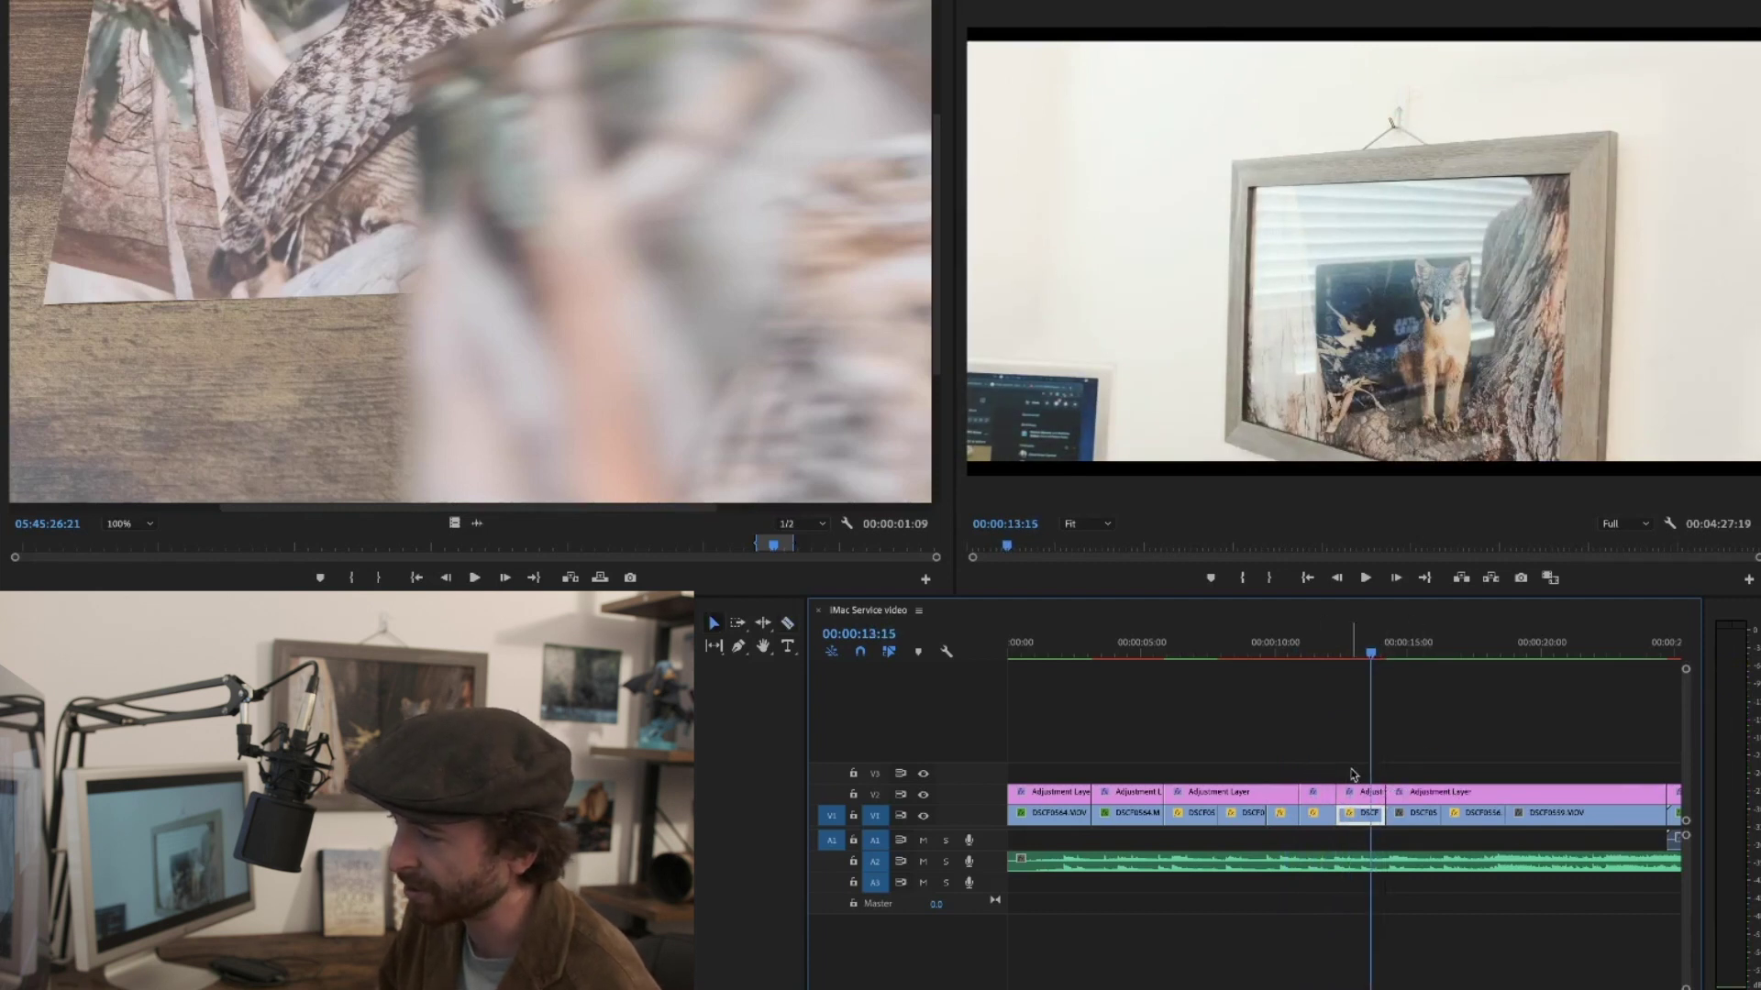
# Ripple delete the picture-hanging segment after the cut at 00:00:12:08 together with its adjustment layer, and scrub back to 00:00:12:00
pyautogui.keyDown('shift'); pyautogui.click(1359, 793); pyautogui.keyUp('shift')
pyautogui.hotkey('shift', 'Delete')
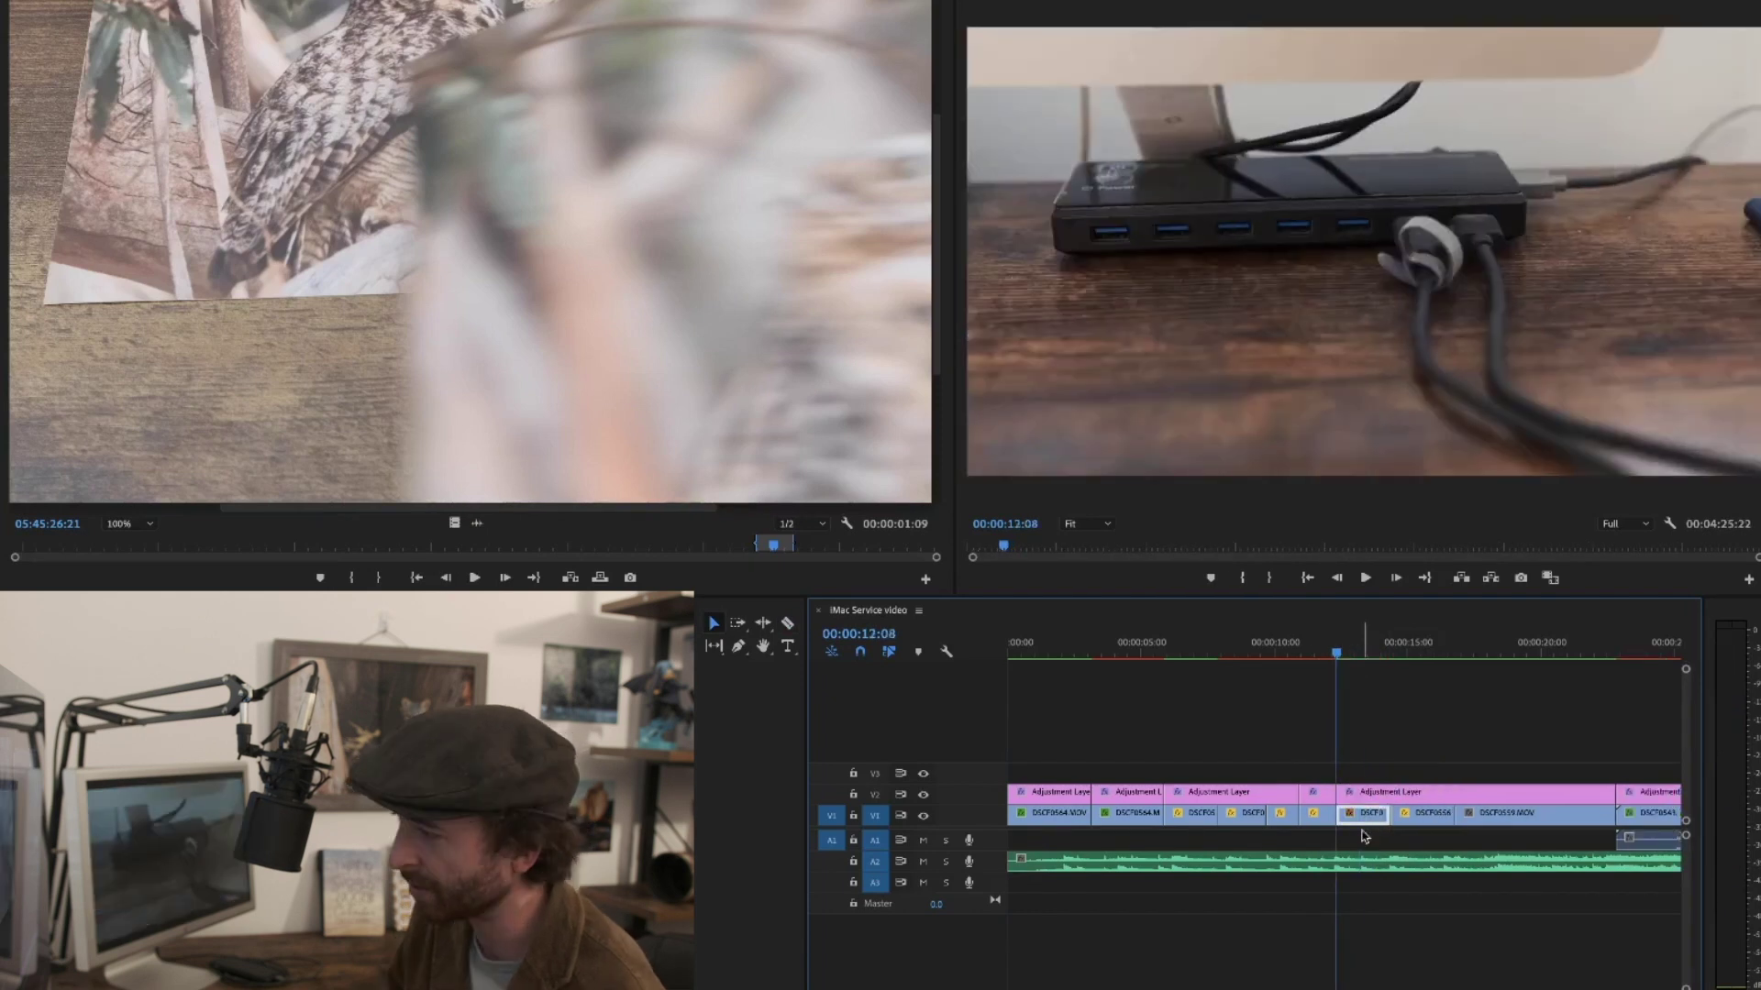
pyautogui.moveTo(1322, 647)
pyautogui.mouseDown()
pyautogui.moveTo(1391, 650)
pyautogui.moveTo(1288, 656)
pyautogui.moveTo(1329, 646)
pyautogui.mouseUp()
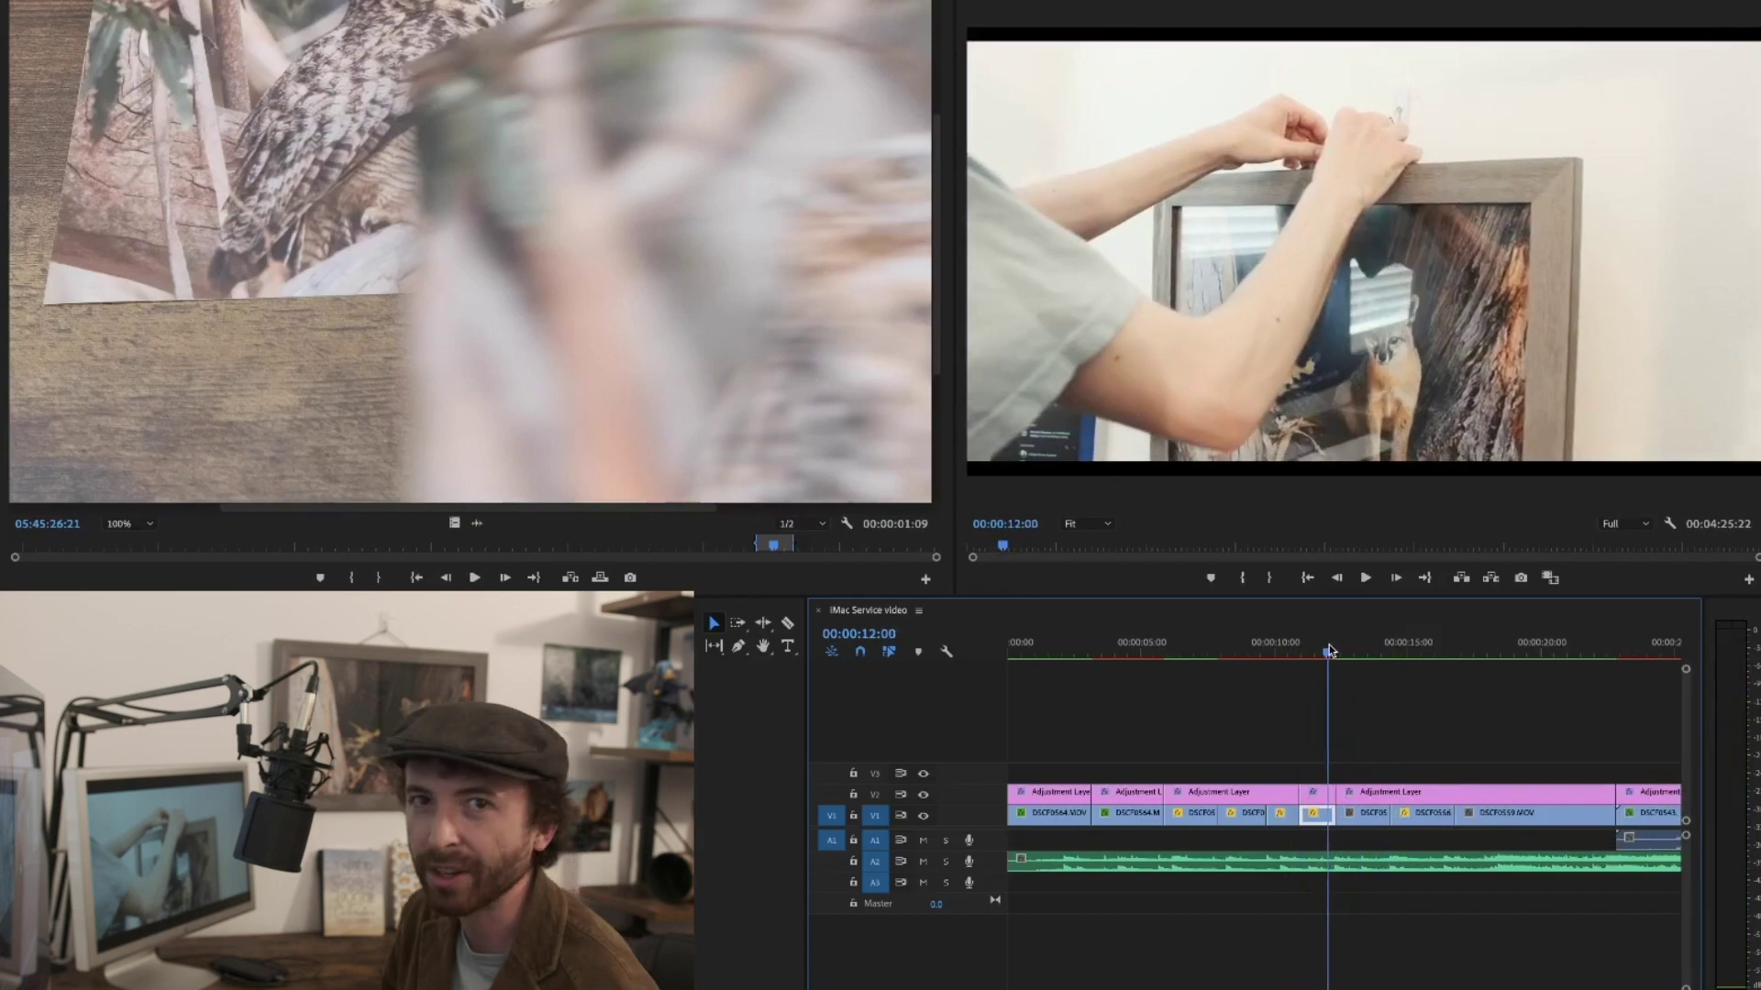